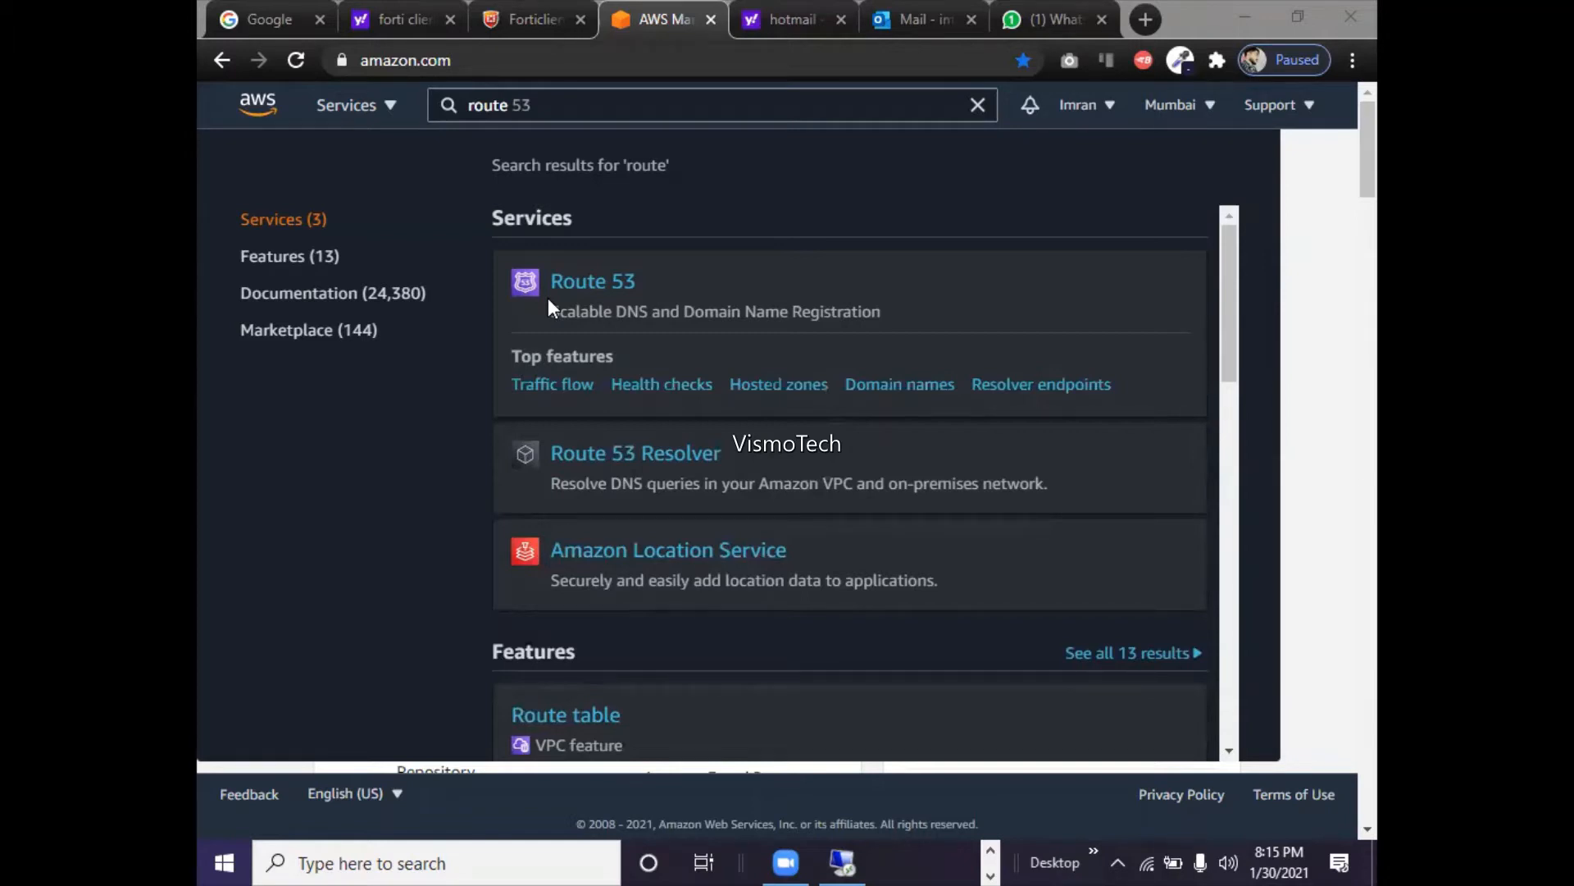
# Step: Open Route 53 from the console search results and return to its dashboard
pyautogui.click(597, 281)
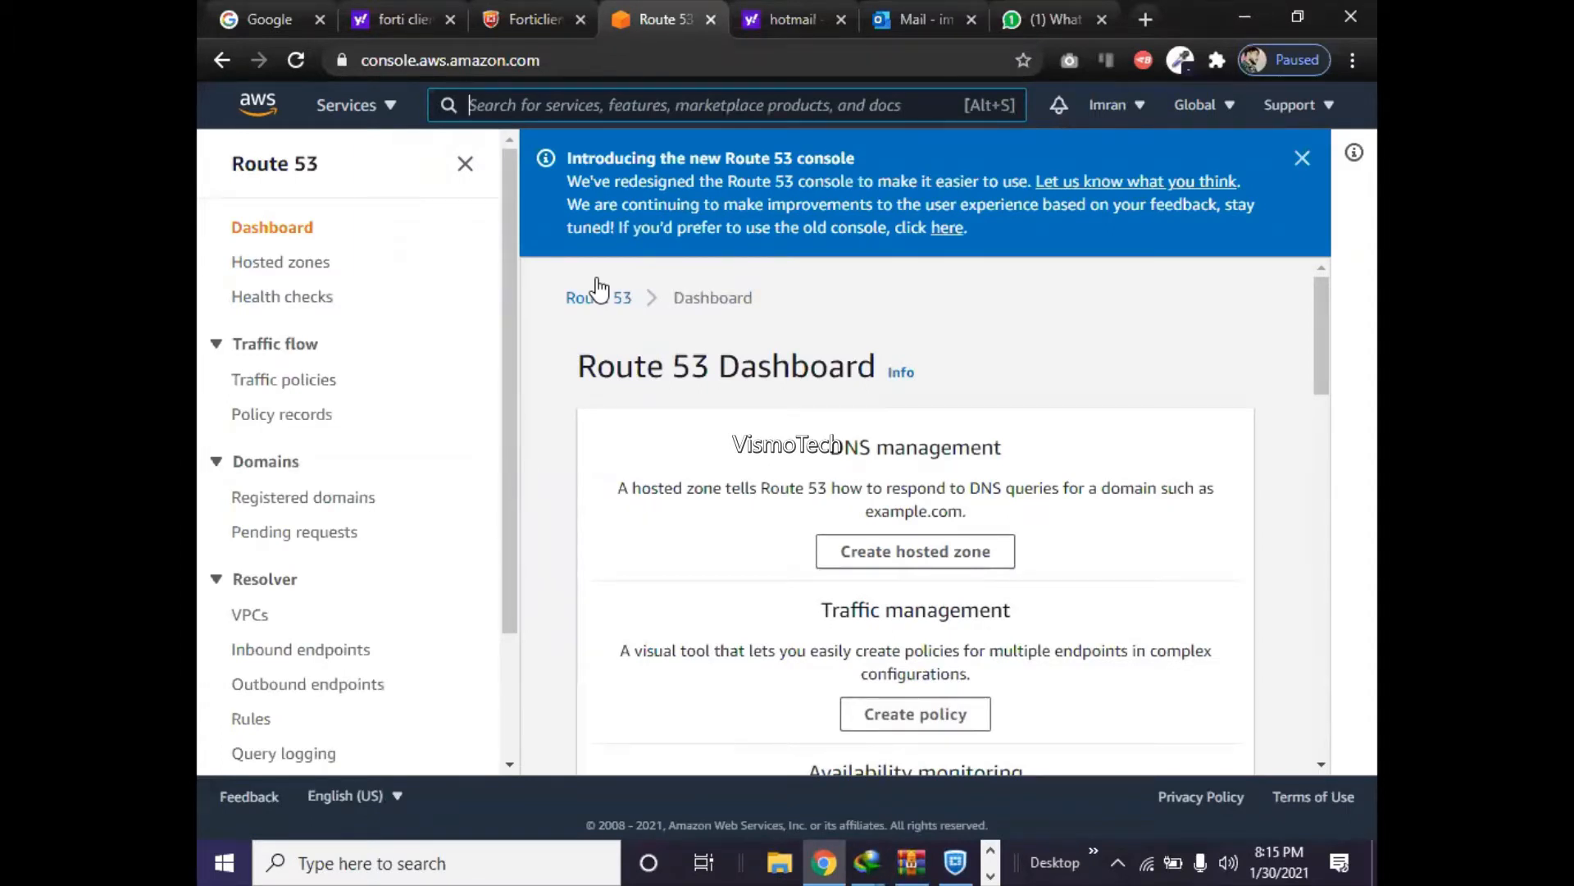
pyautogui.click(860, 563)
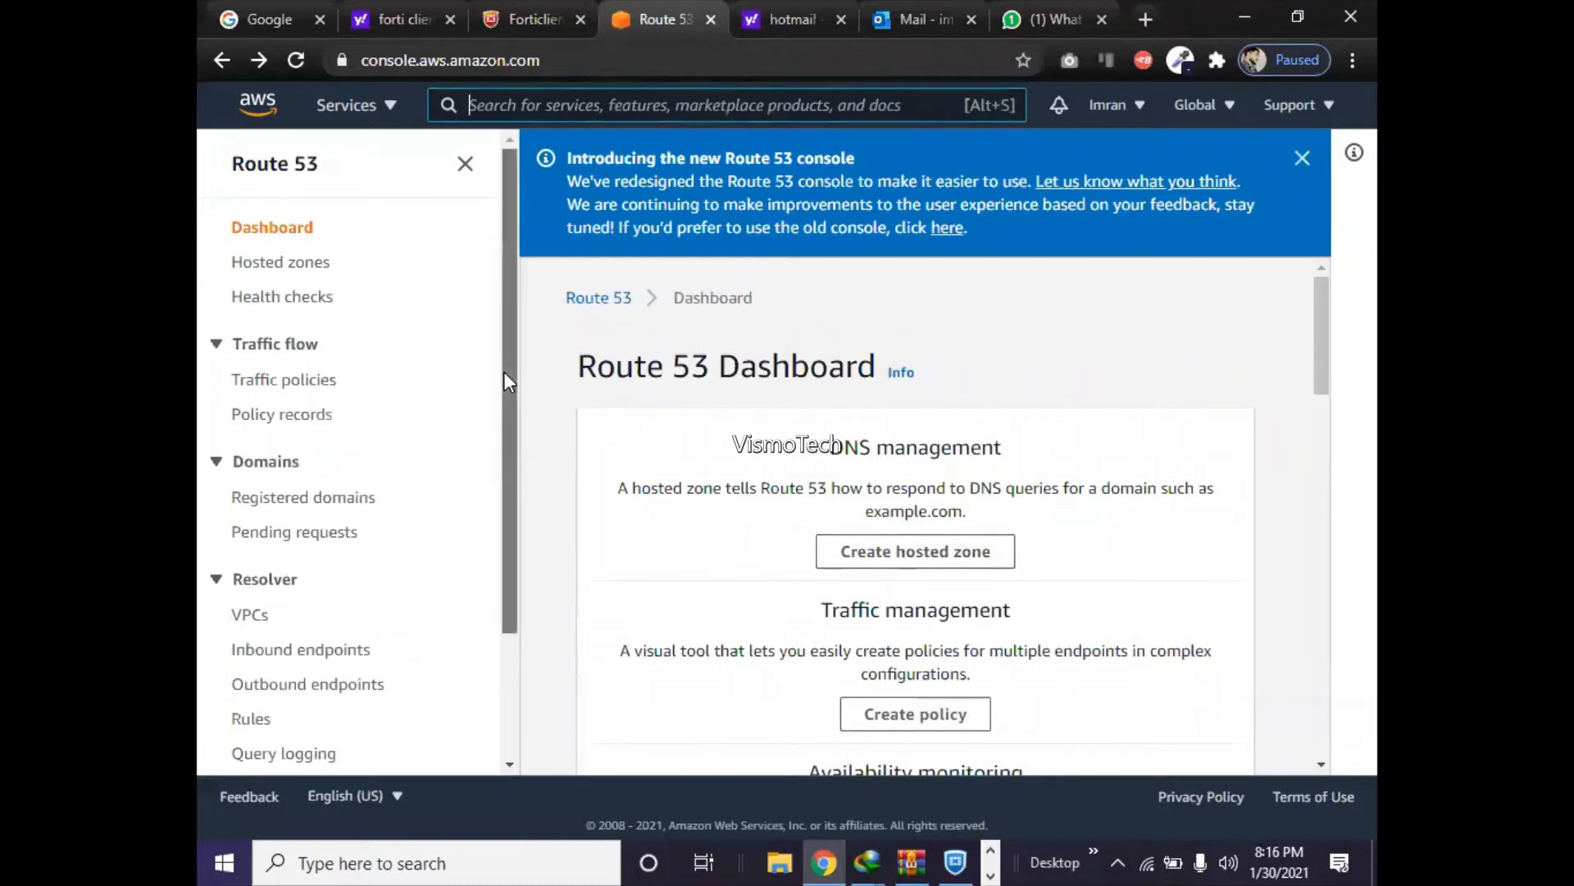
# Step: Go to Registered domains and start registering a new domain
pyautogui.moveTo(505, 371); pyautogui.dragTo(508, 369)
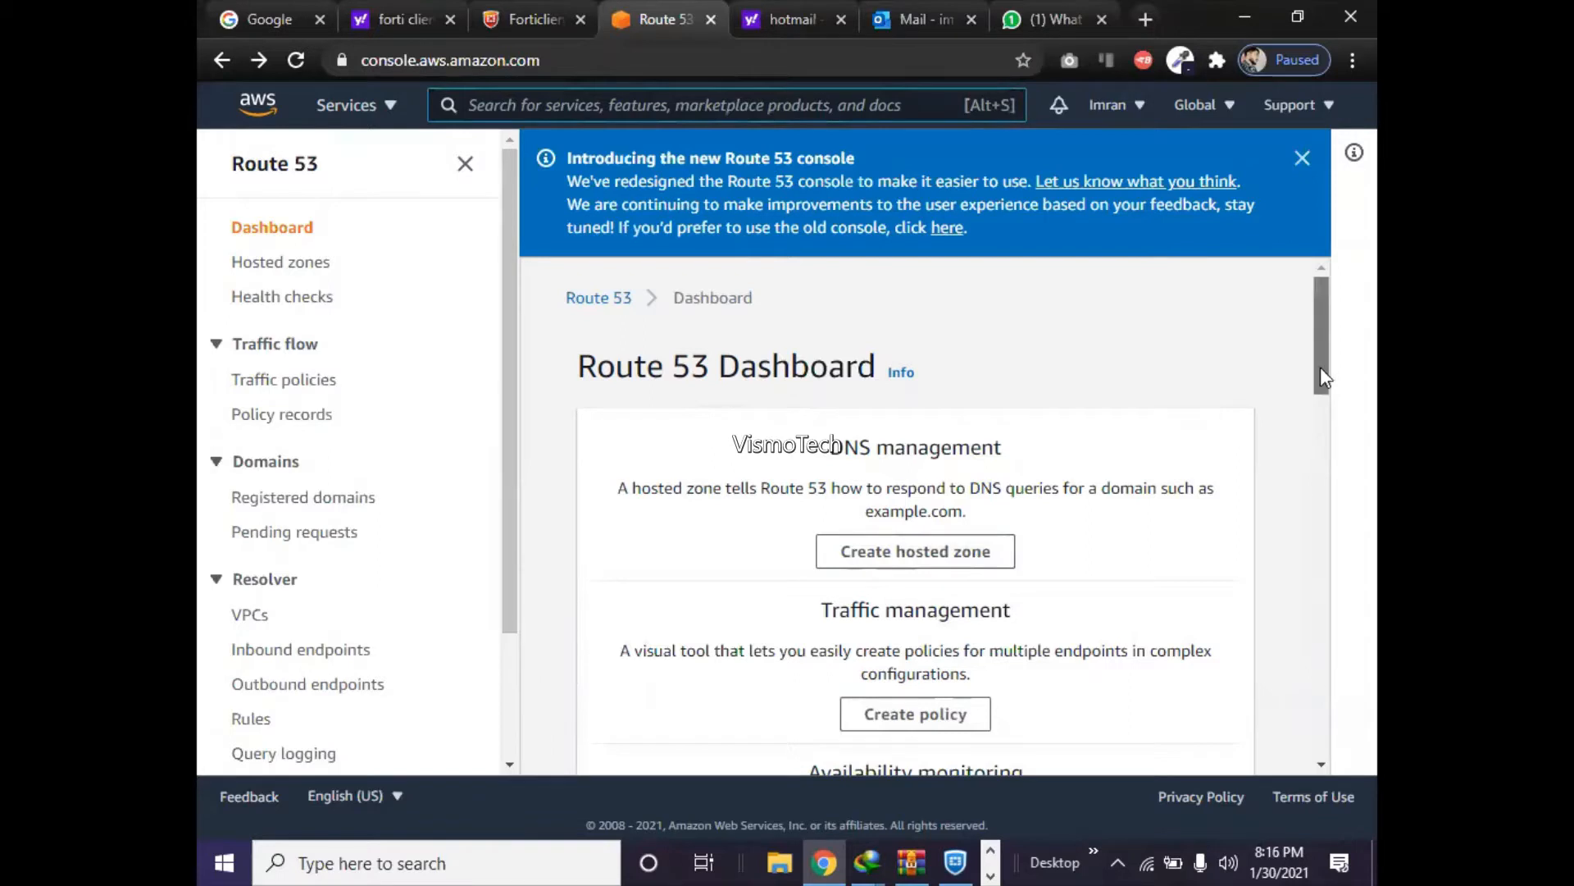
pyautogui.moveTo(1321, 368); pyautogui.dragTo(1319, 403)
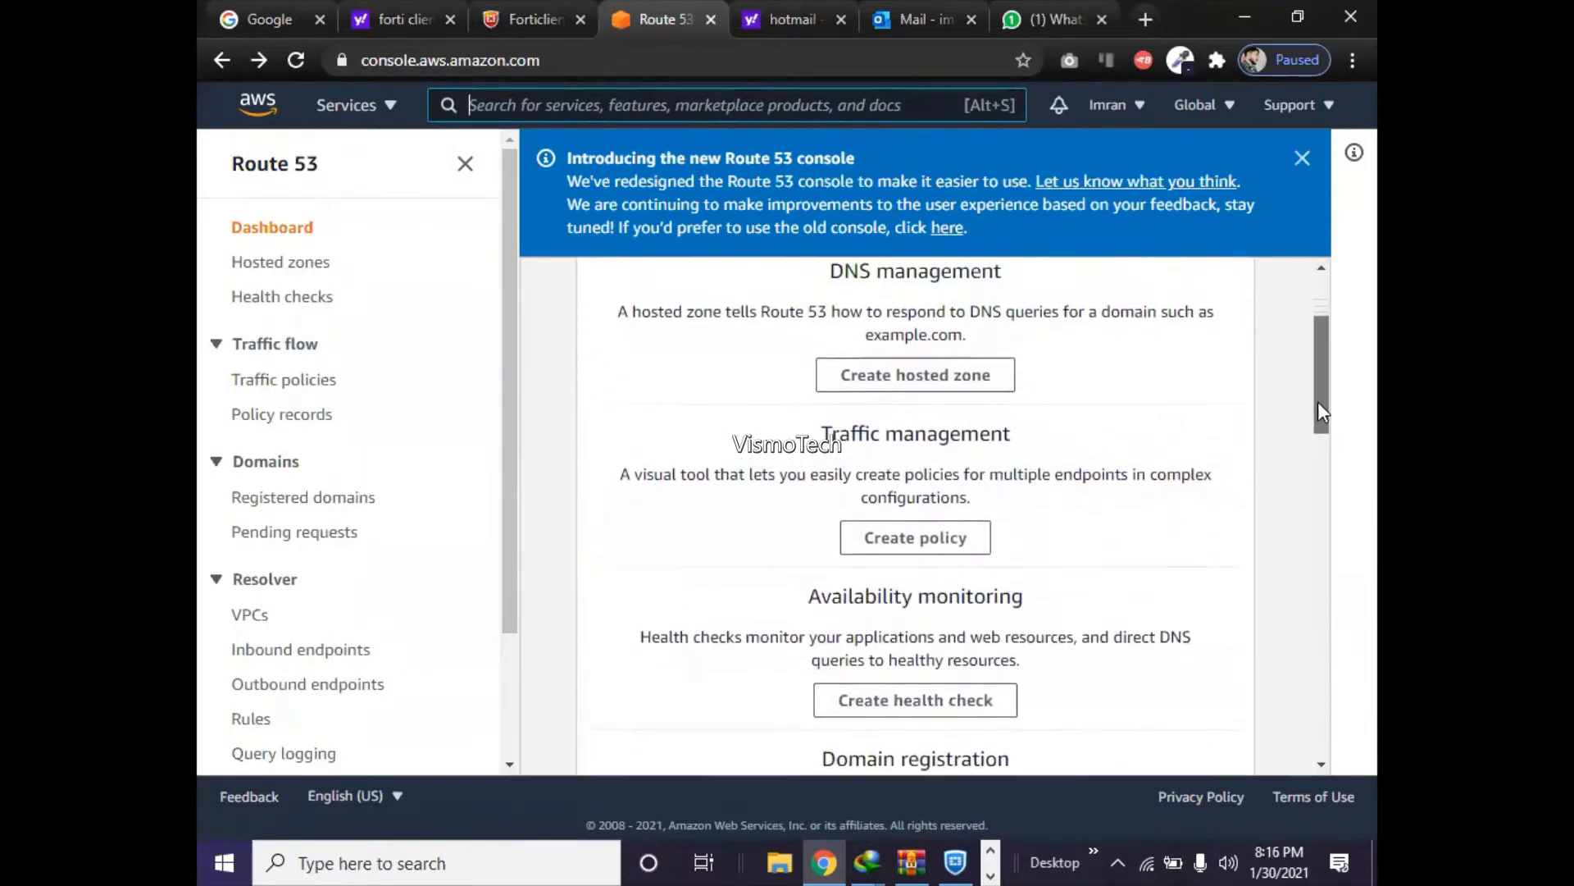
pyautogui.click(278, 500)
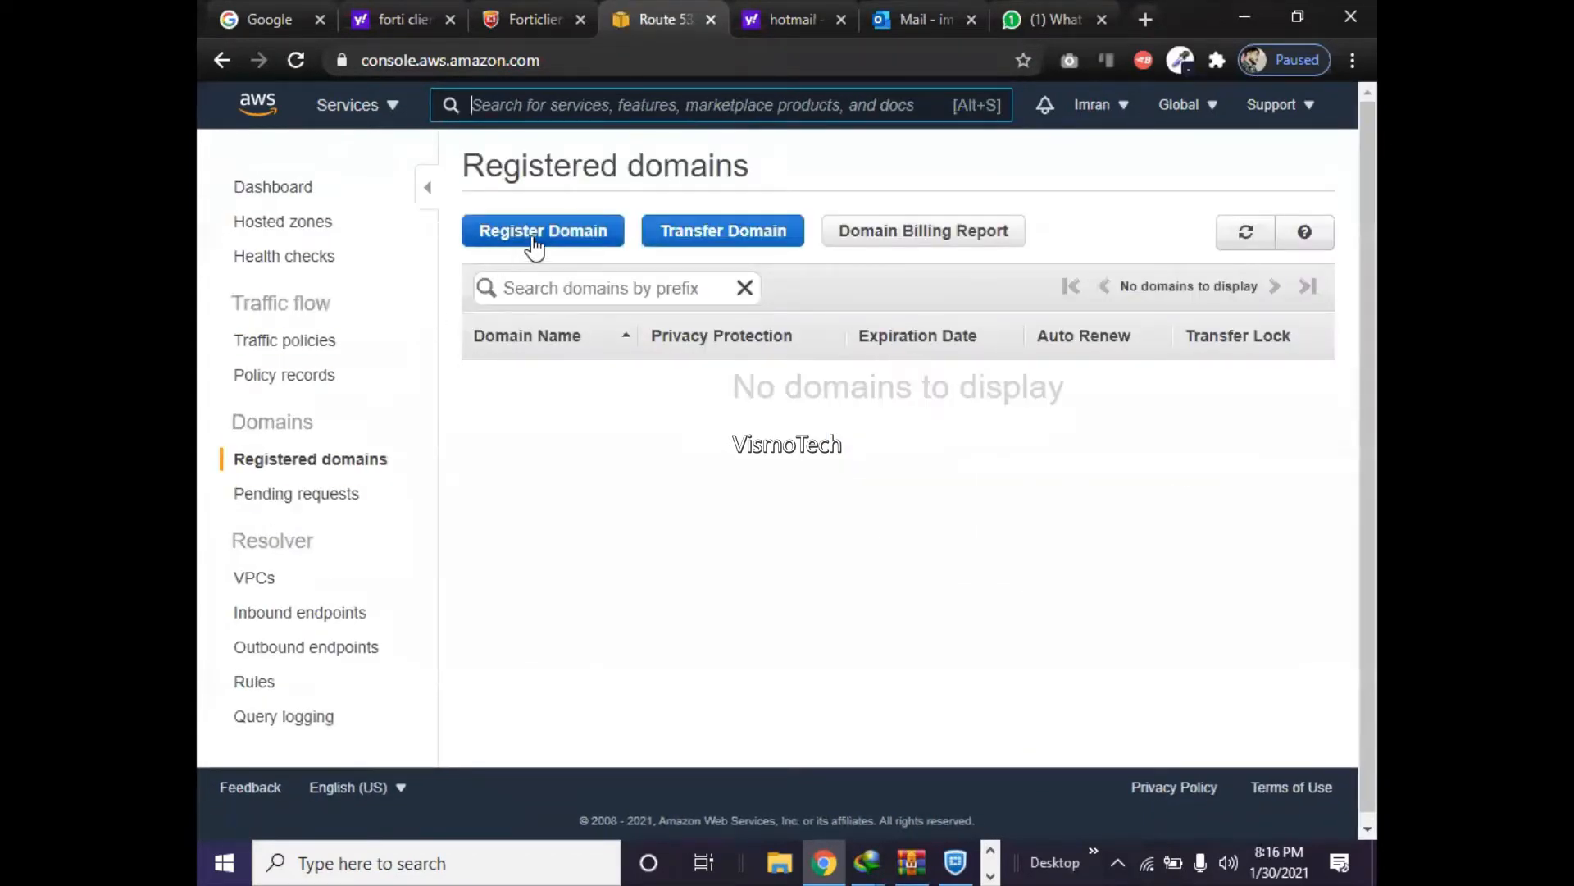
pyautogui.click(533, 238)
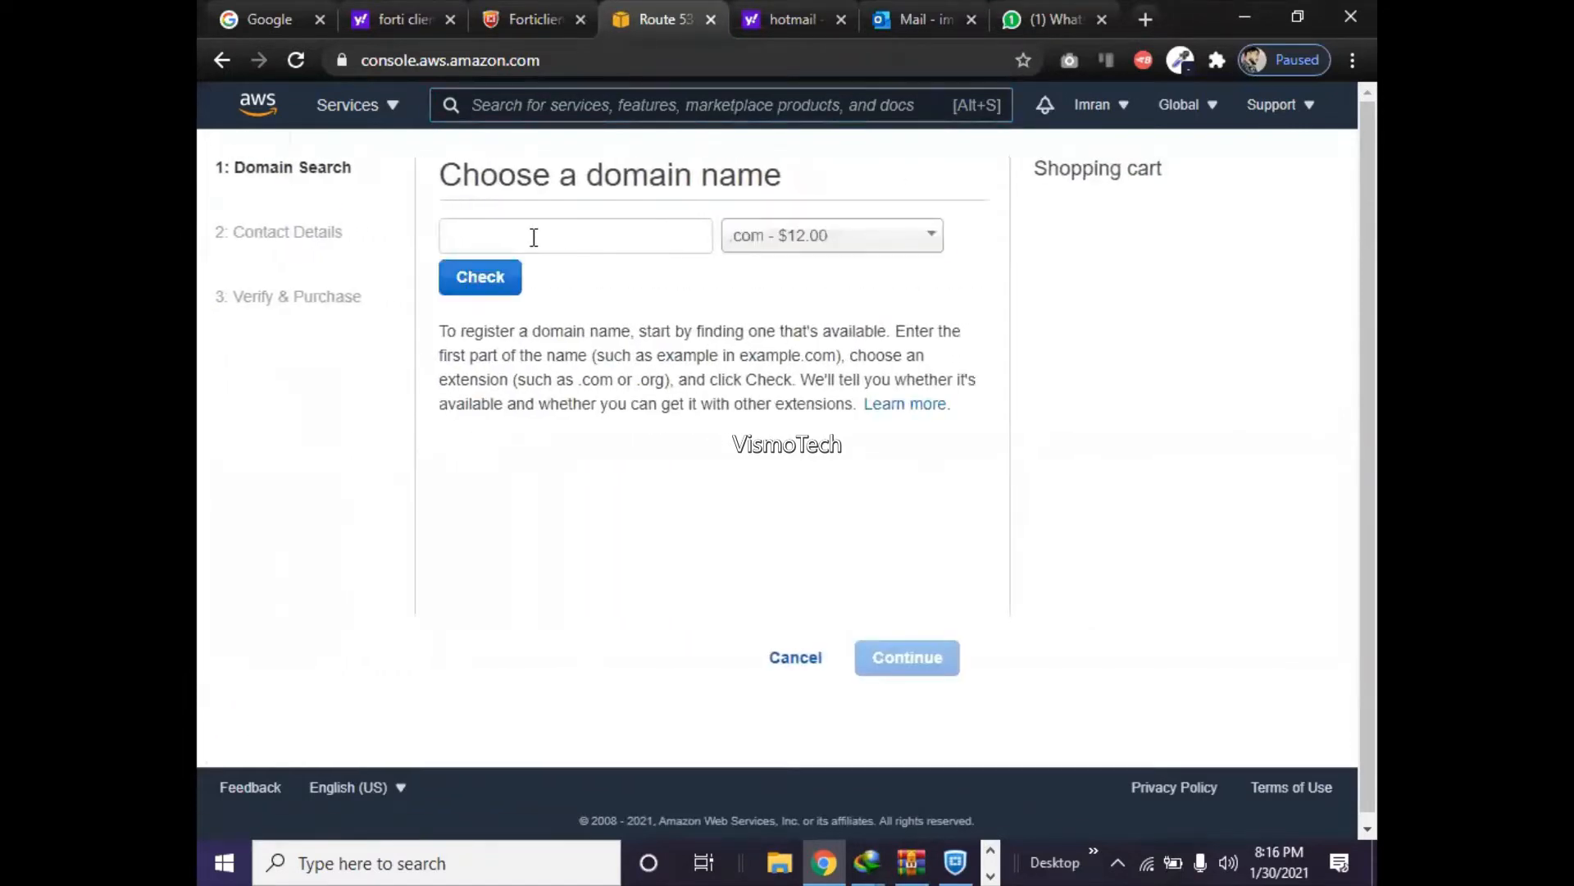
# Step: Browse the list of available domain extensions next to the domain name field
pyautogui.click(533, 237)
pyautogui.click(758, 246)
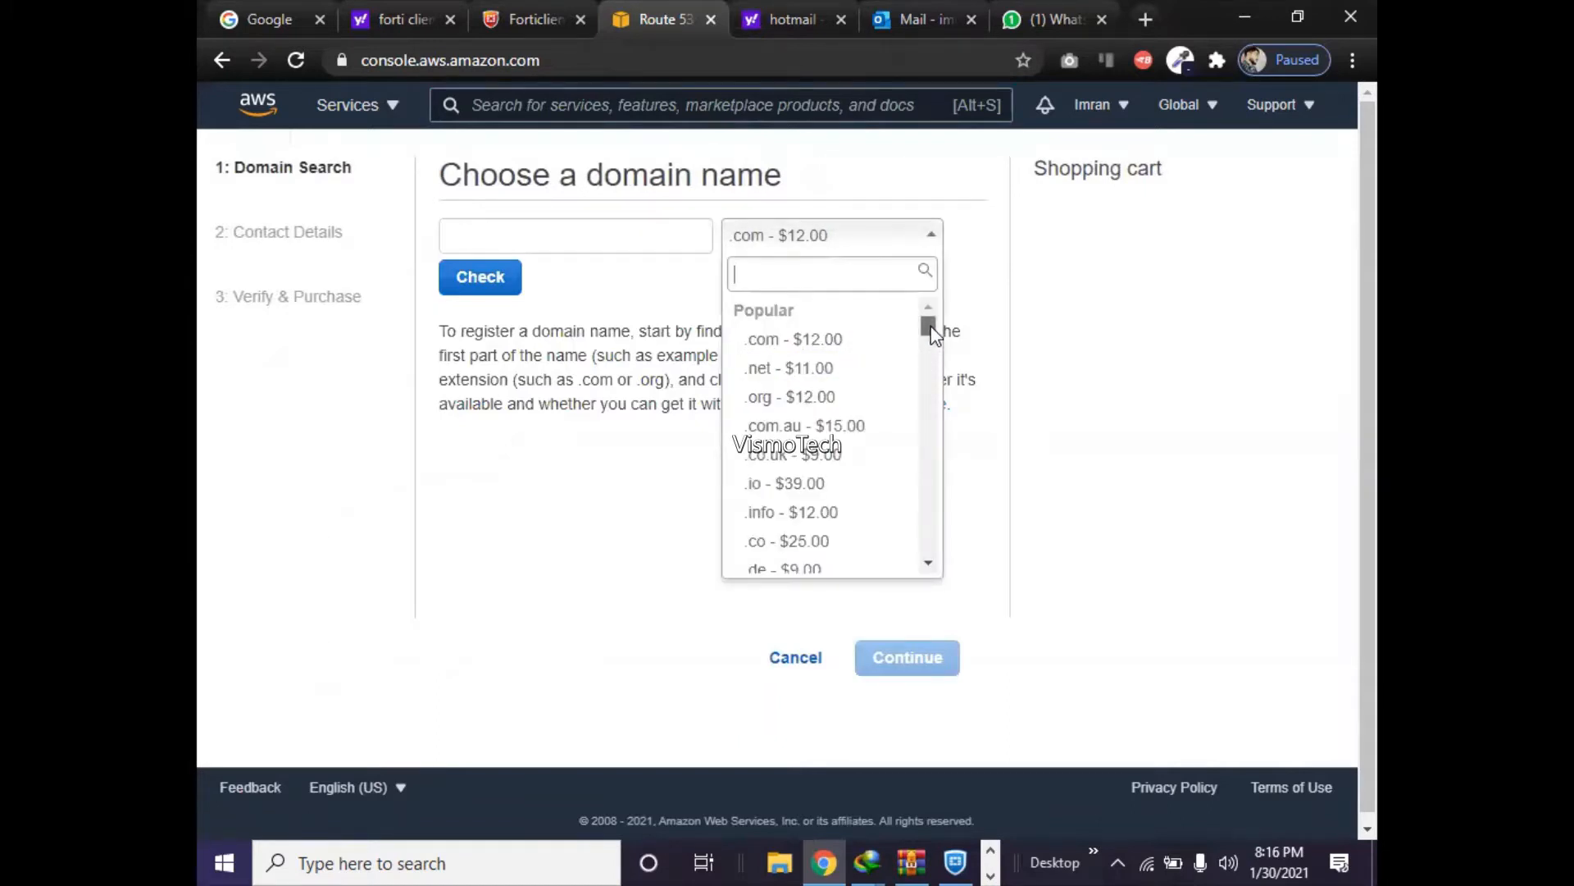
pyautogui.moveTo(934, 334); pyautogui.dragTo(934, 335)
pyautogui.moveTo(935, 335); pyautogui.dragTo(929, 364)
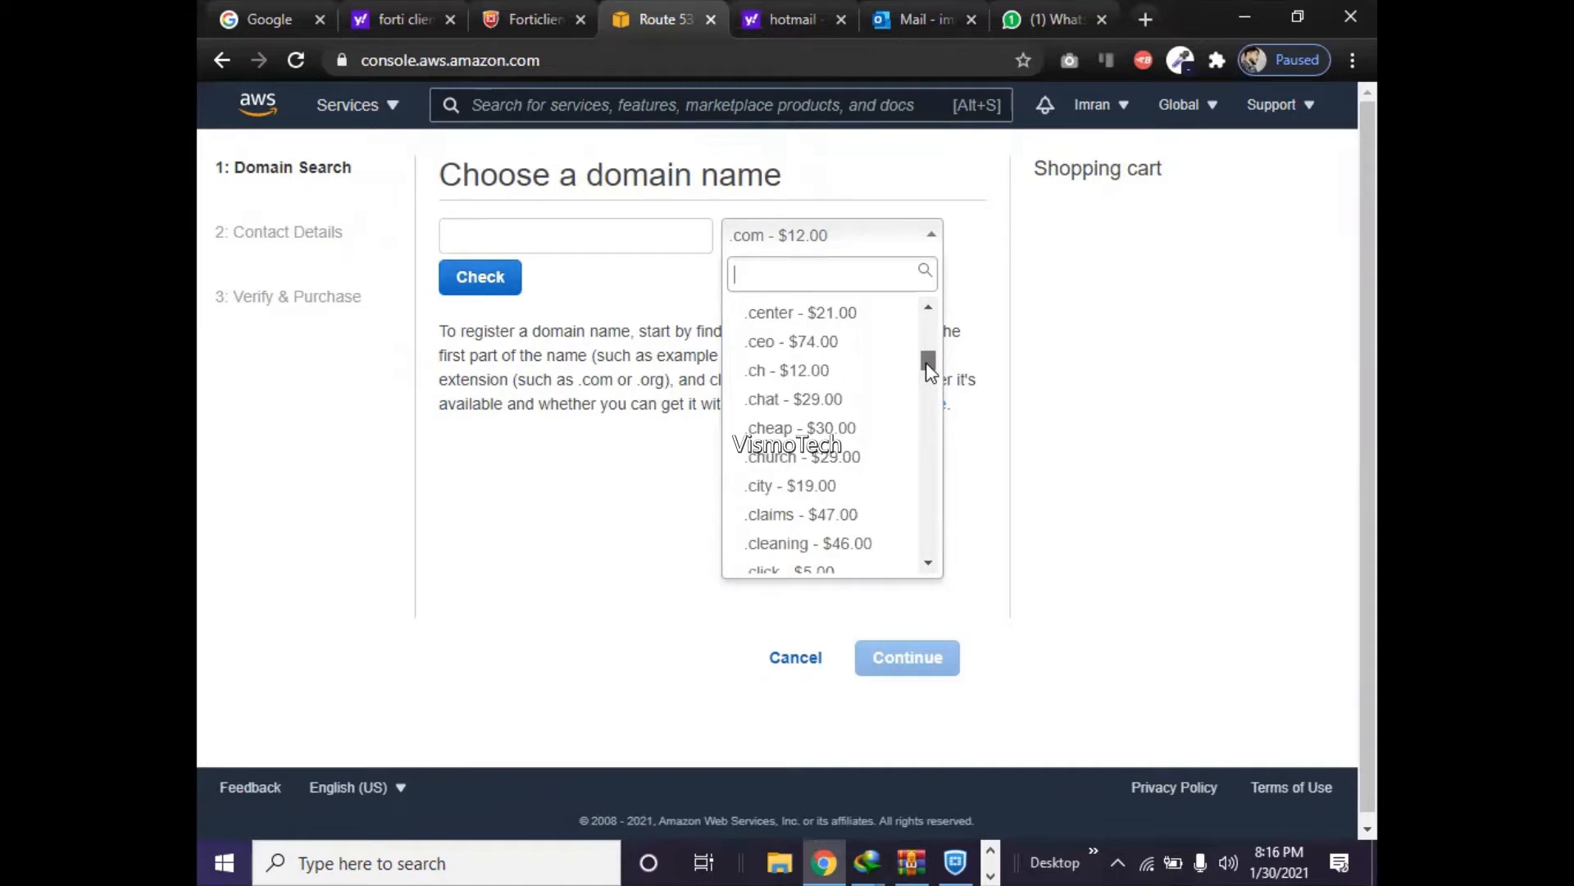
pyautogui.moveTo(928, 367); pyautogui.dragTo(927, 304)
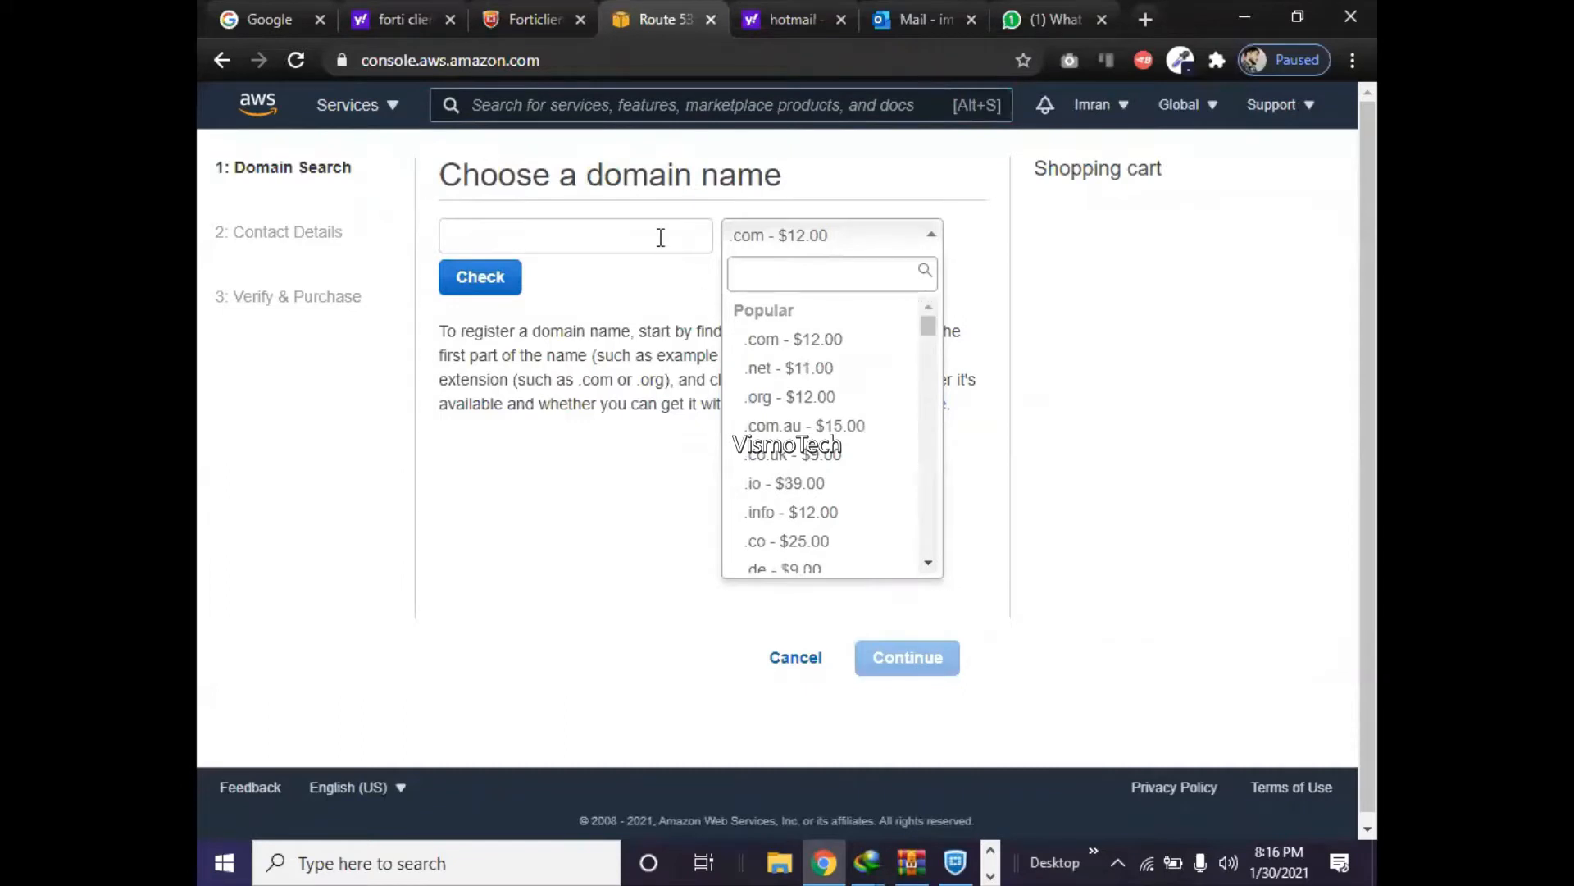
# Step: Close the extension list and switch to the remote desktop session showing the Notepad++ notes
pyautogui.click(661, 237)
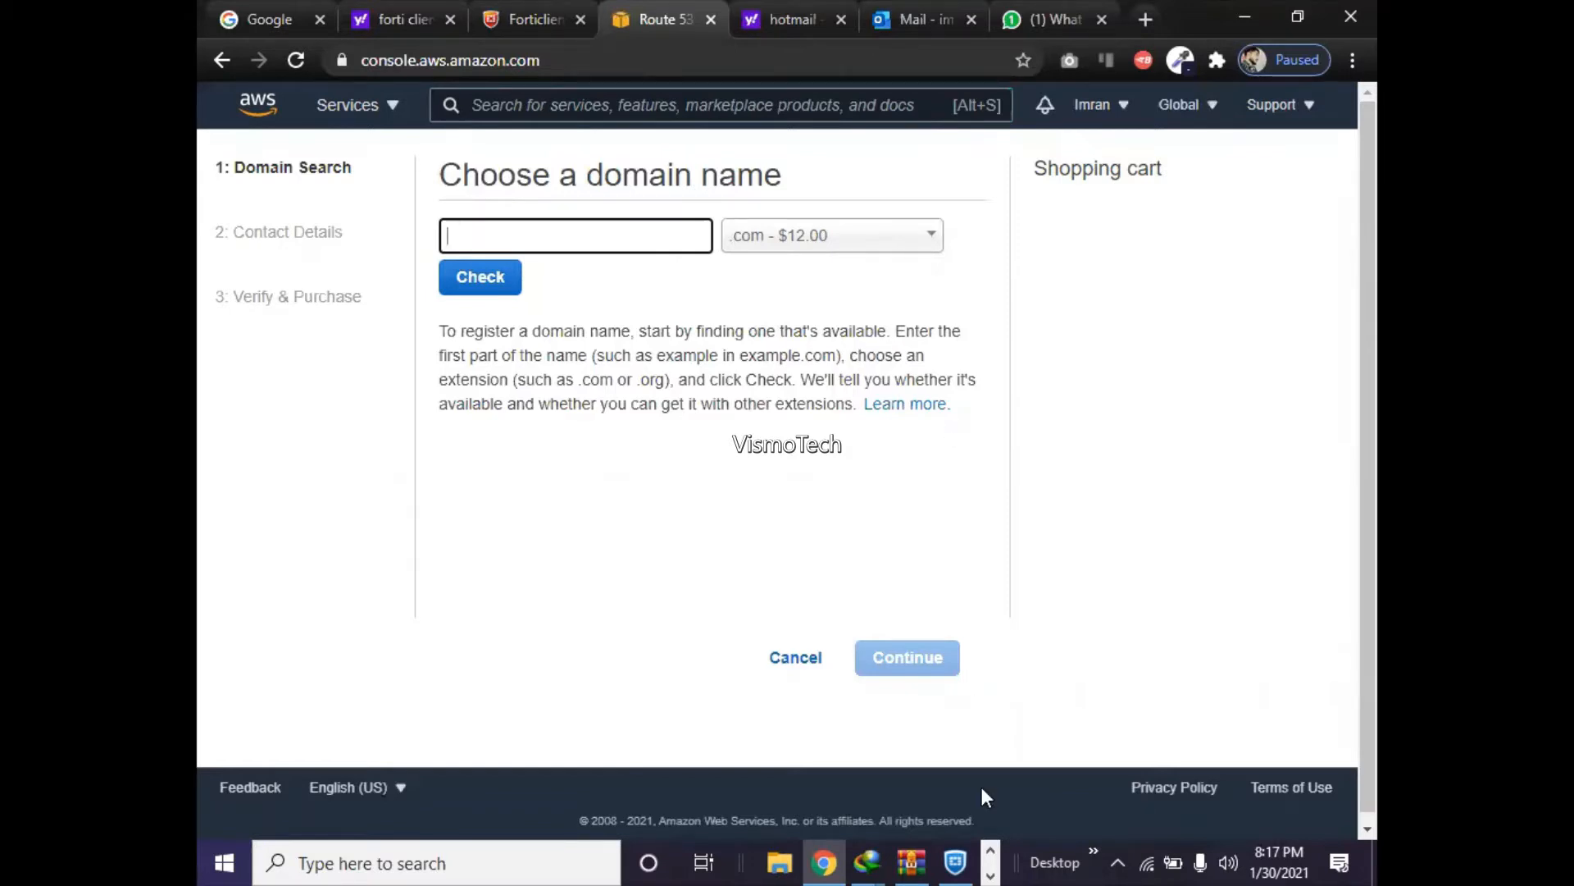
pyautogui.click(991, 875)
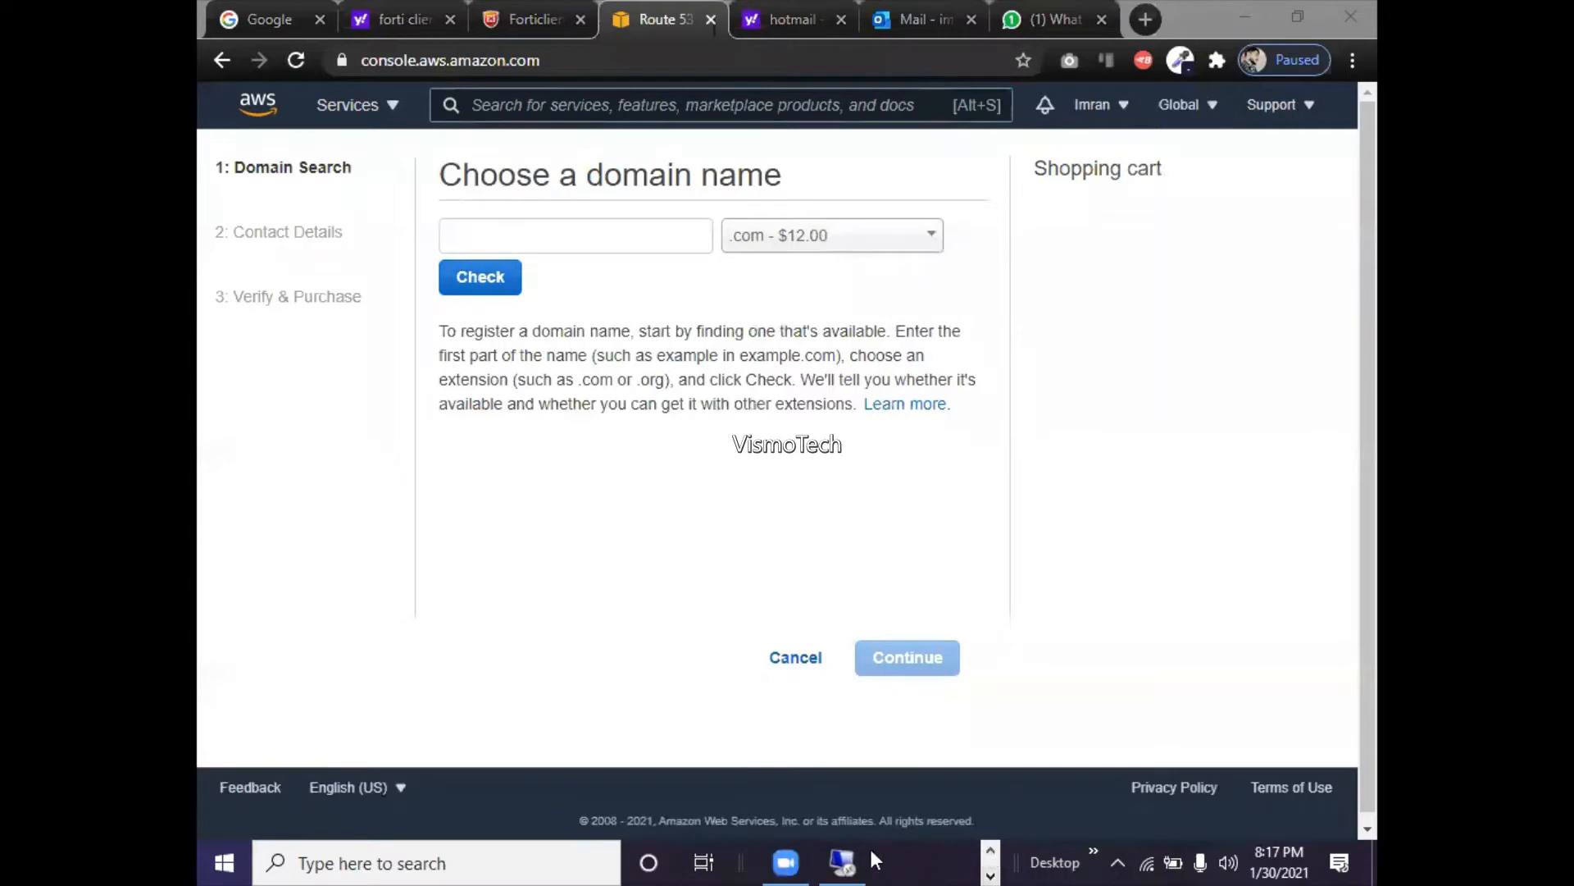
pyautogui.click(842, 862)
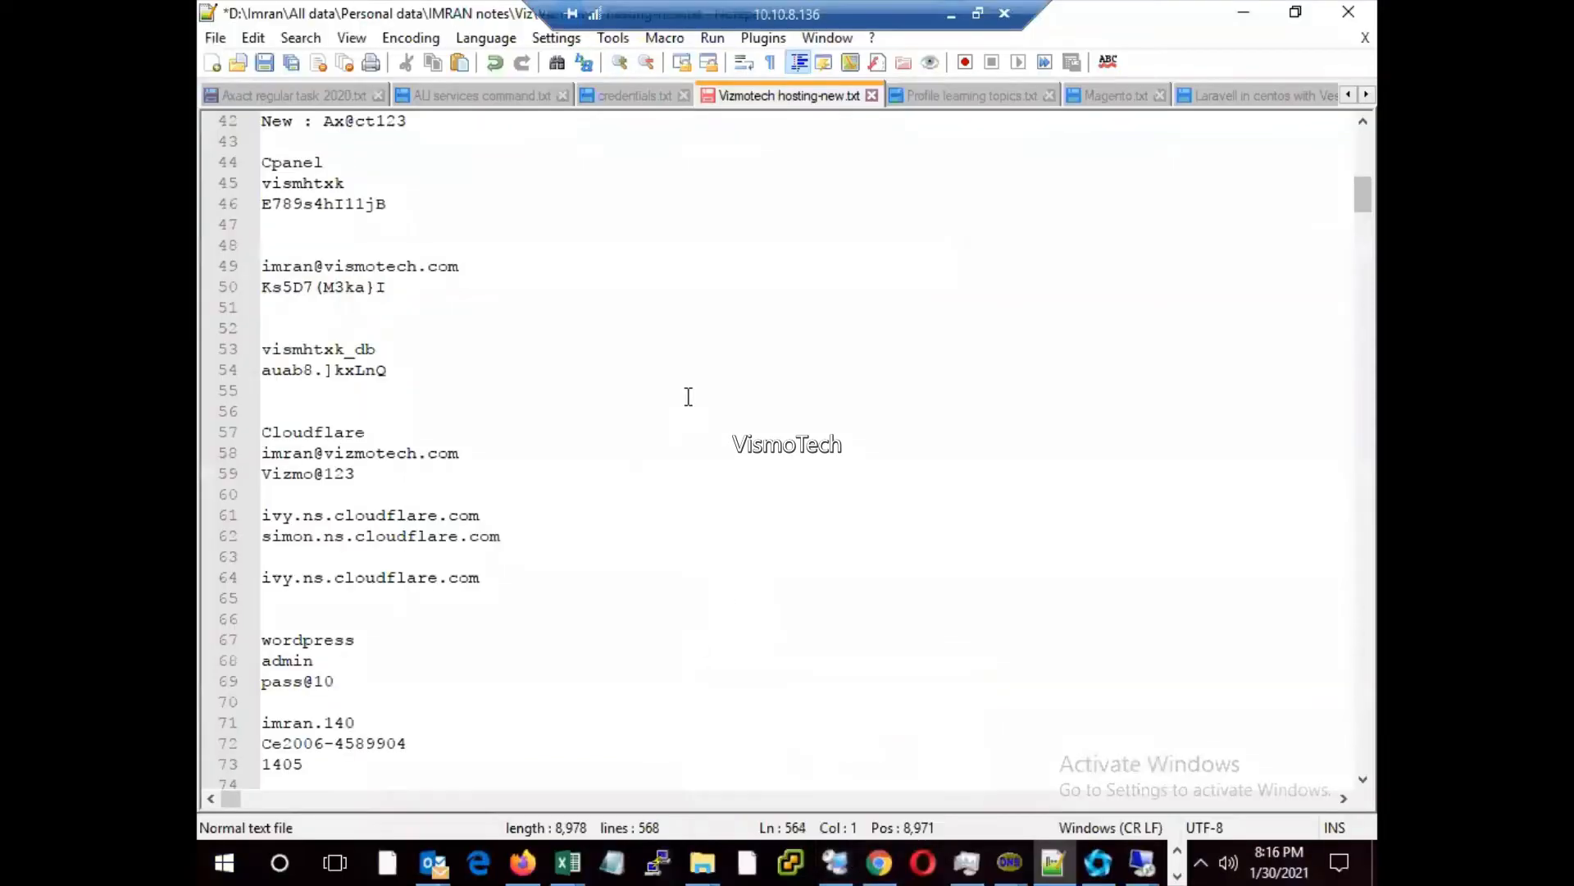
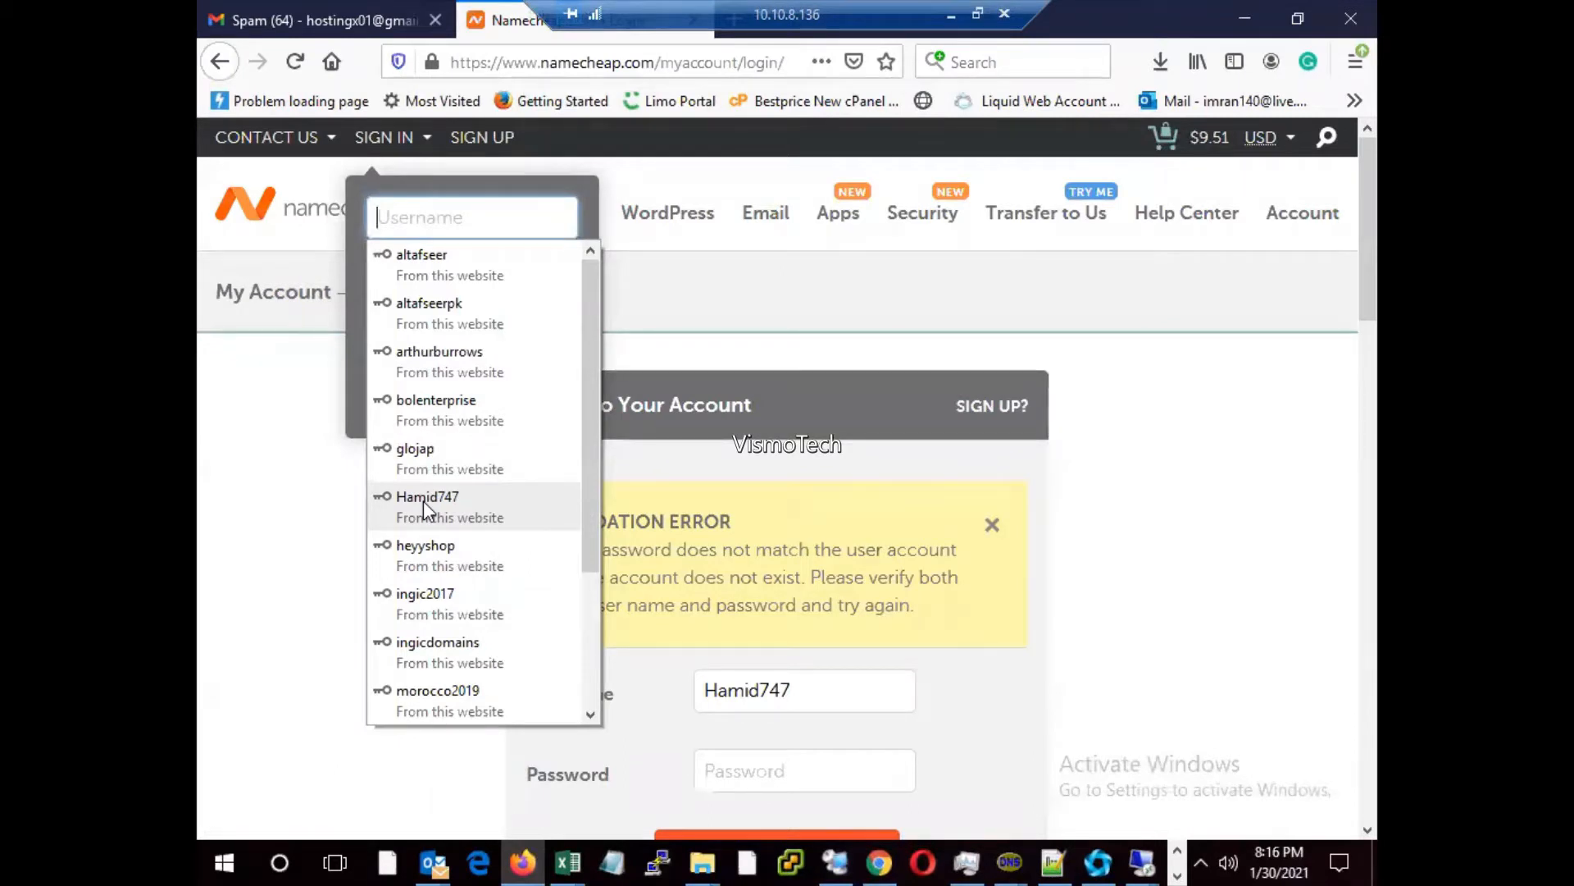
# Step: Retry signing in with the saved login, retyping the password and declining the browser's saved-password update
pyautogui.click(423, 500)
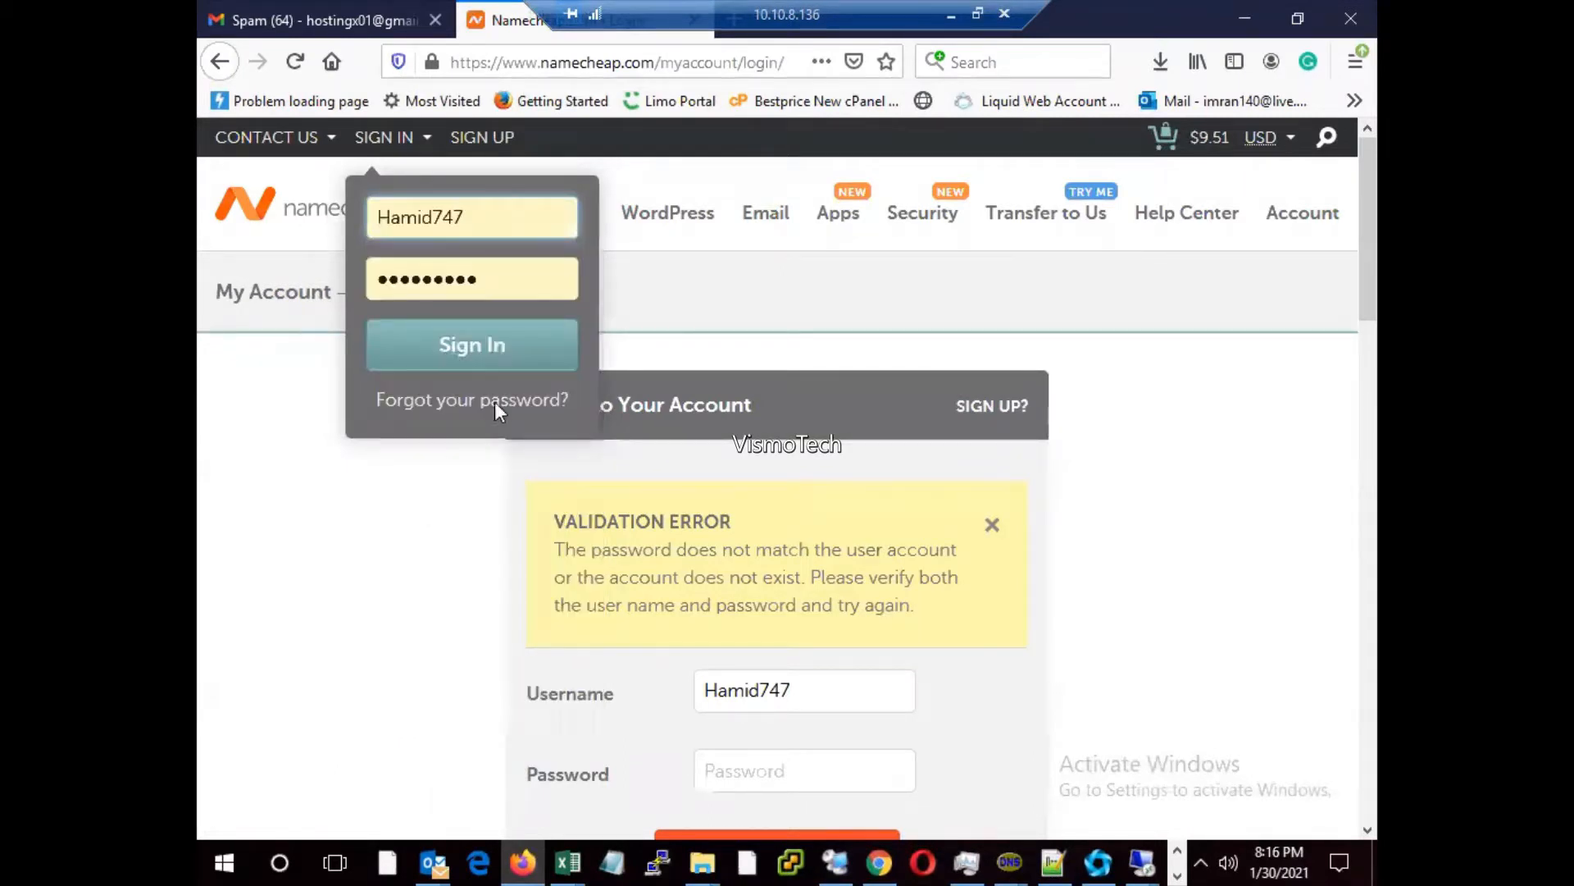
pyautogui.click(507, 283)
pyautogui.hotkey('ctrl', 'a')
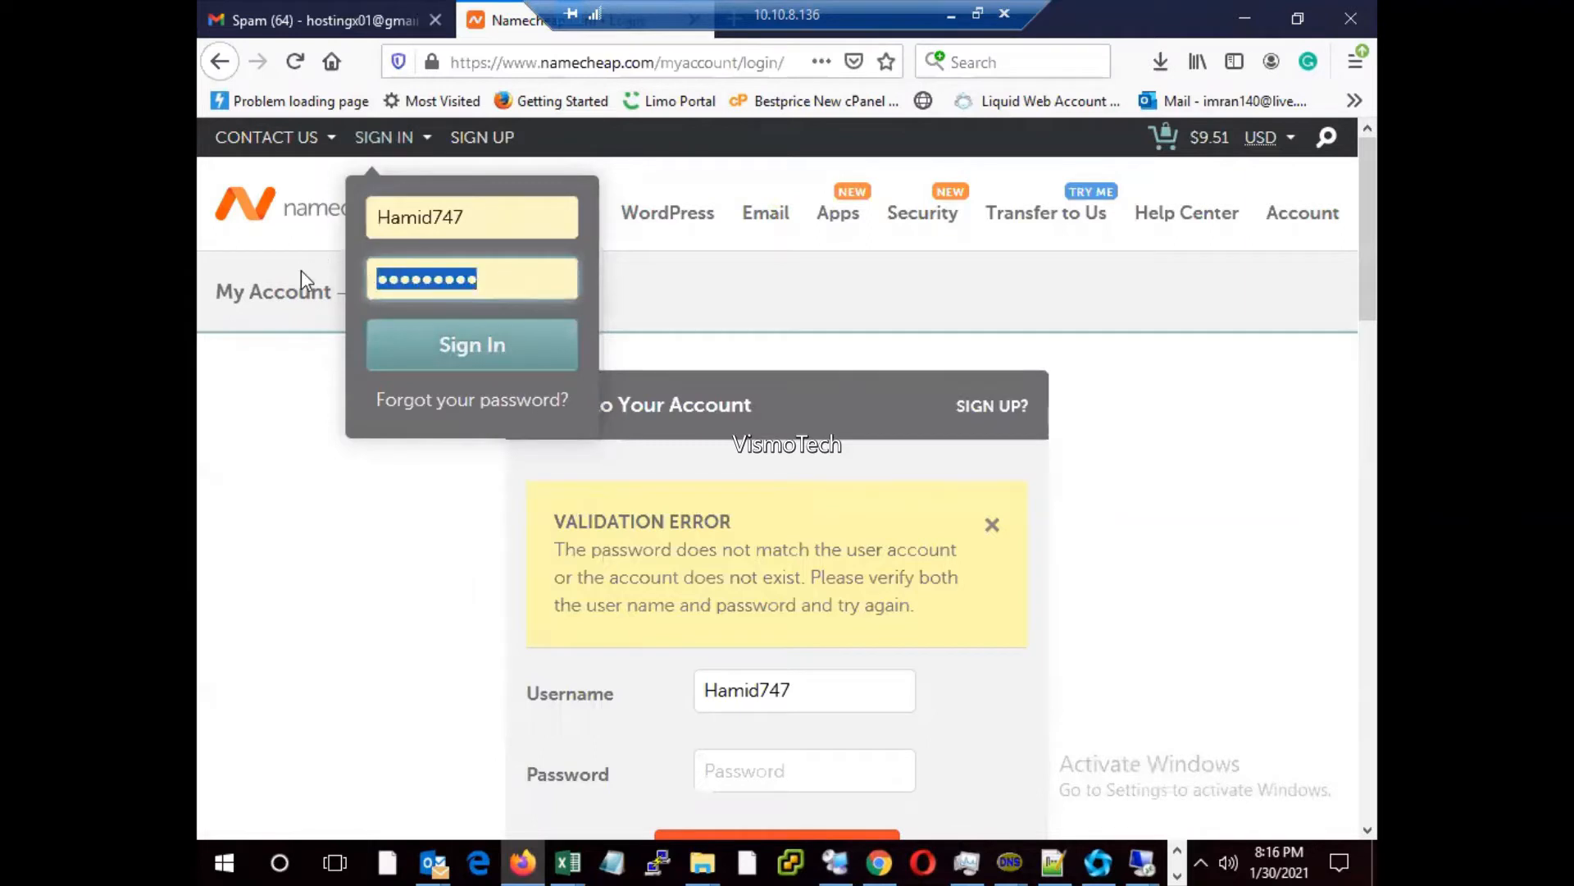
pyautogui.press('BackSpace')
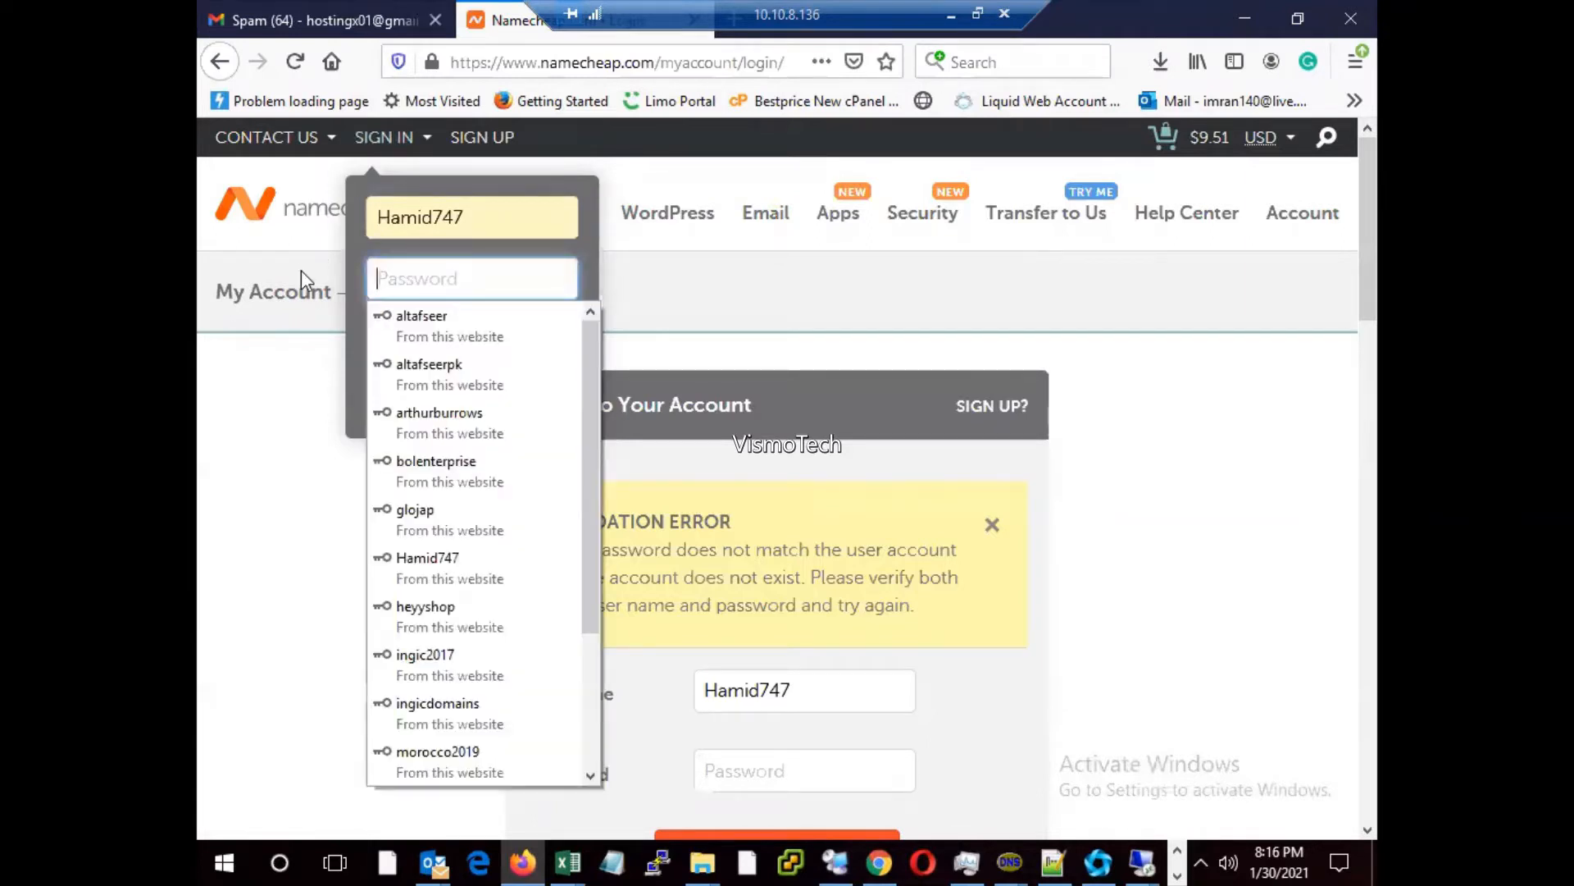
pyautogui.write('••')
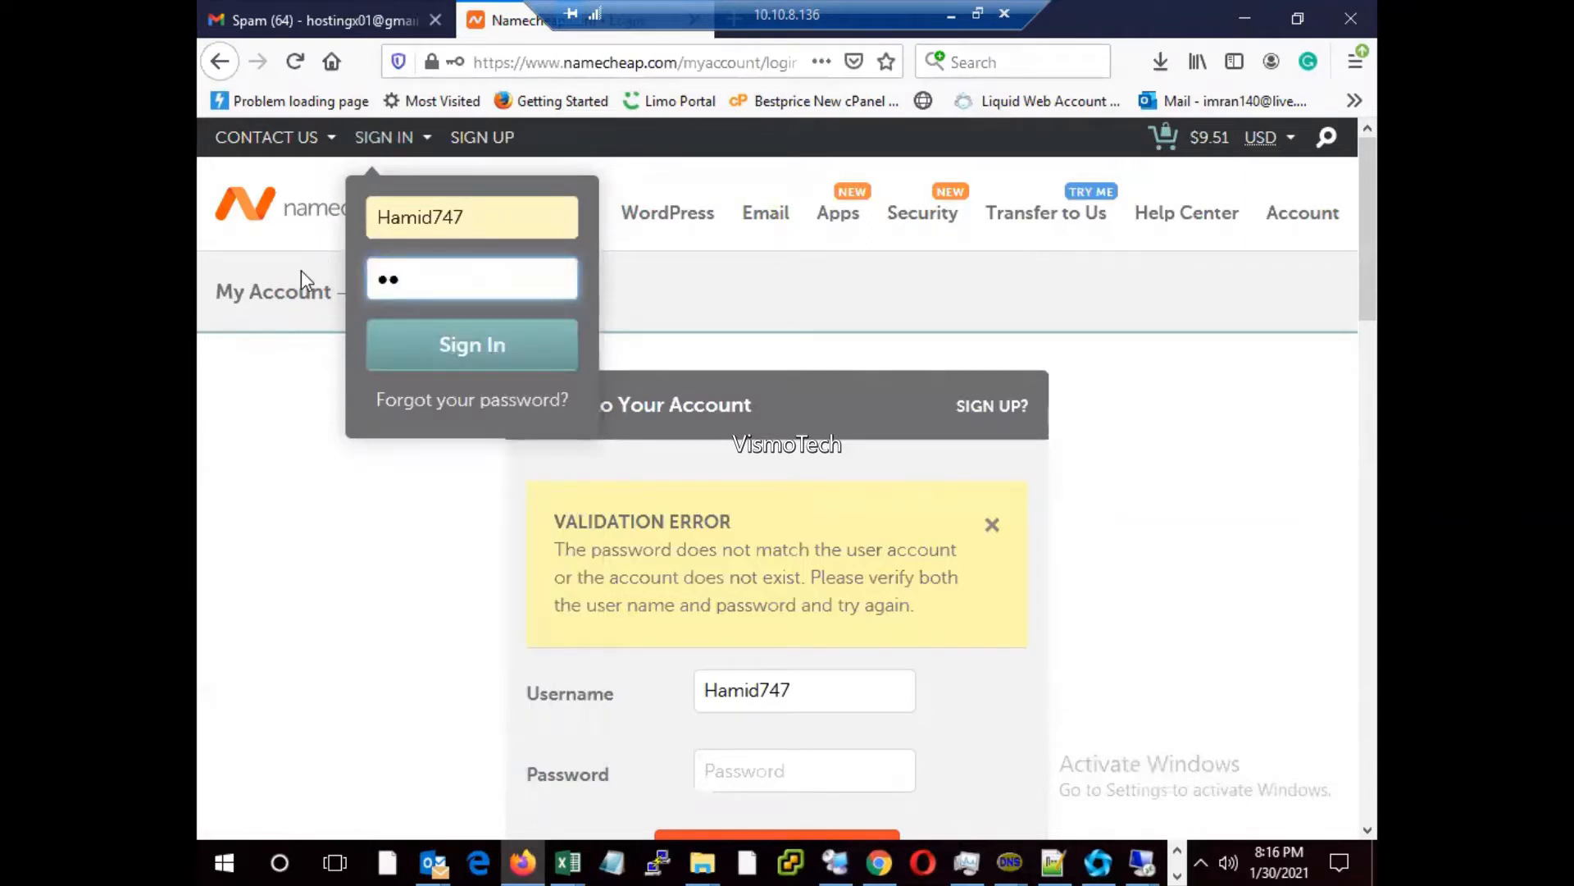
pyautogui.write('••••••••••')
pyautogui.click(442, 354)
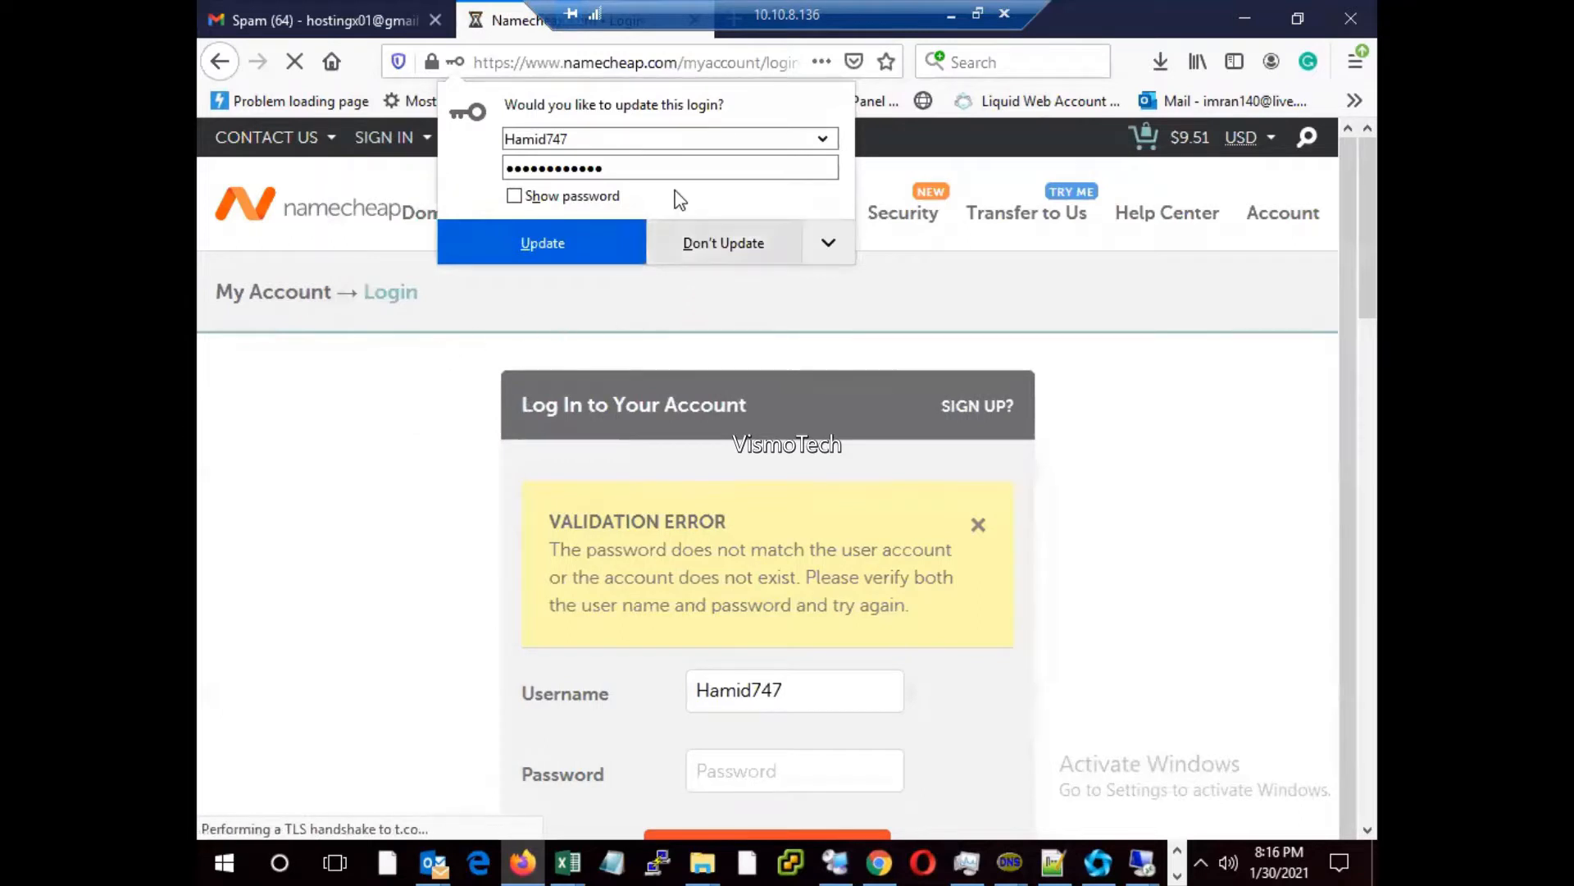
pyautogui.click(742, 243)
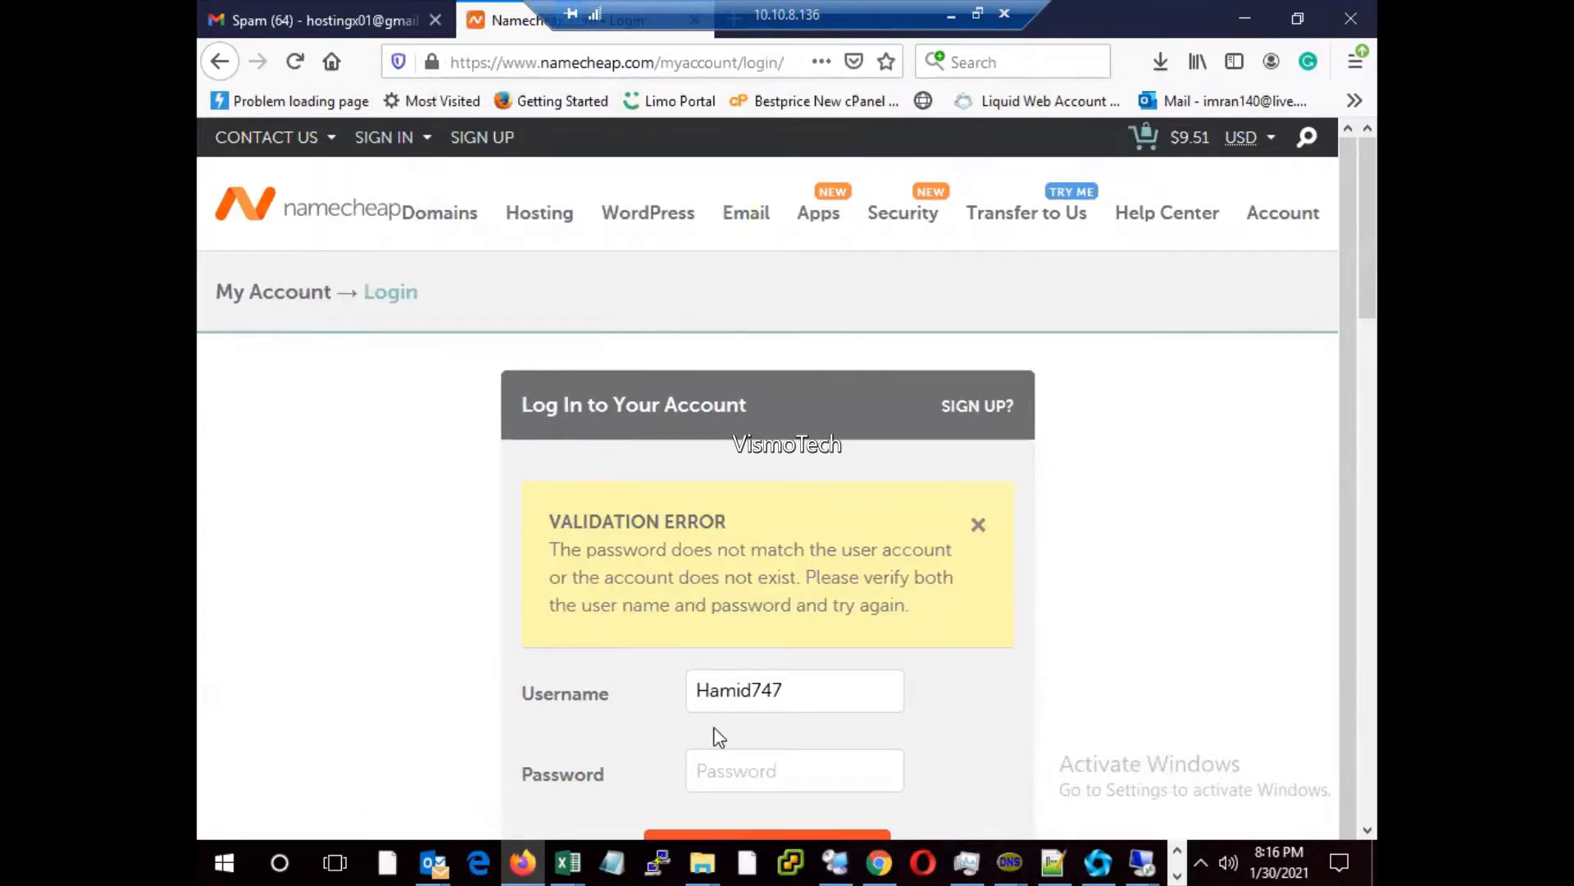
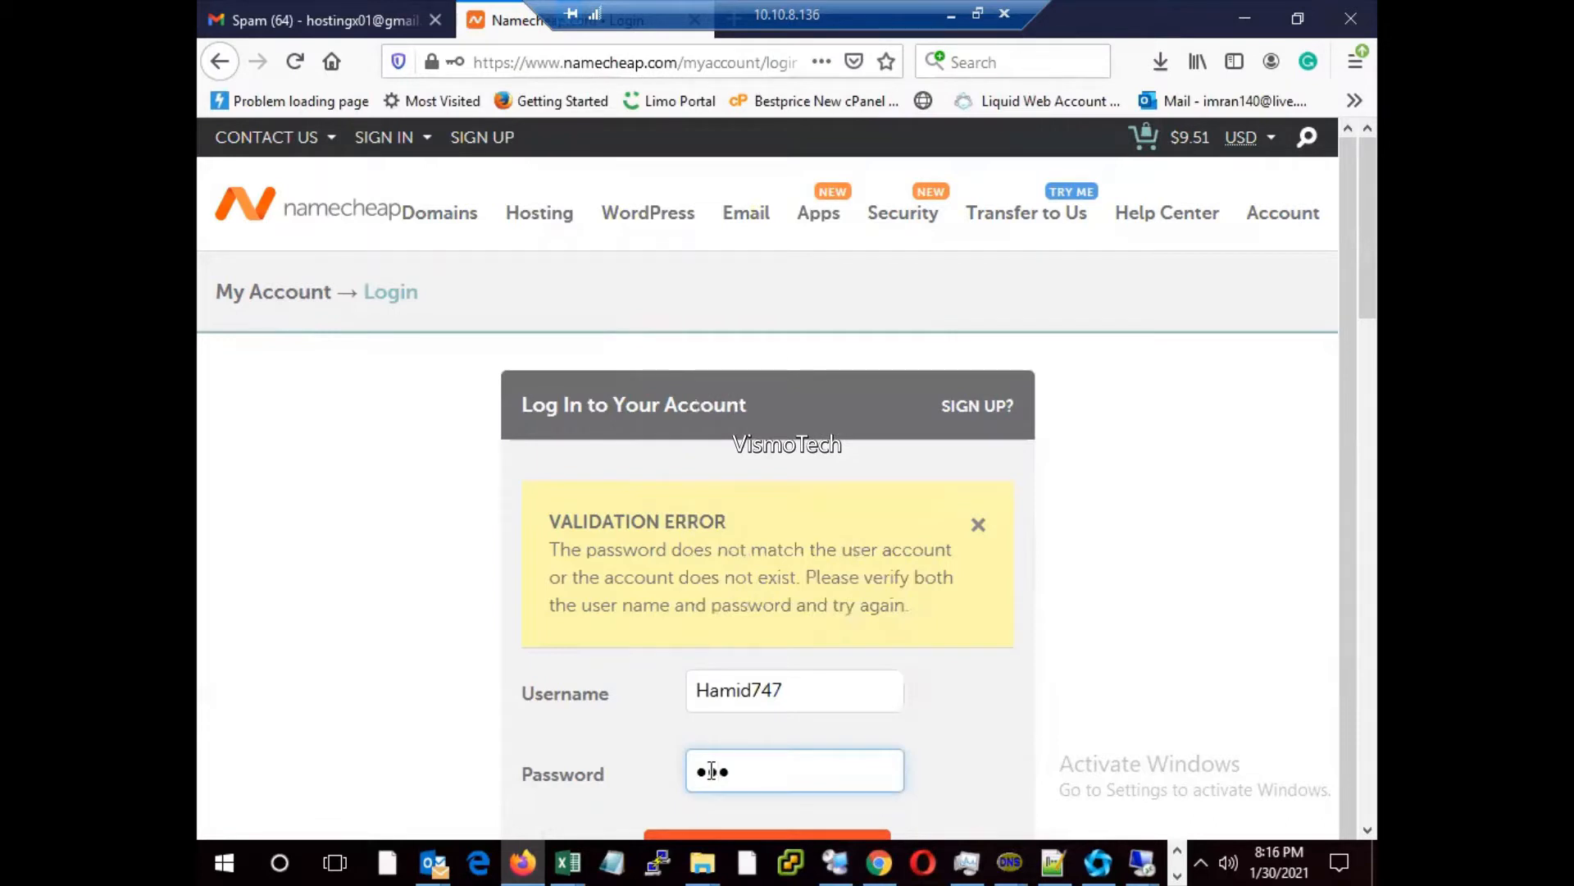
# Step: Submit the Namecheap login with the retyped password, leaving Firefox's saved login unchanged
pyautogui.write('•••••')
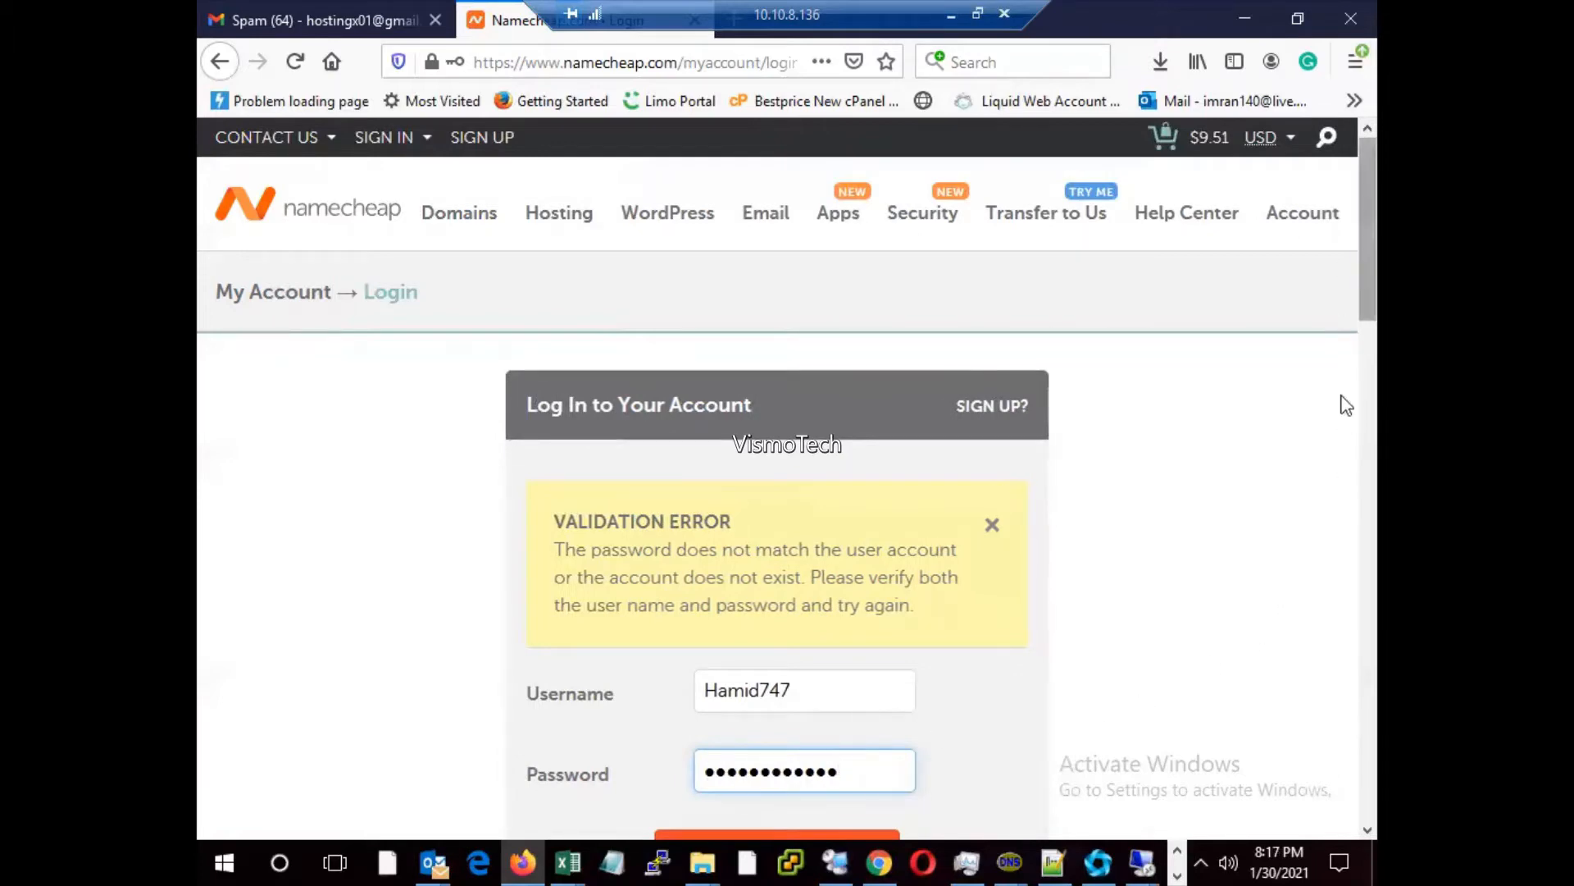
pyautogui.scroll(-3, 1343, 361)
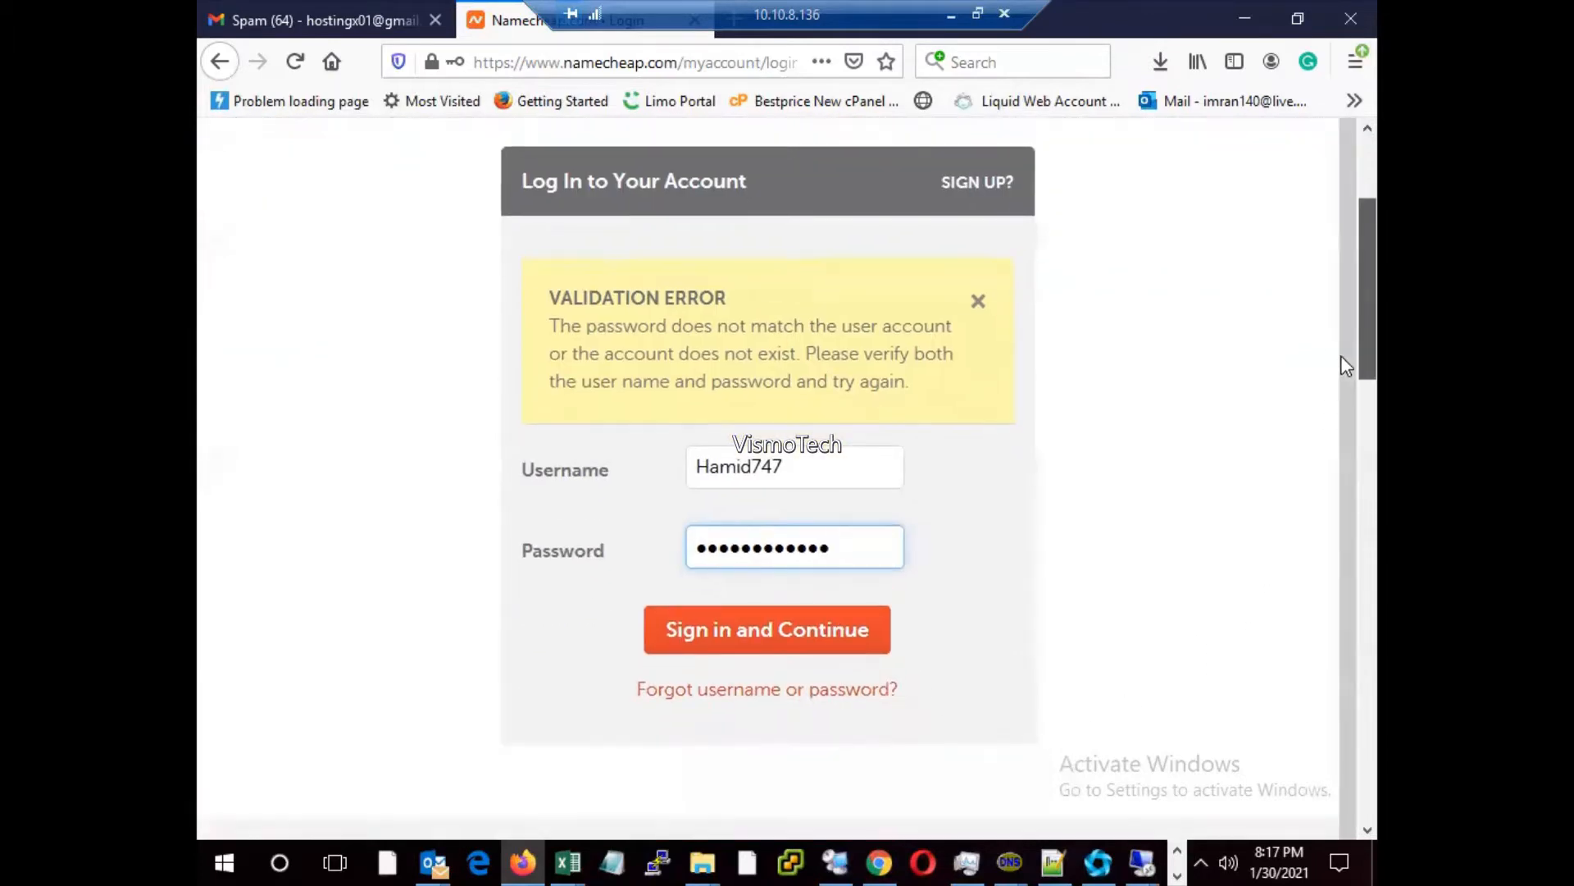
pyautogui.click(856, 637)
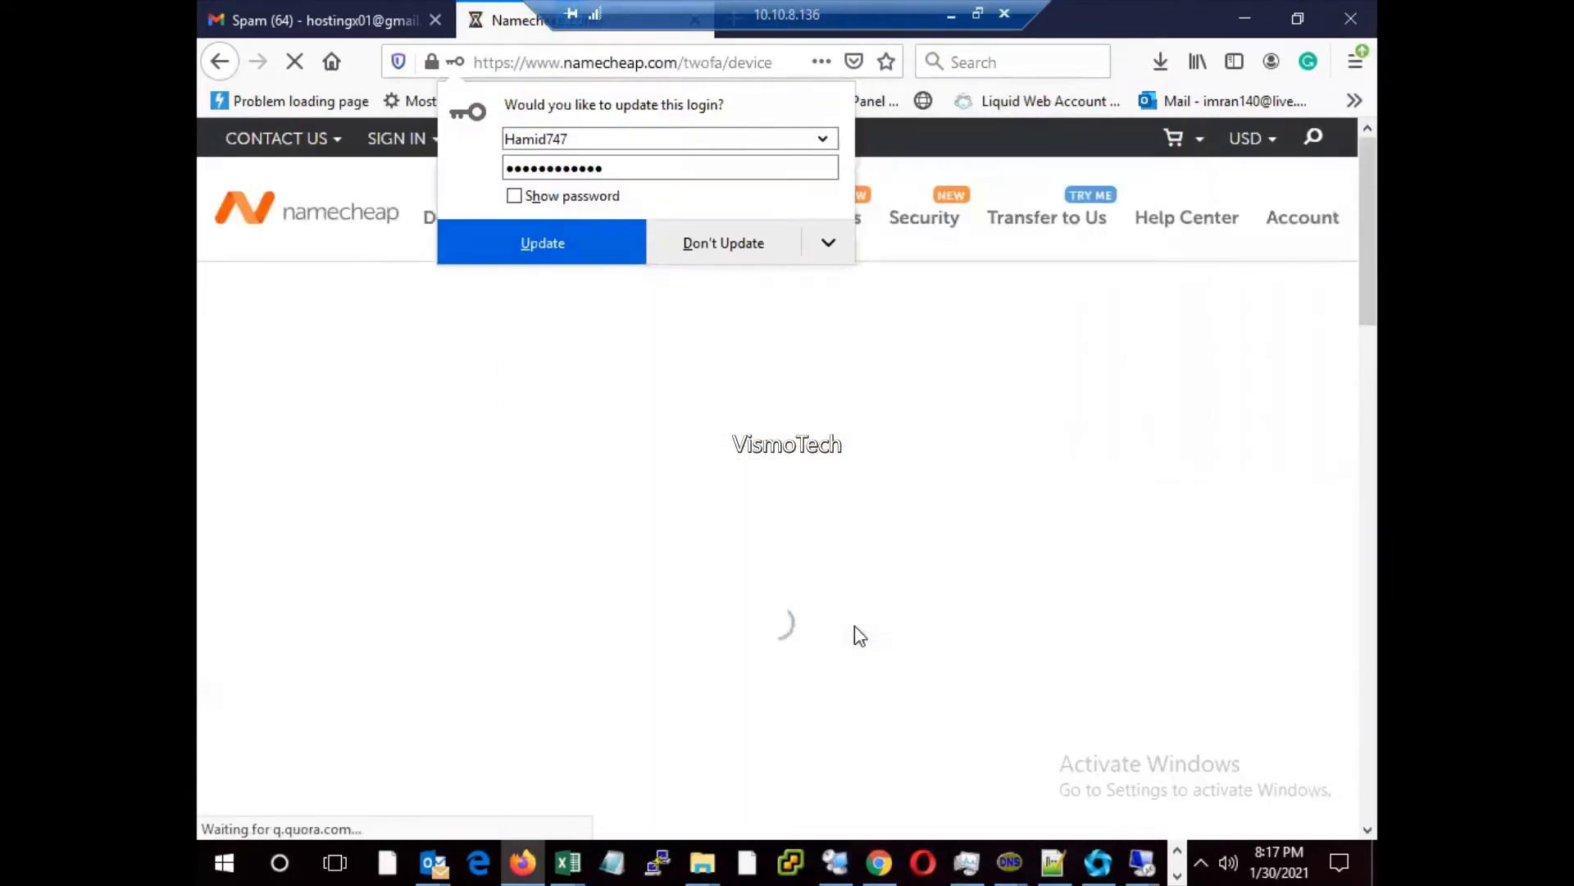
pyautogui.click(749, 259)
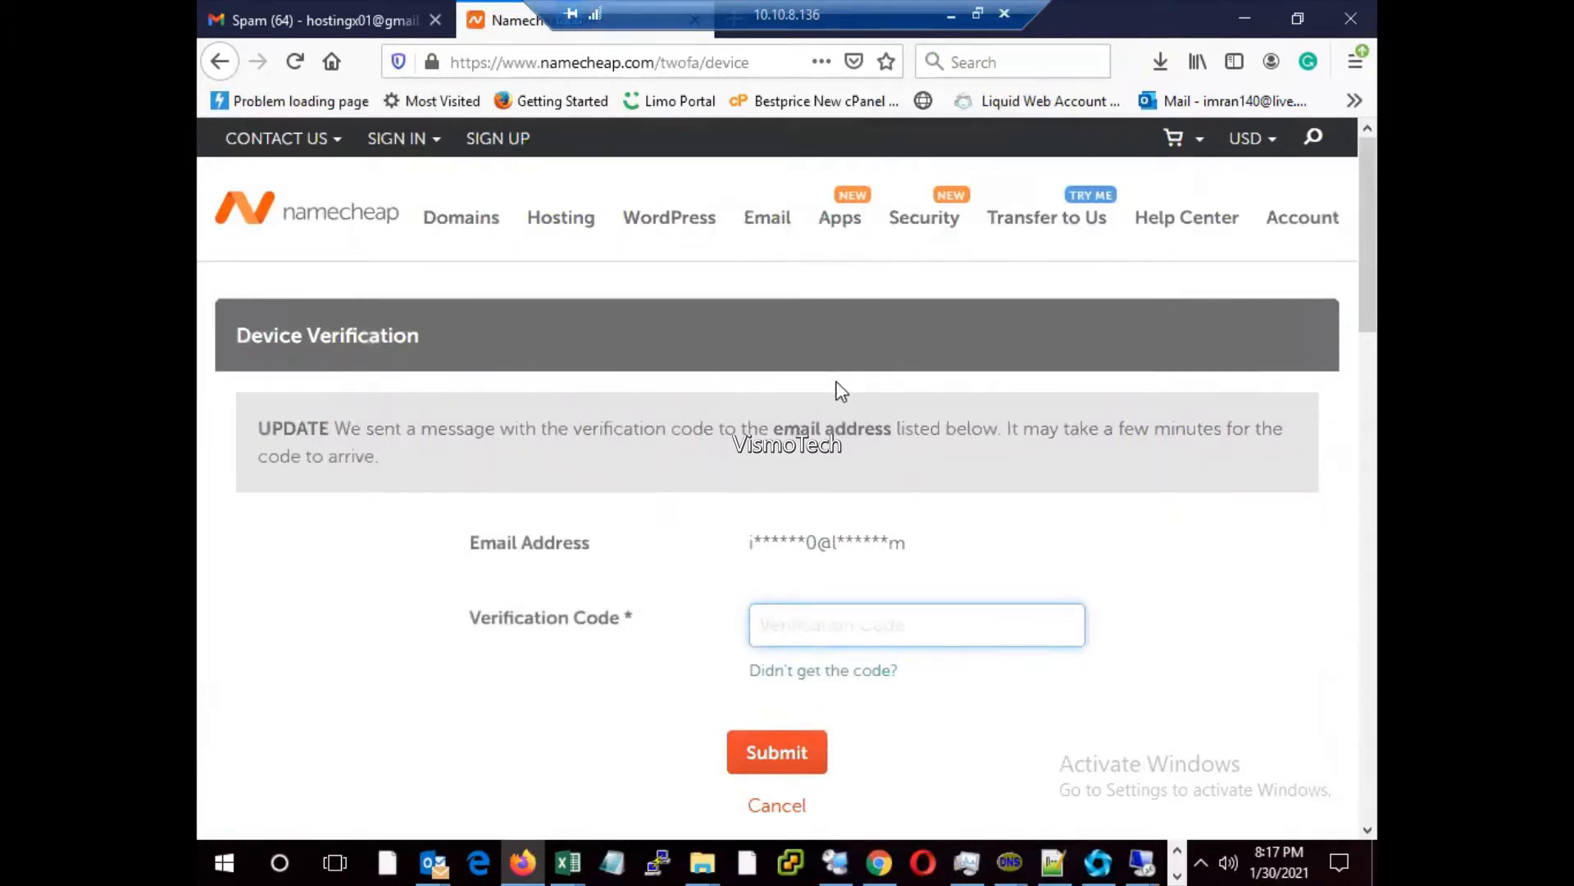
# Step: In Outlook, open Namecheap Support's 'Your confirmation code' email and scroll to the code
pyautogui.click(951, 16)
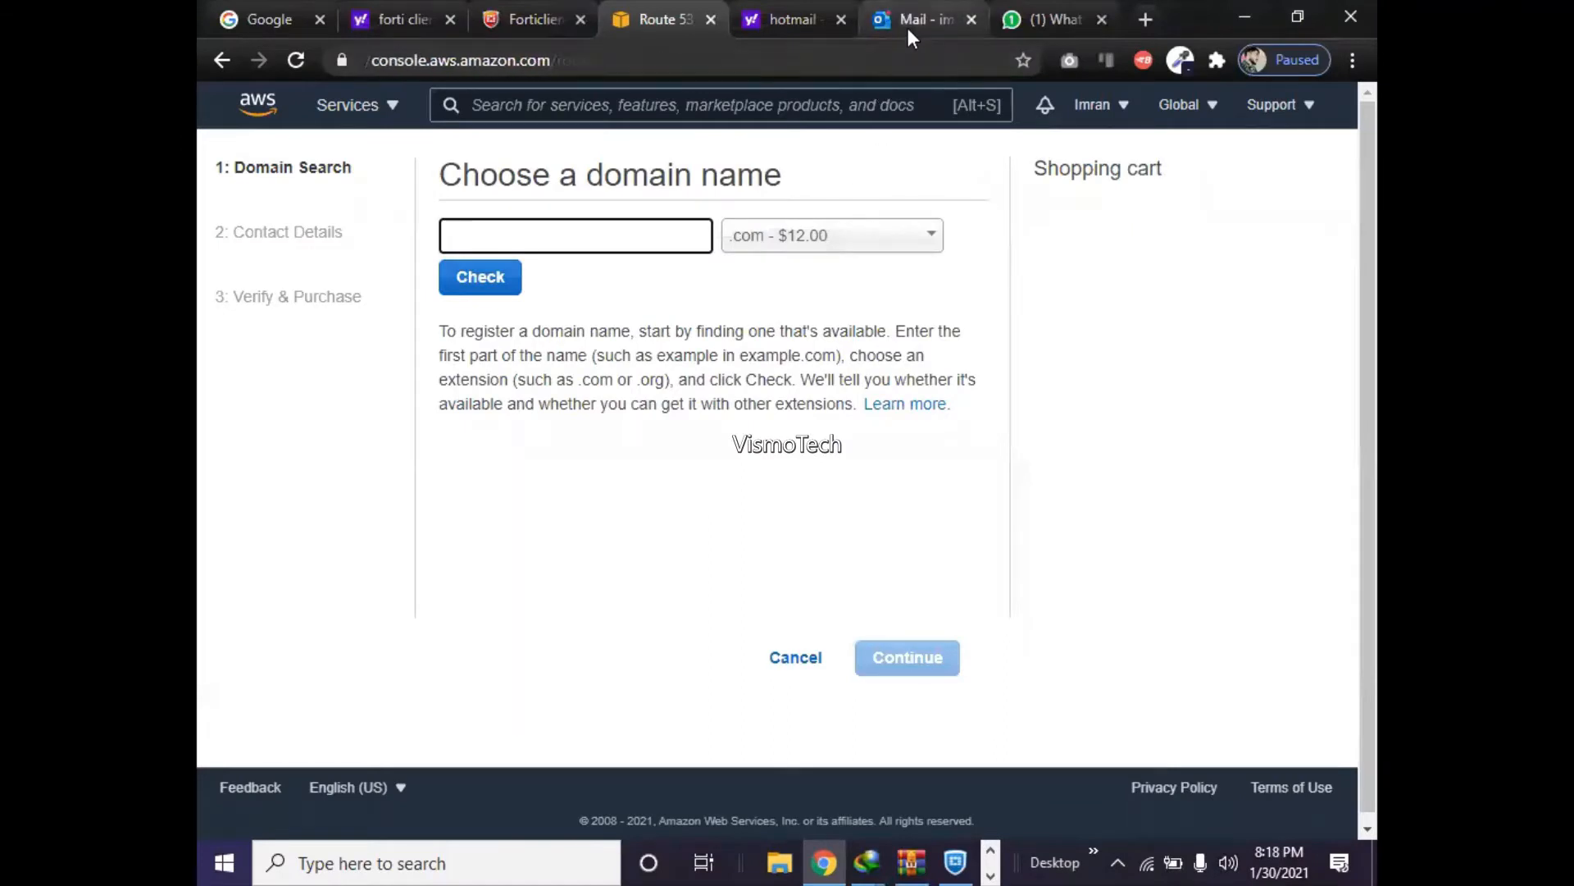
pyautogui.click(908, 22)
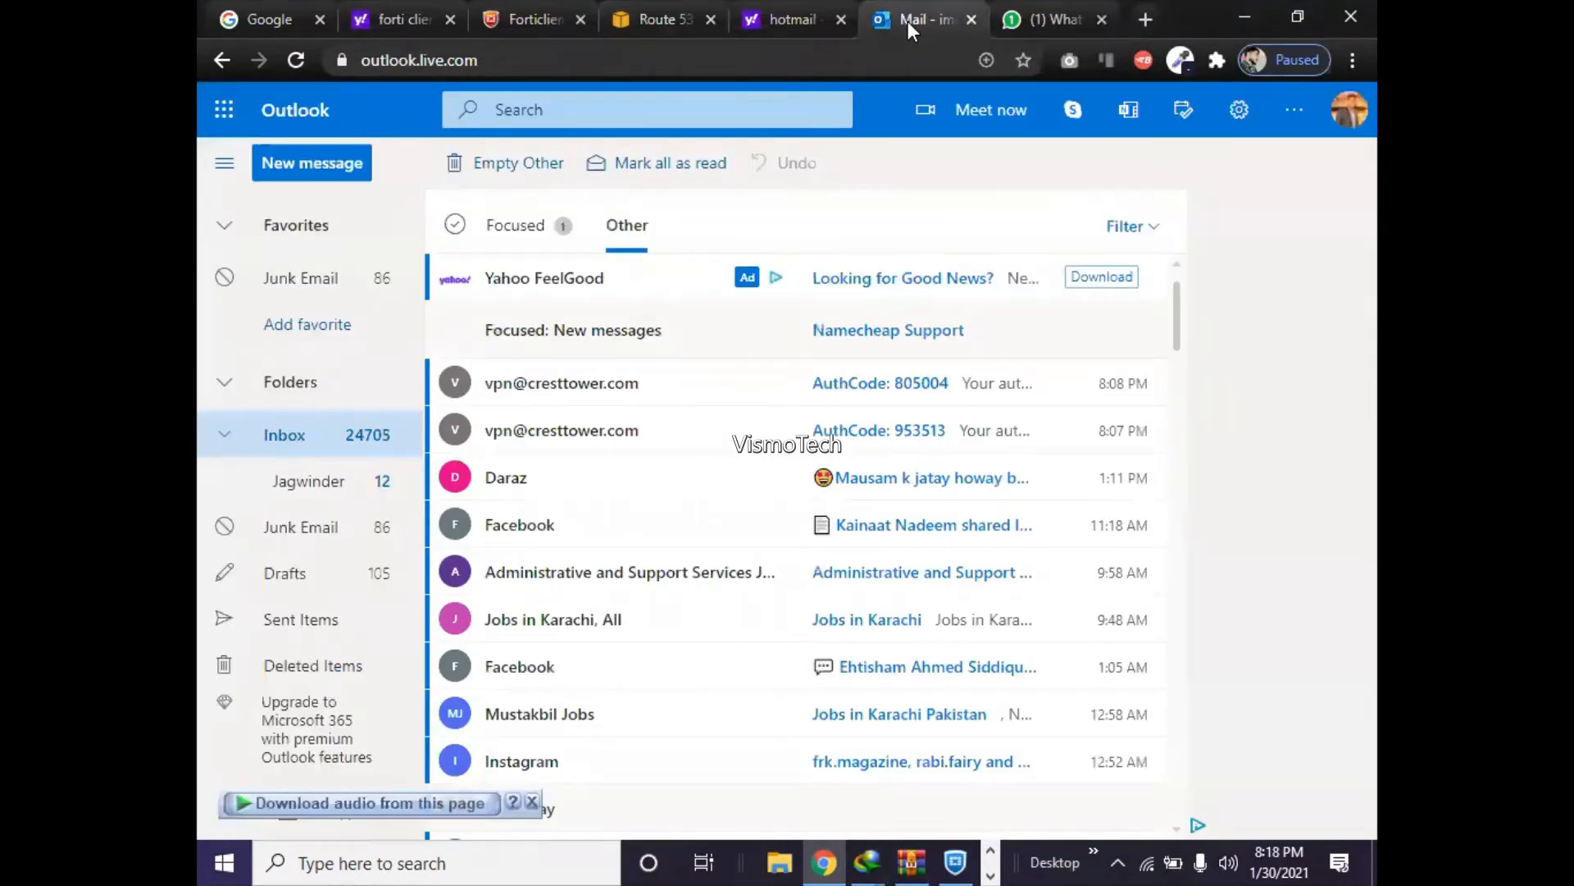
pyautogui.click(857, 331)
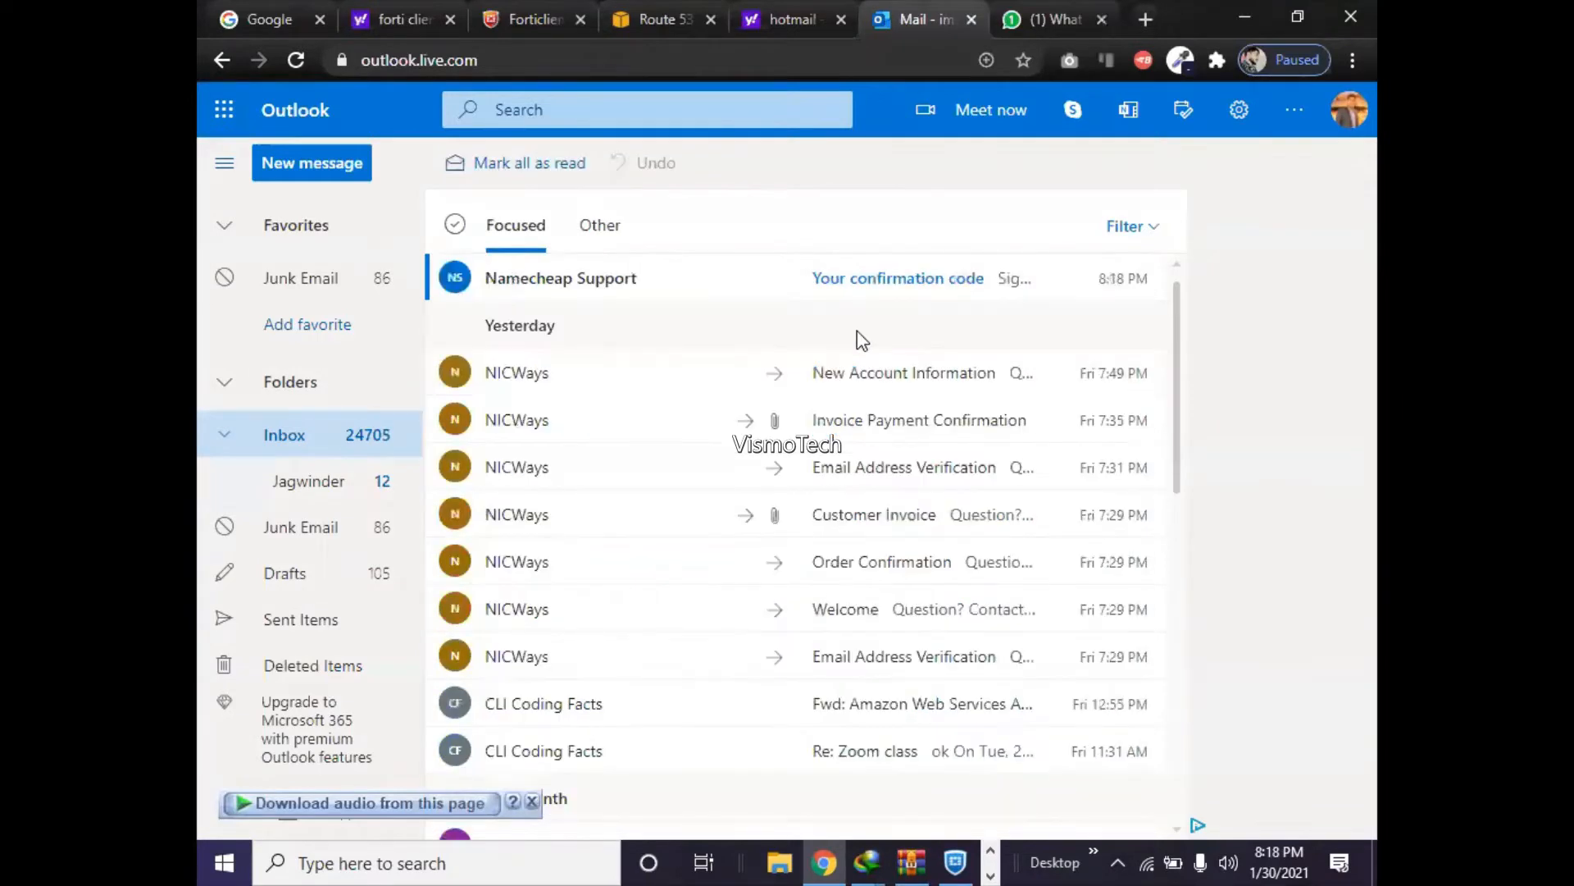
pyautogui.click(900, 299)
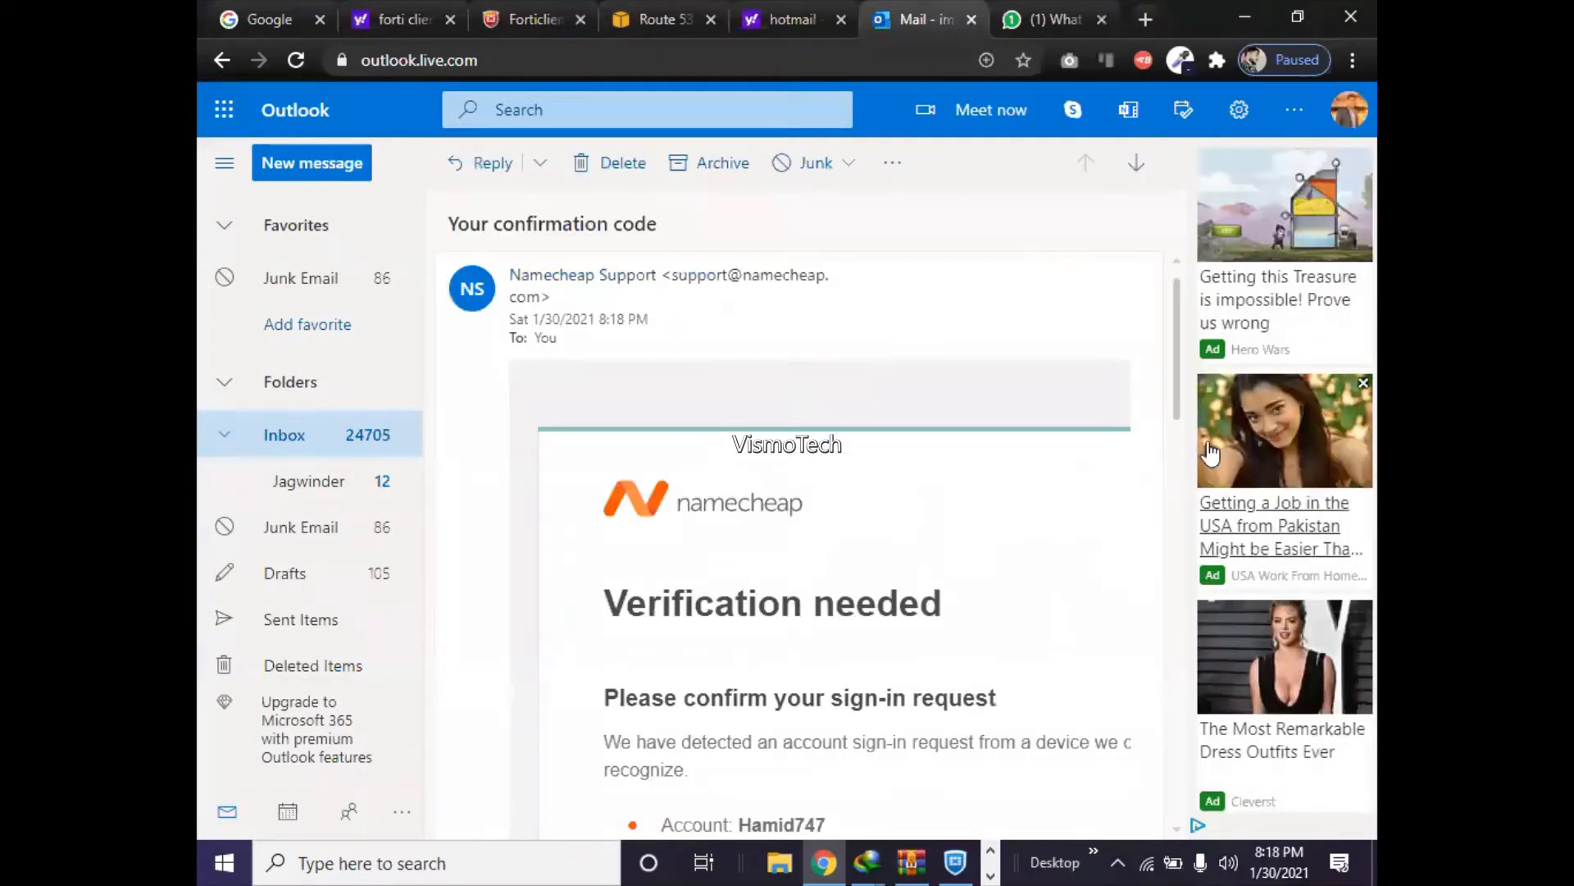
pyautogui.moveTo(1173, 305); pyautogui.dragTo(1163, 457)
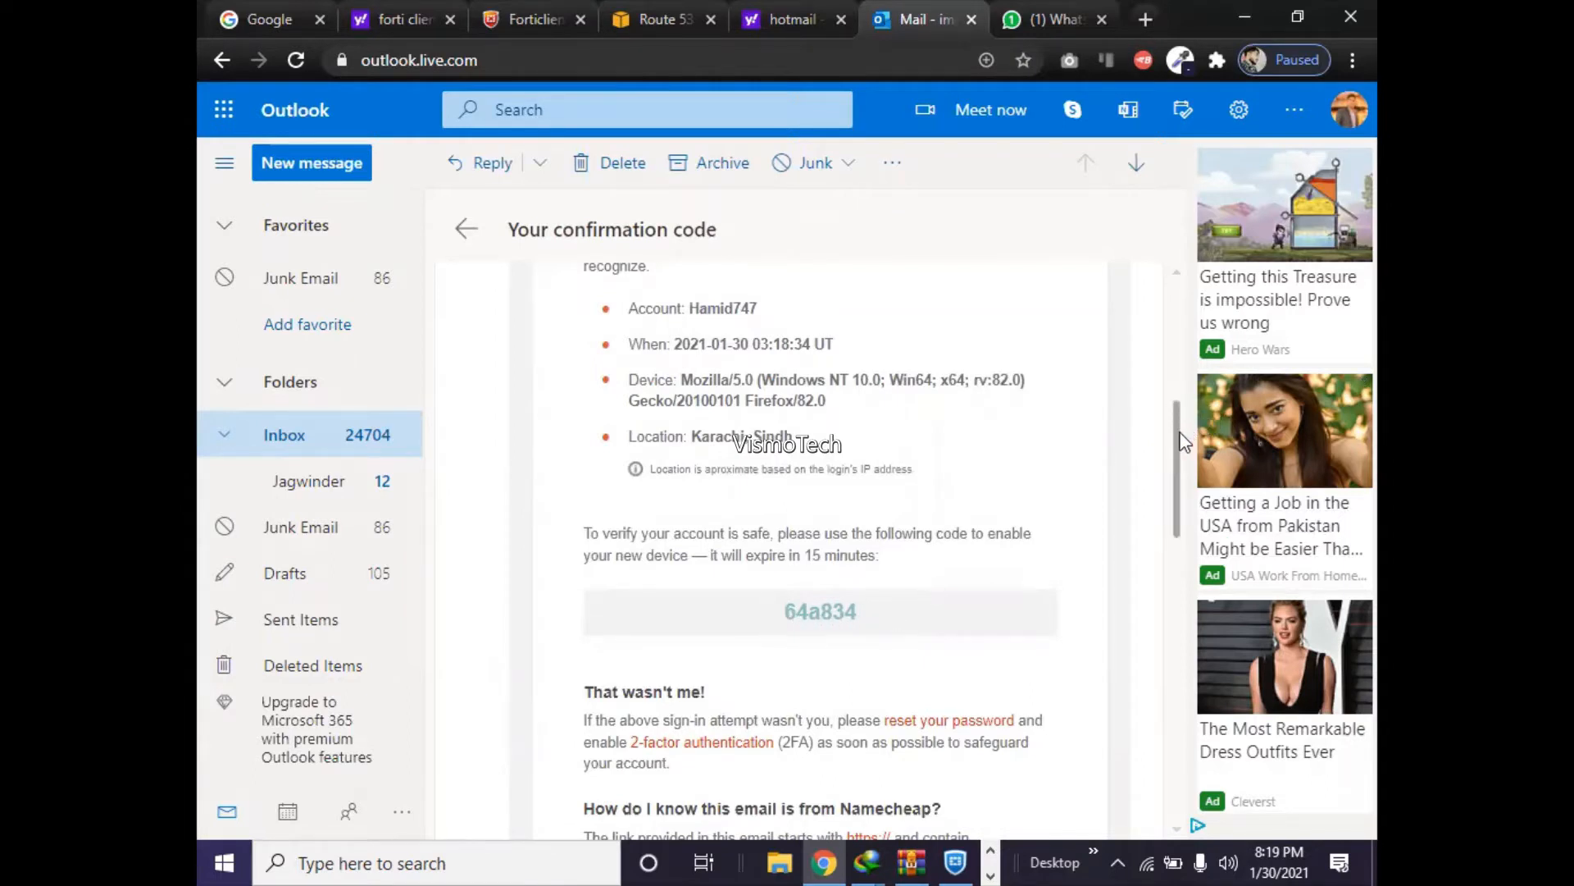
pyautogui.scroll(-1, 1173, 465)
pyautogui.scroll(-2, 1172, 466)
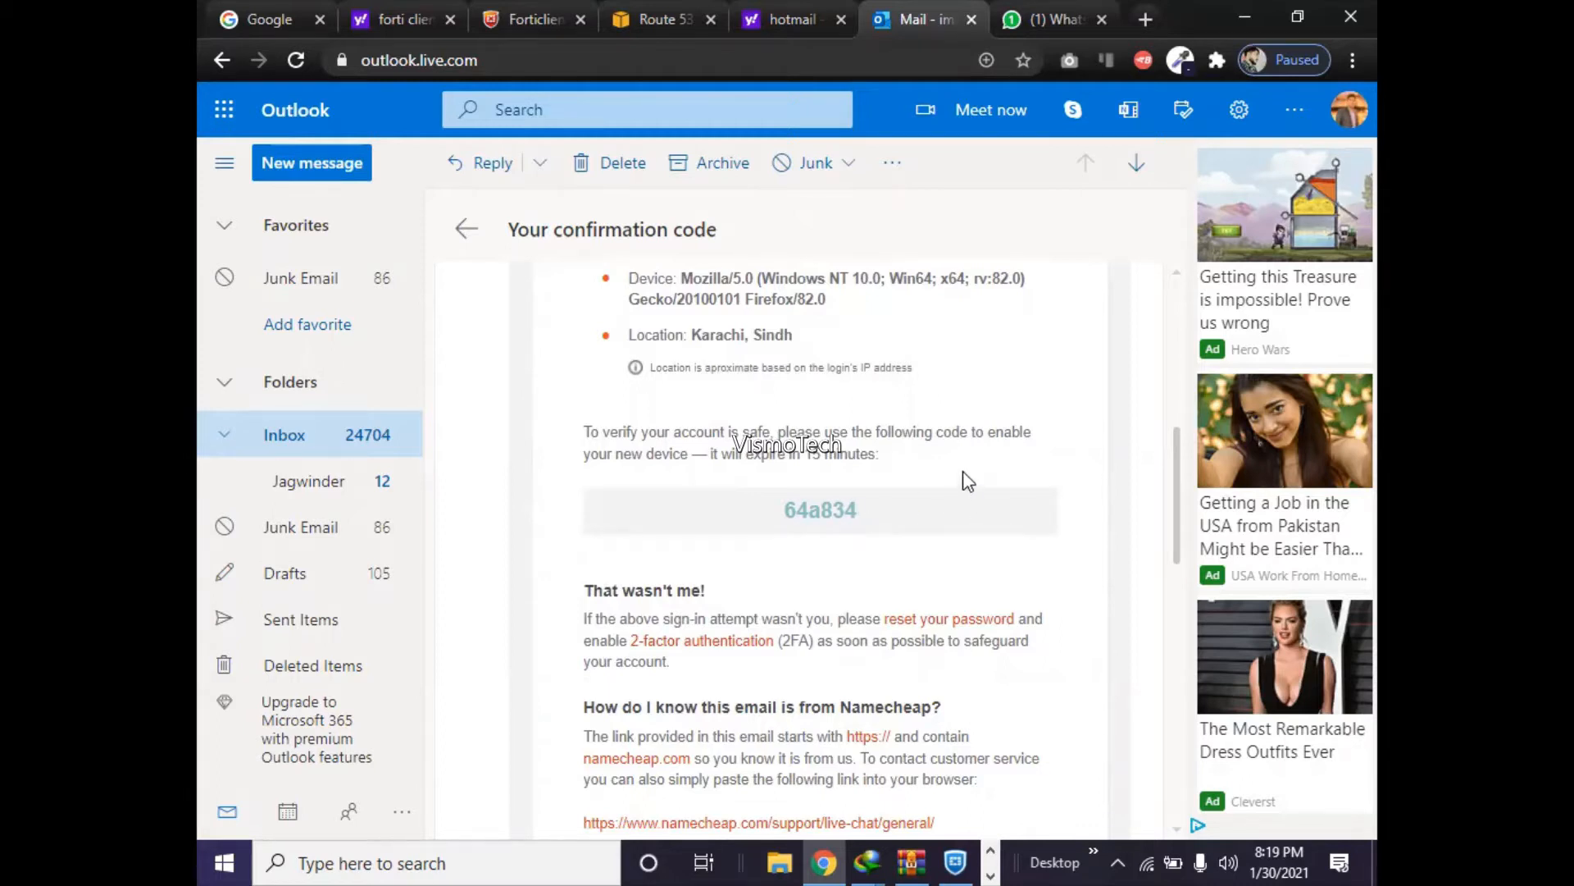
# Step: Return to the remote session's Namecheap Device Verification page
pyautogui.click(826, 860)
pyautogui.click(826, 860)
pyautogui.click(994, 850)
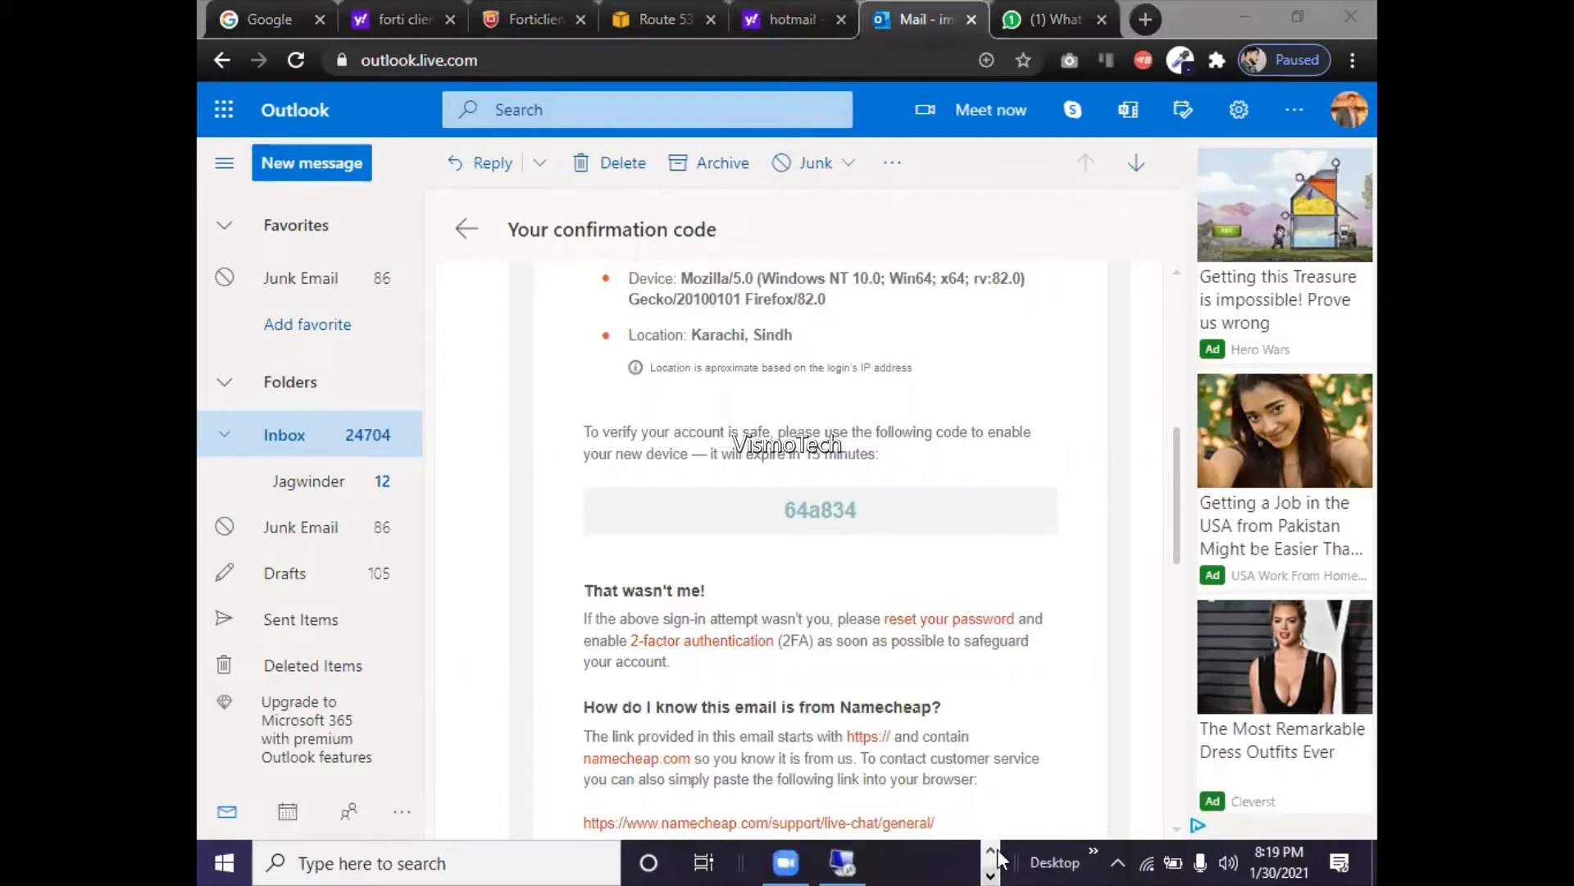
pyautogui.click(858, 849)
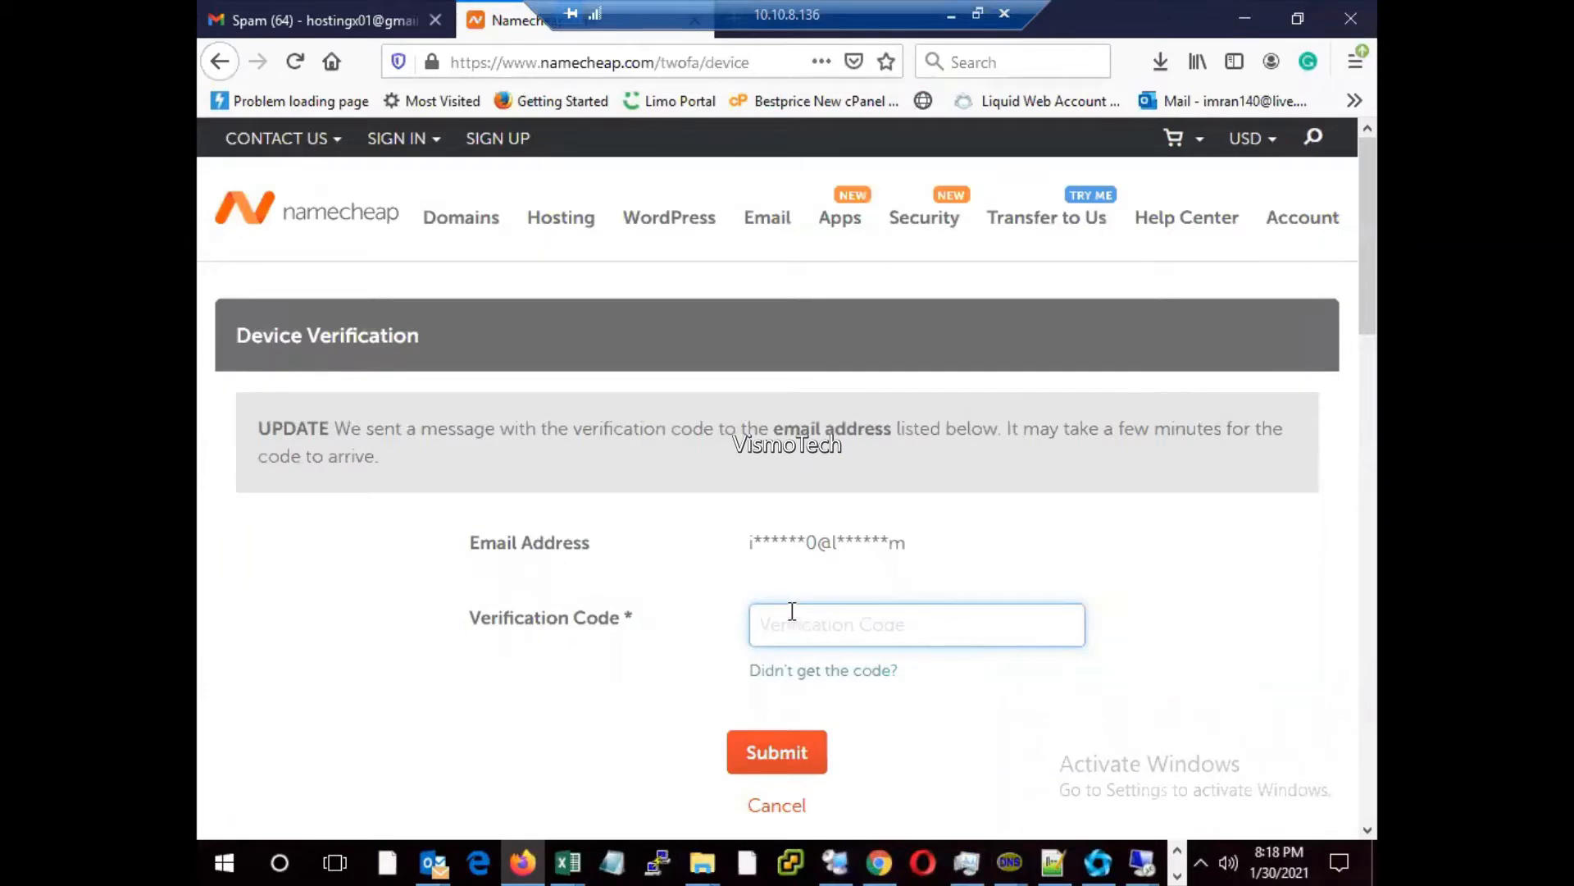
# Step: Enter the emailed verification code and submit it to reach the Namecheap Dashboard
pyautogui.click(779, 749)
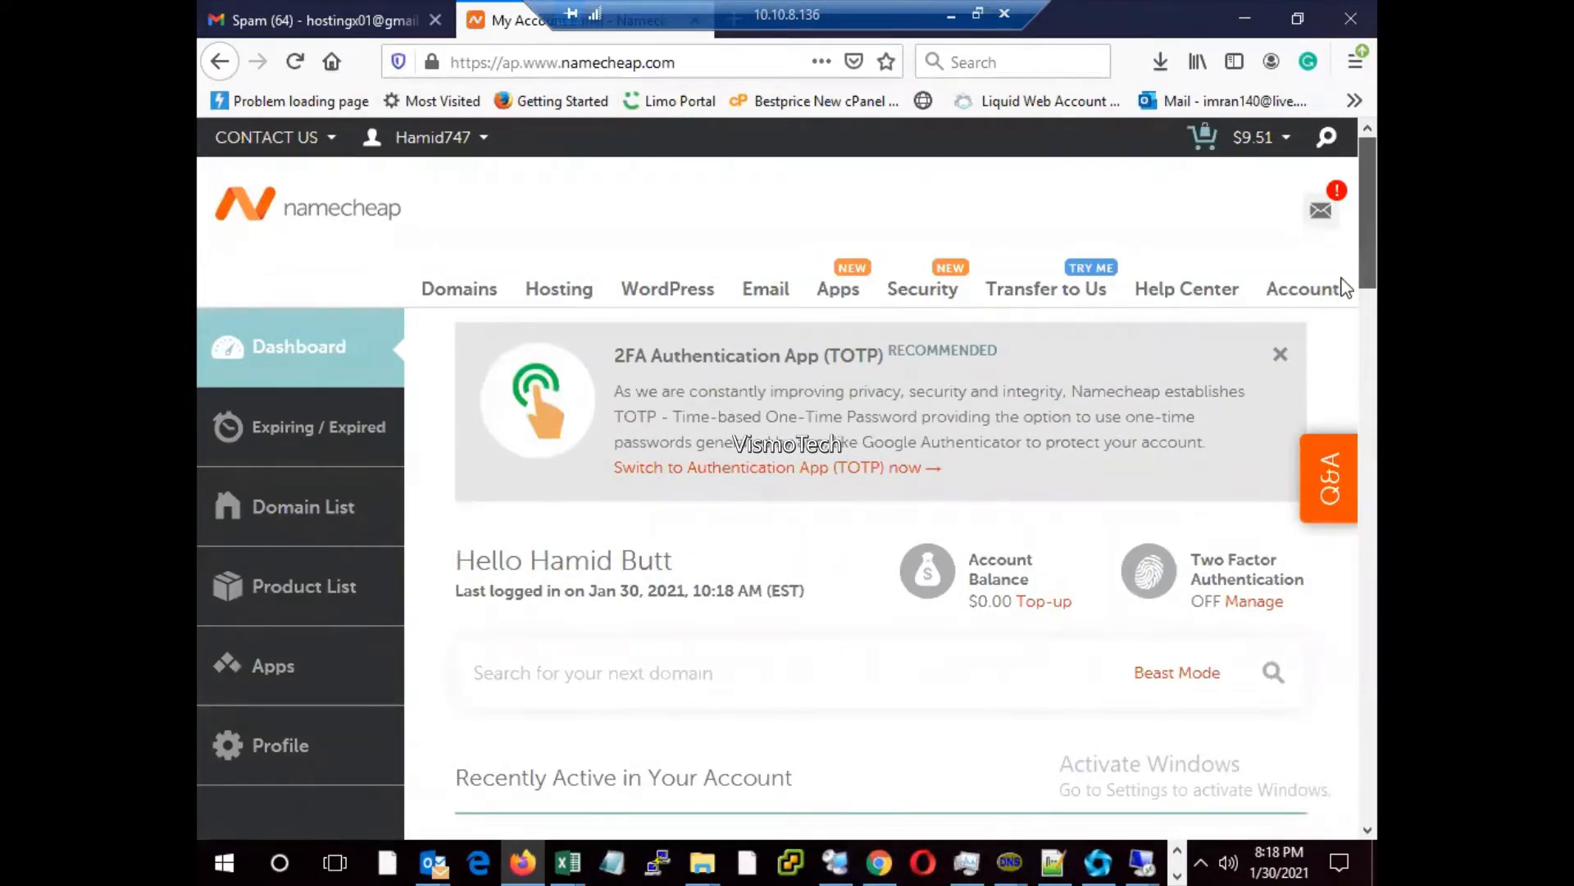
# Step: Scroll the Namecheap dashboard and open the full list of domains
pyautogui.scroll(-4, 1346, 328)
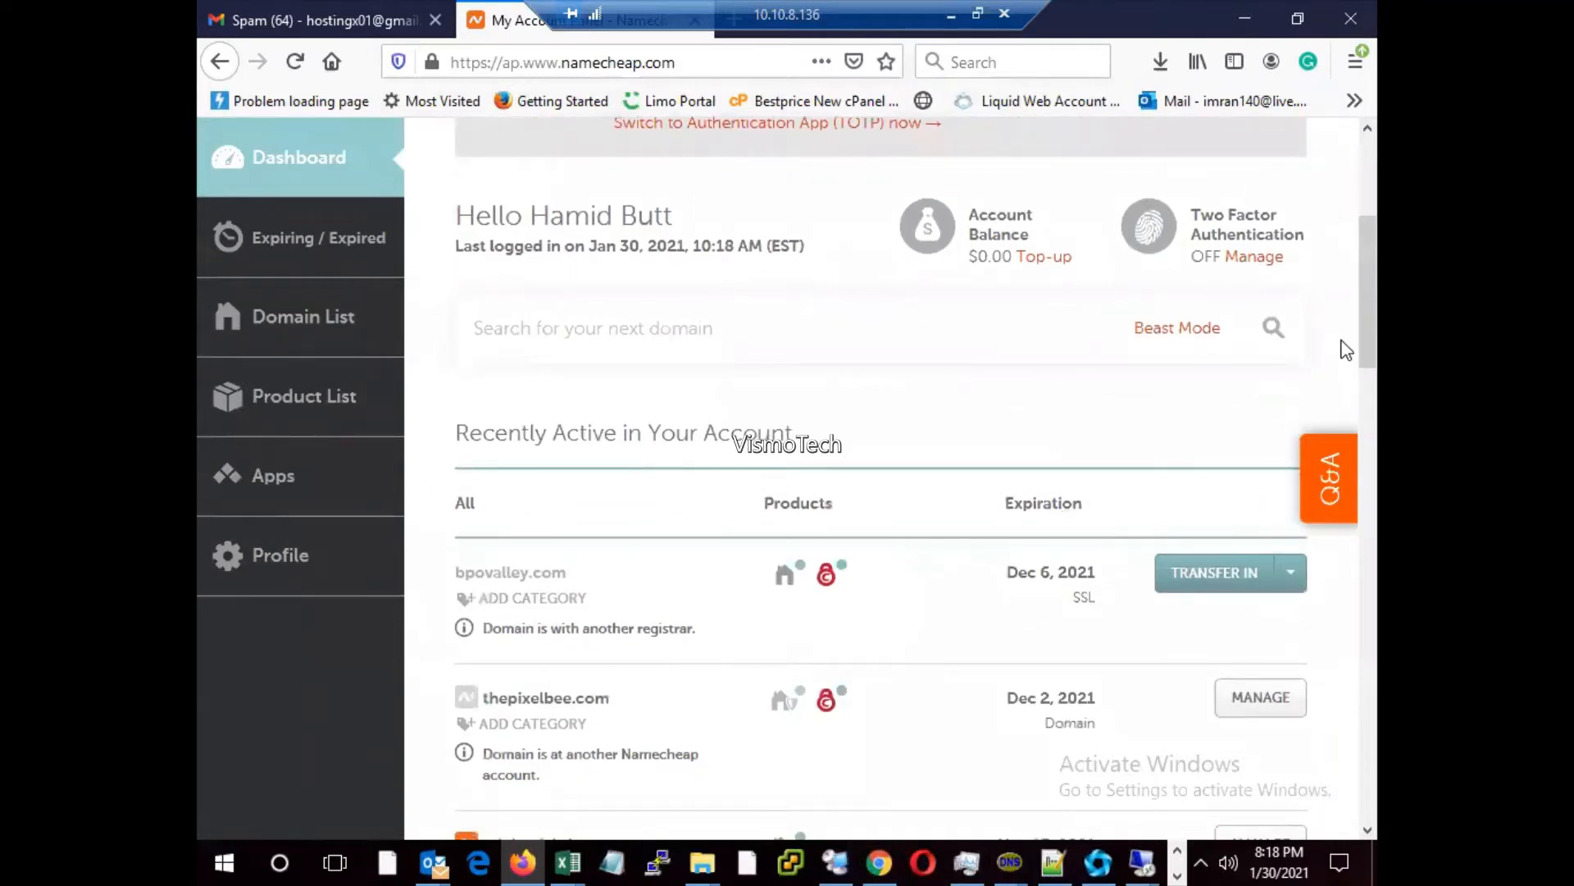
pyautogui.scroll(-1, 1346, 351)
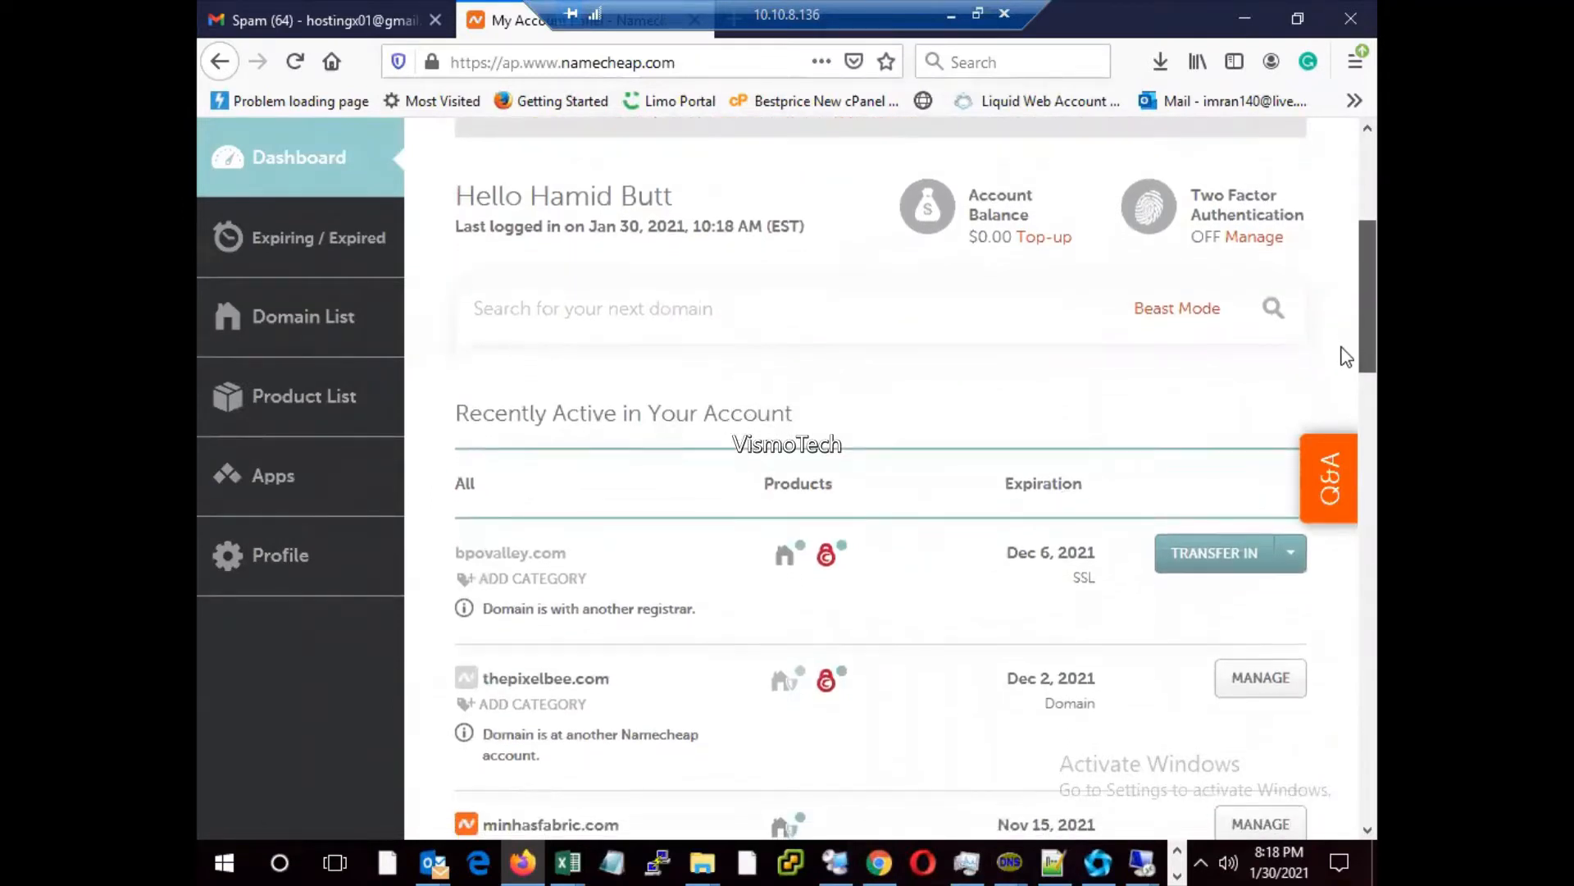
pyautogui.scroll(-3, 1346, 358)
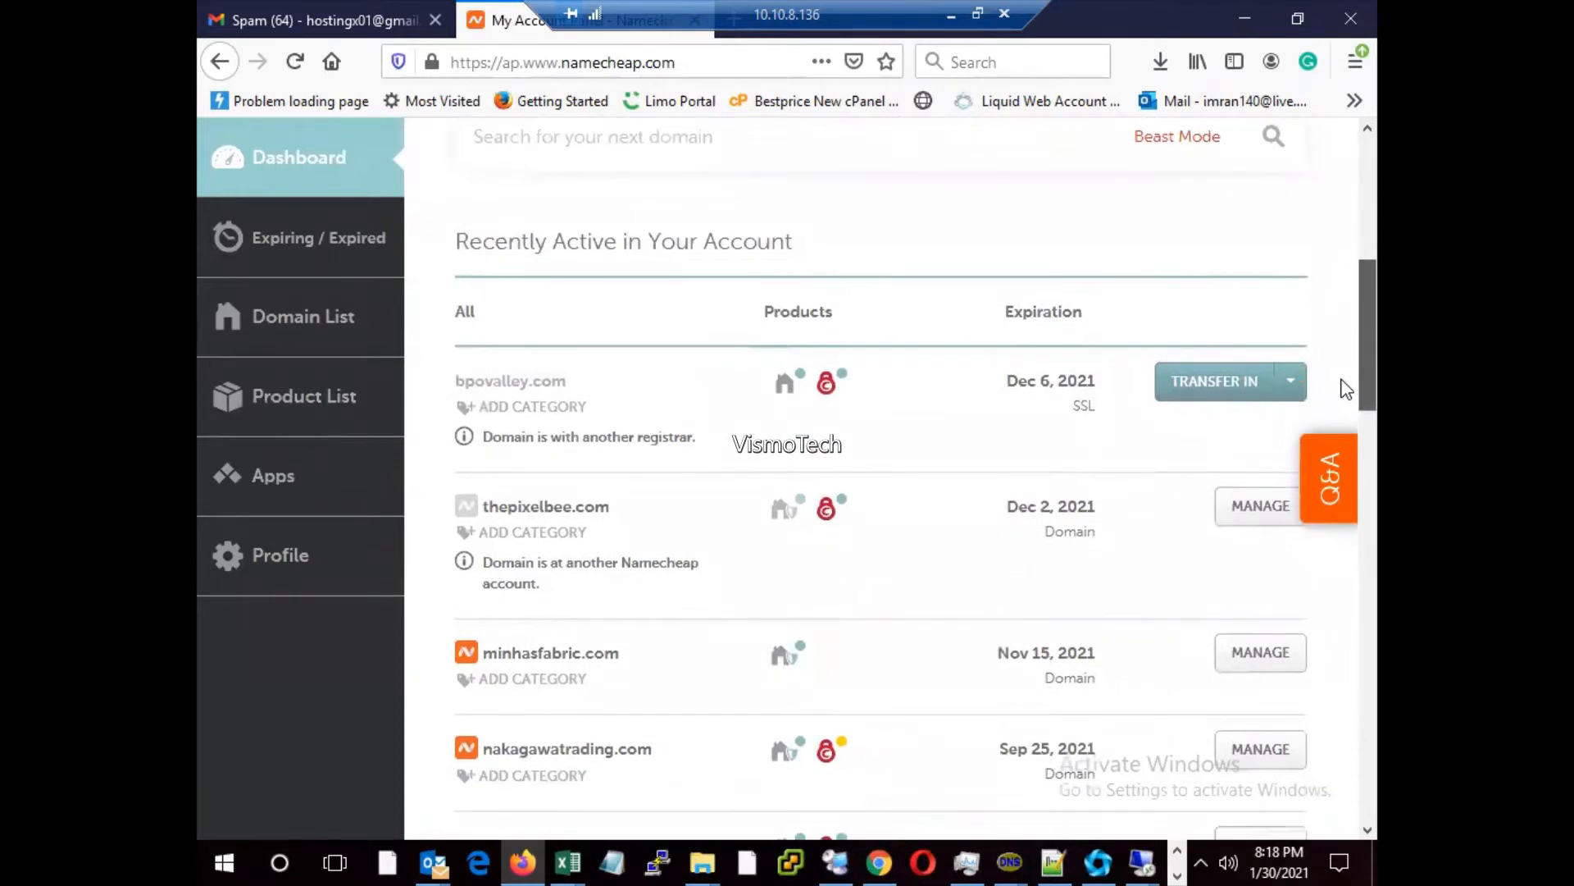
pyautogui.scroll(-3, 1345, 401)
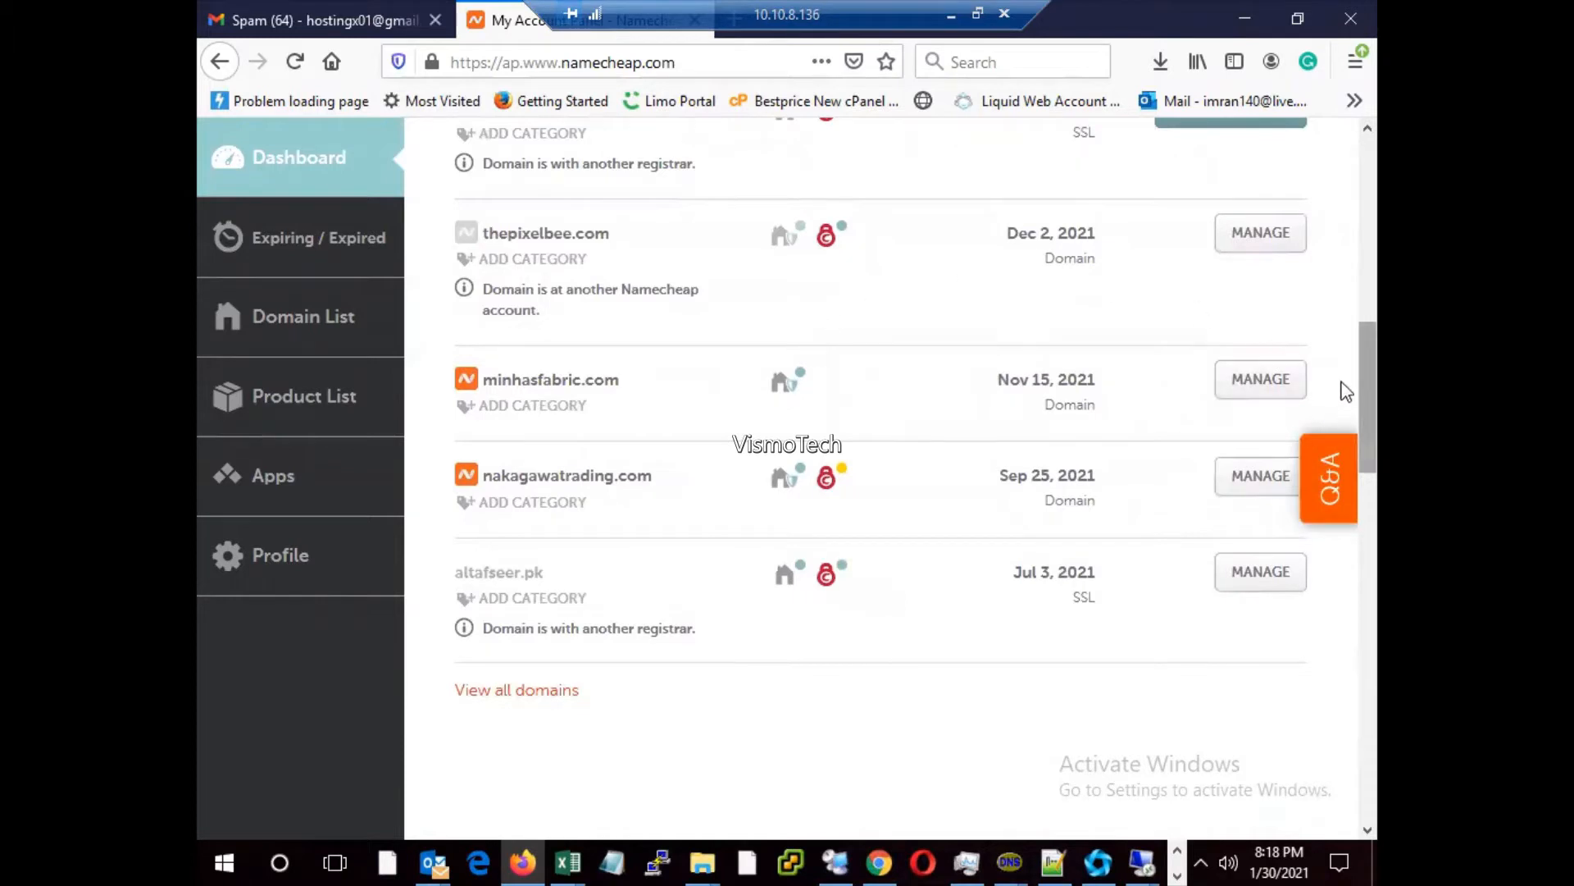
pyautogui.click(565, 695)
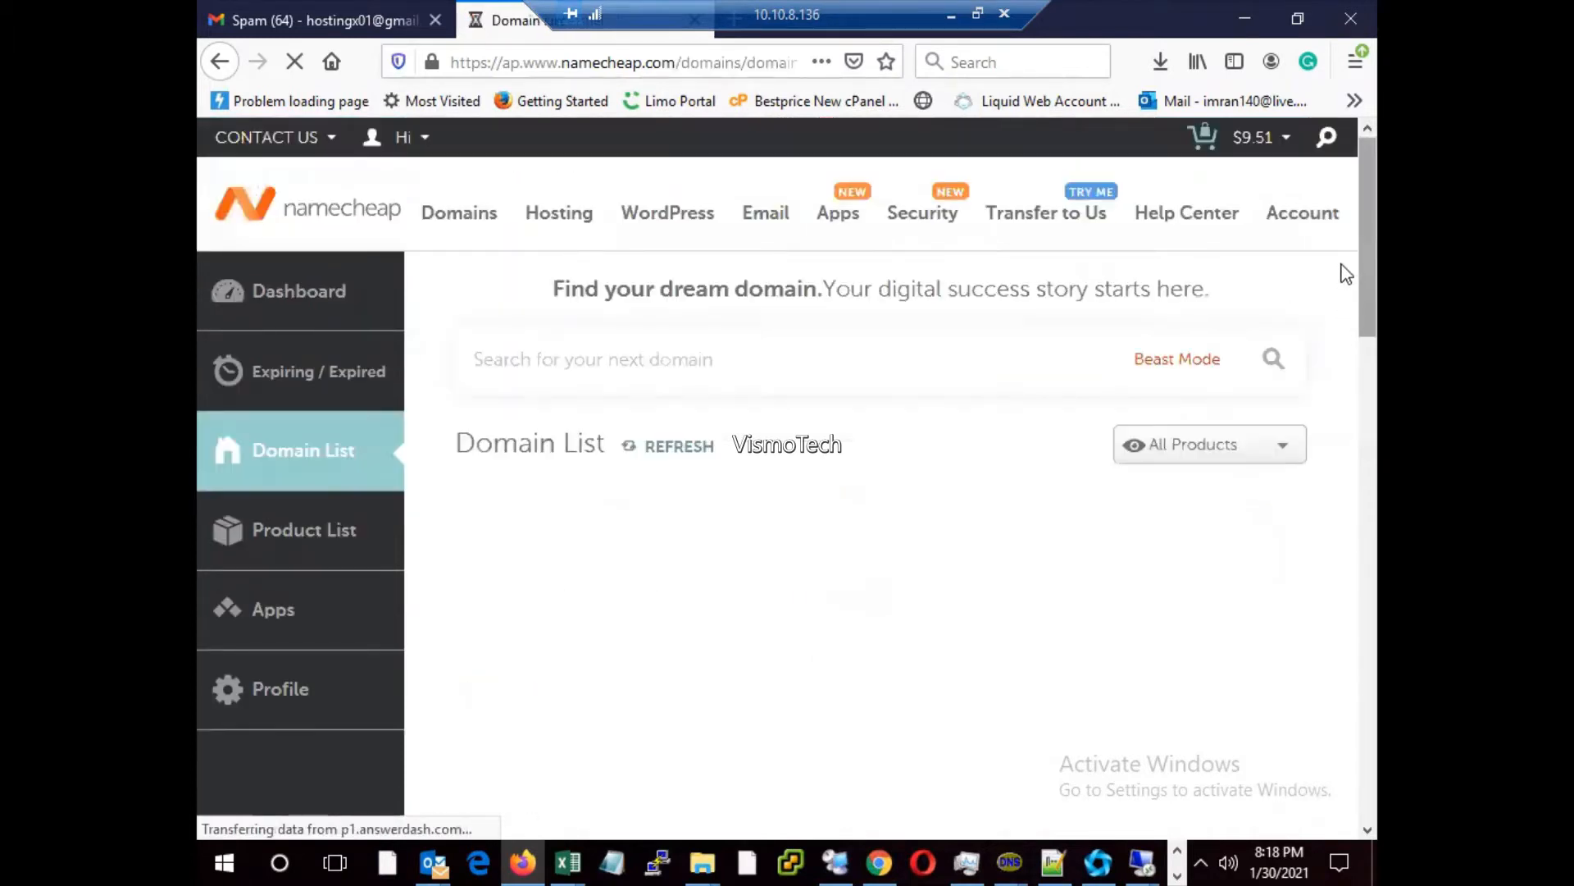
# Step: Find vismotech.com, check its Stellar Plus hosting and PositiveSSL icons, then reload Domain List
pyautogui.scroll(-3, 1344, 317)
pyautogui.scroll(-7, 1345, 386)
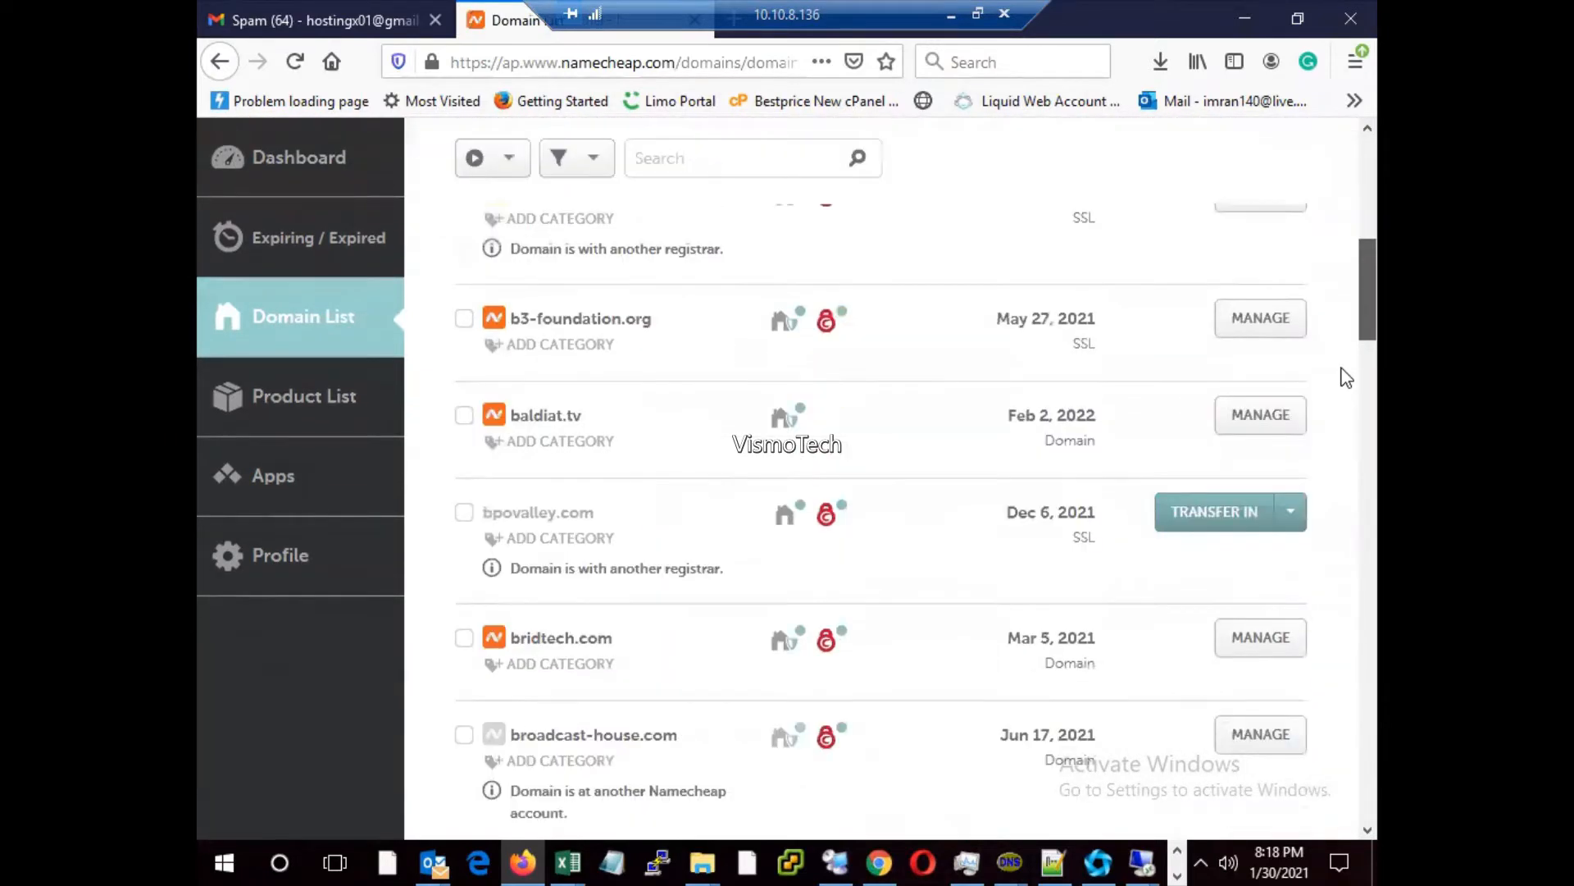
pyautogui.scroll(-6, 1345, 417)
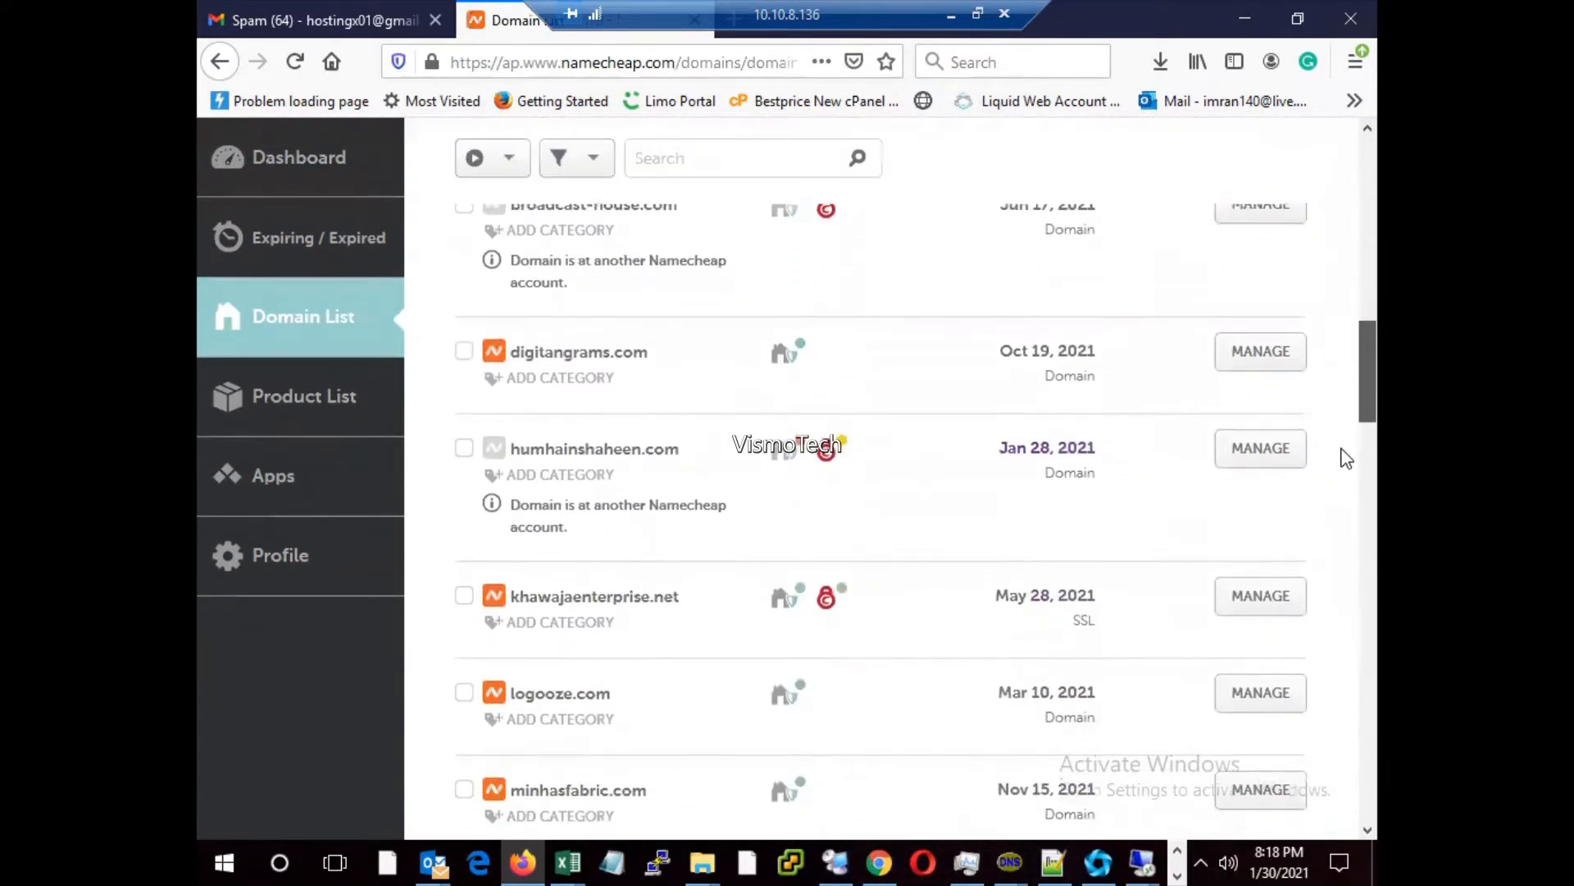
pyautogui.scroll(-5, 1346, 509)
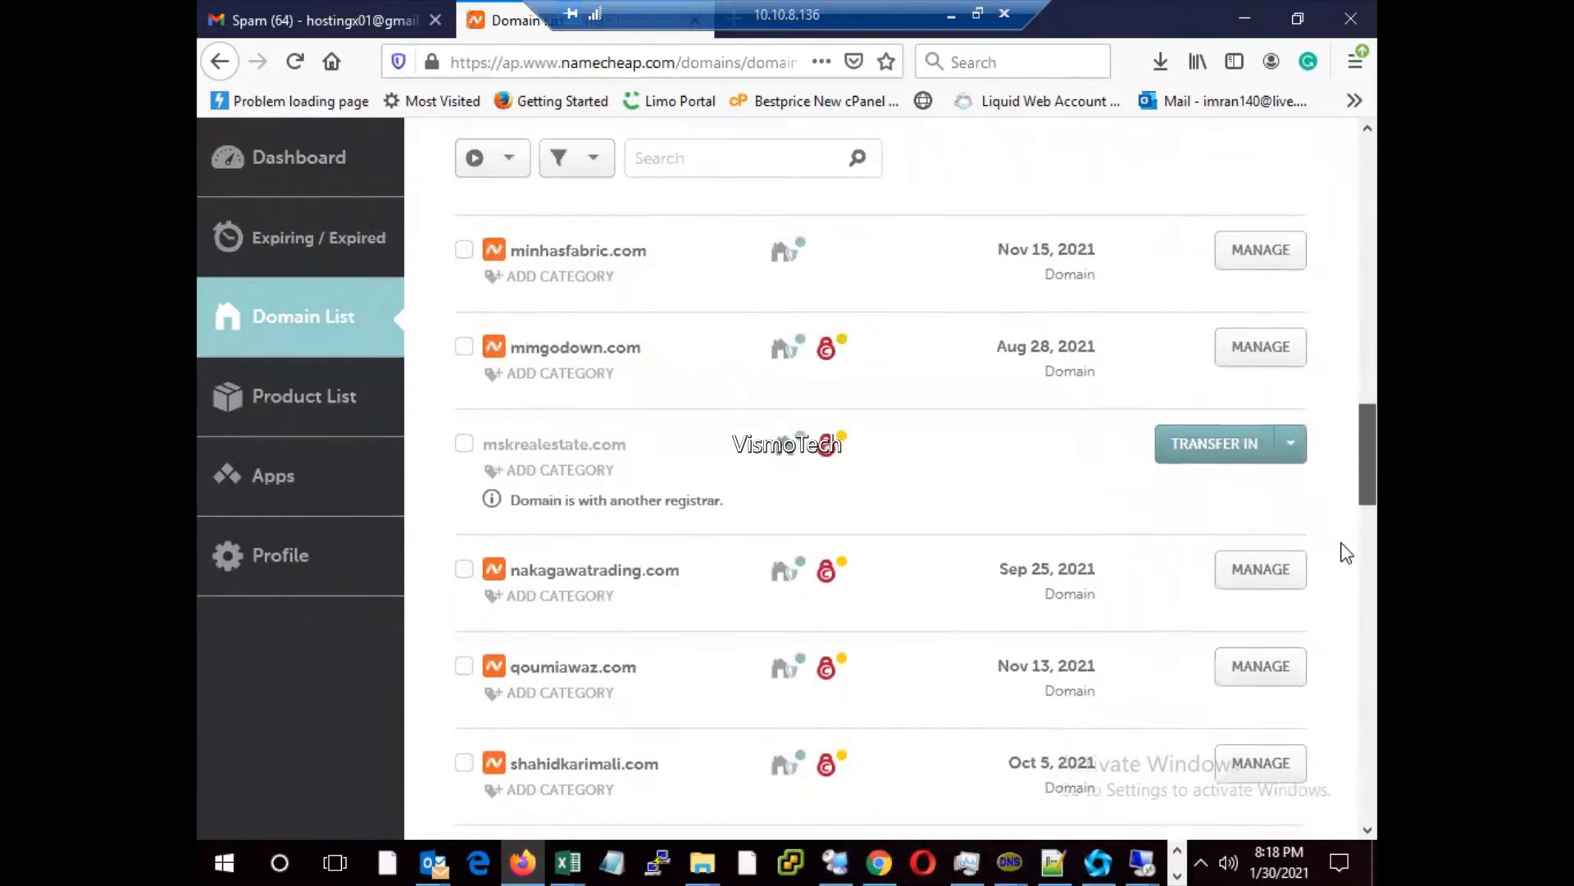
pyautogui.moveTo(826, 484)
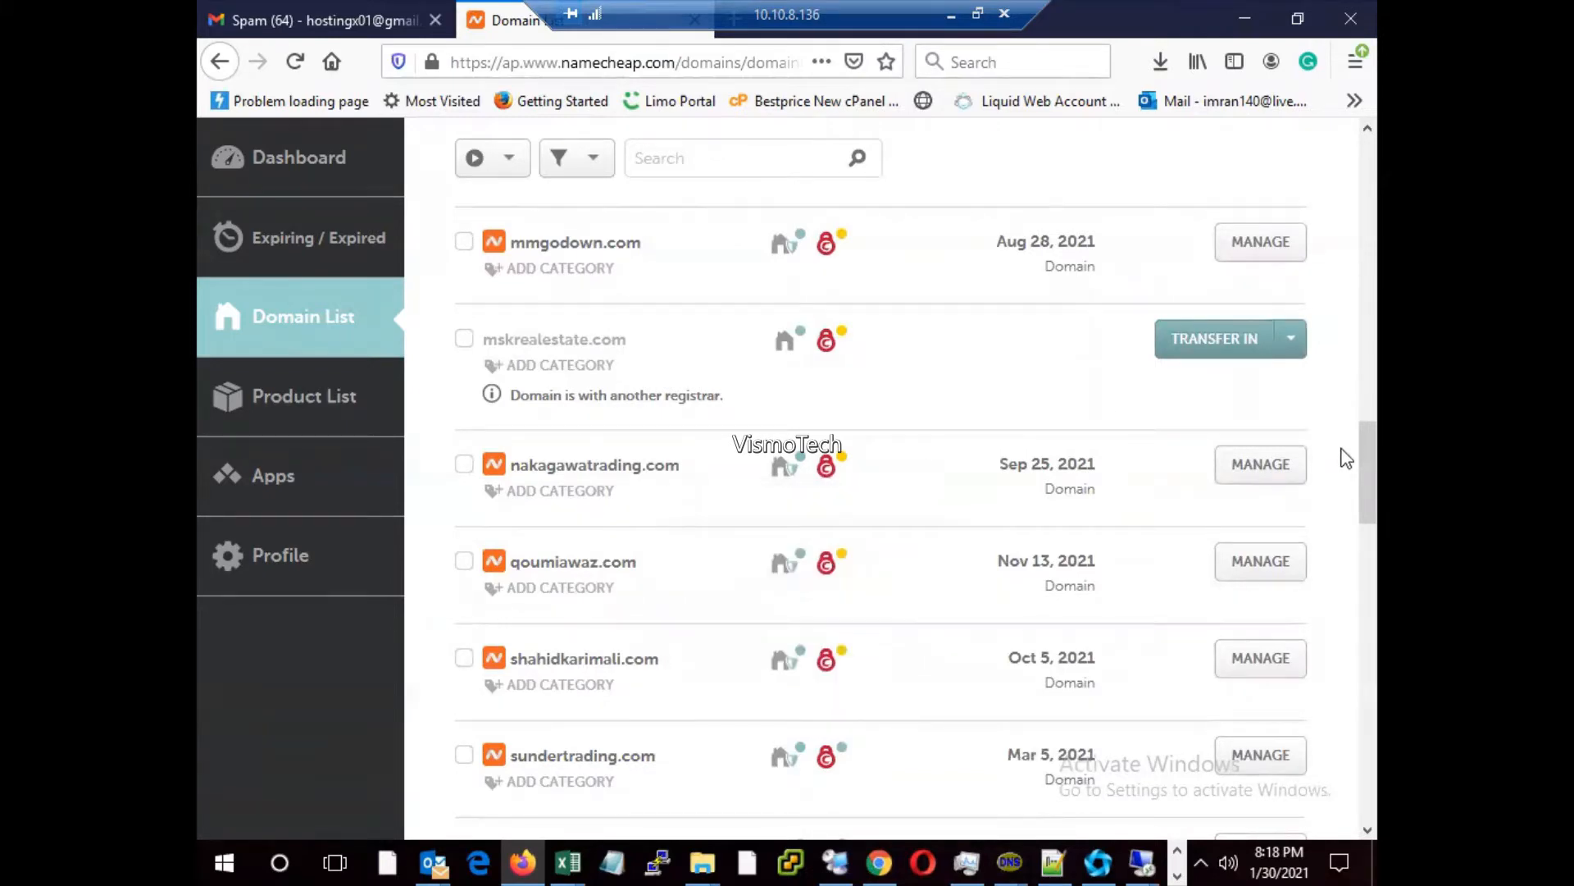
pyautogui.scroll(-5, 1346, 492)
pyautogui.scroll(-1, 1346, 545)
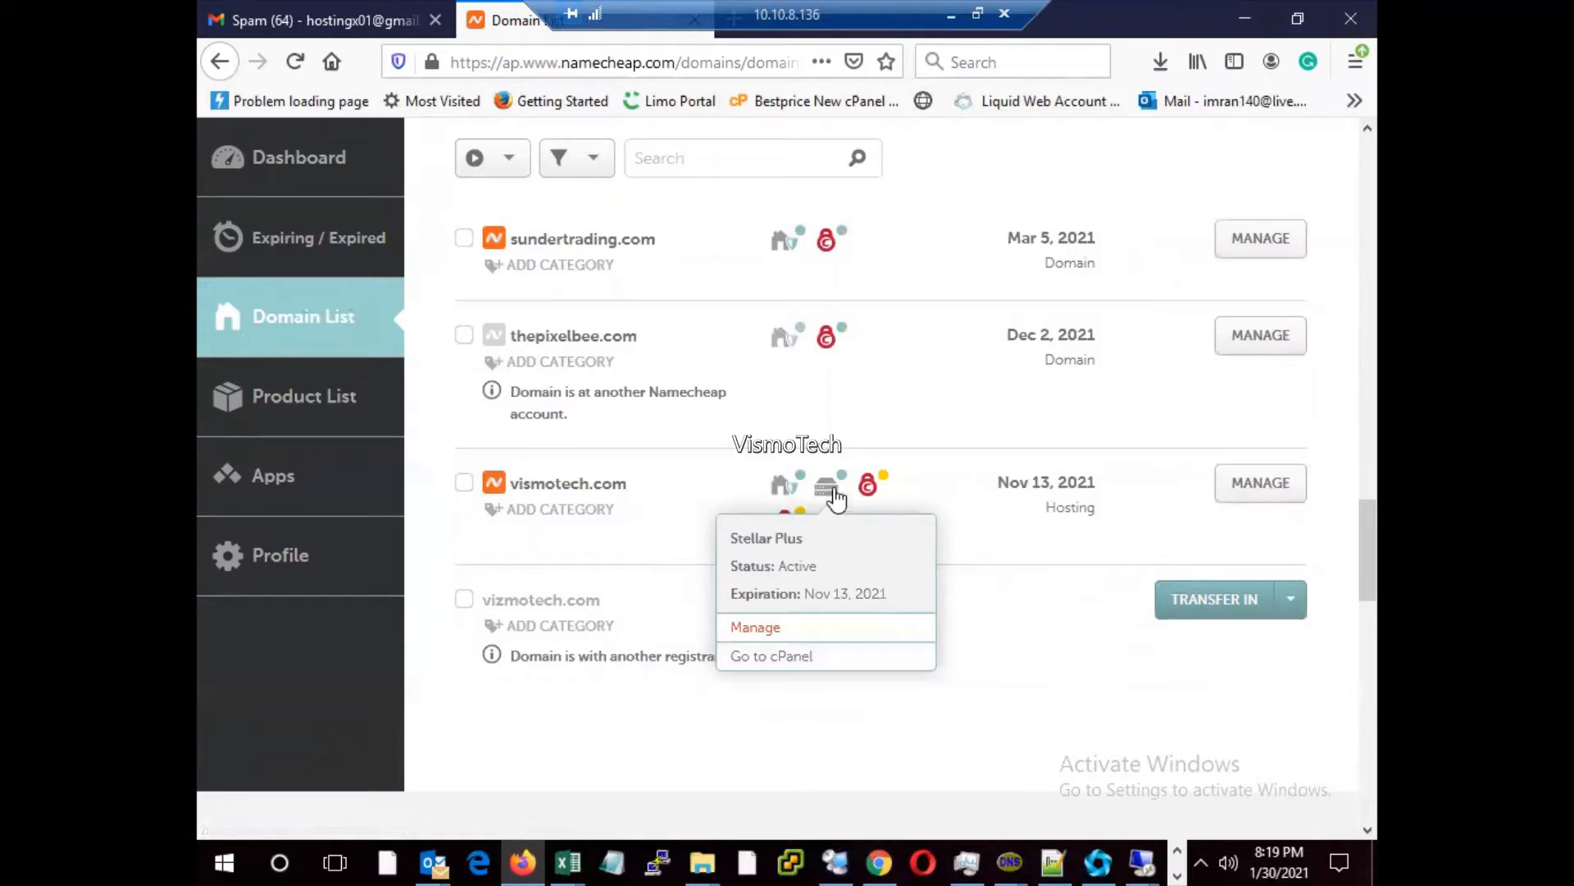
pyautogui.moveTo(881, 497)
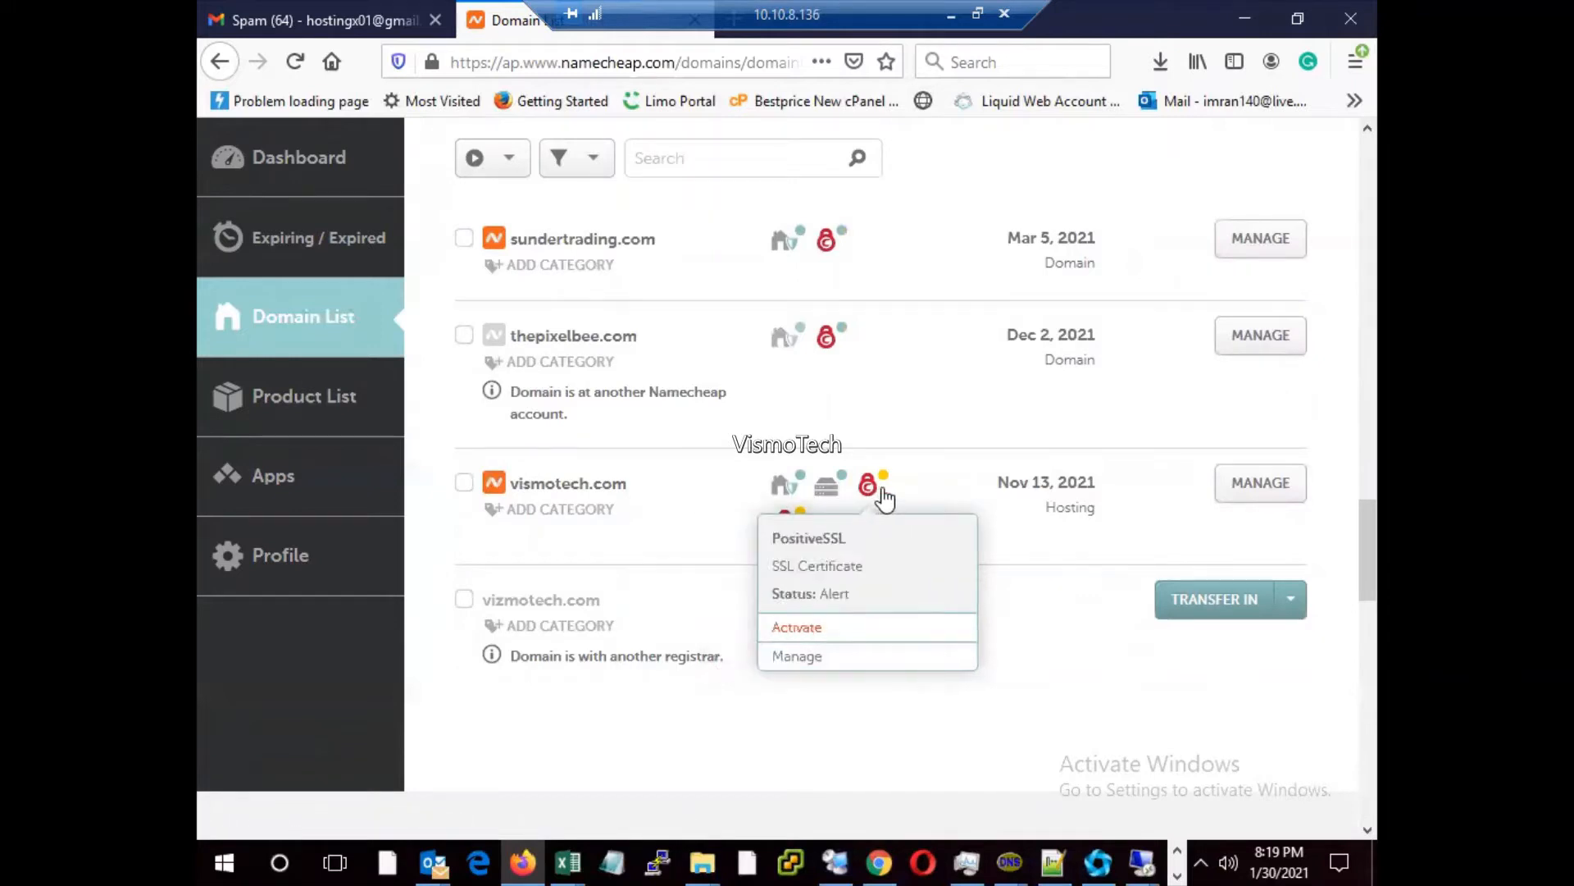
pyautogui.click(293, 333)
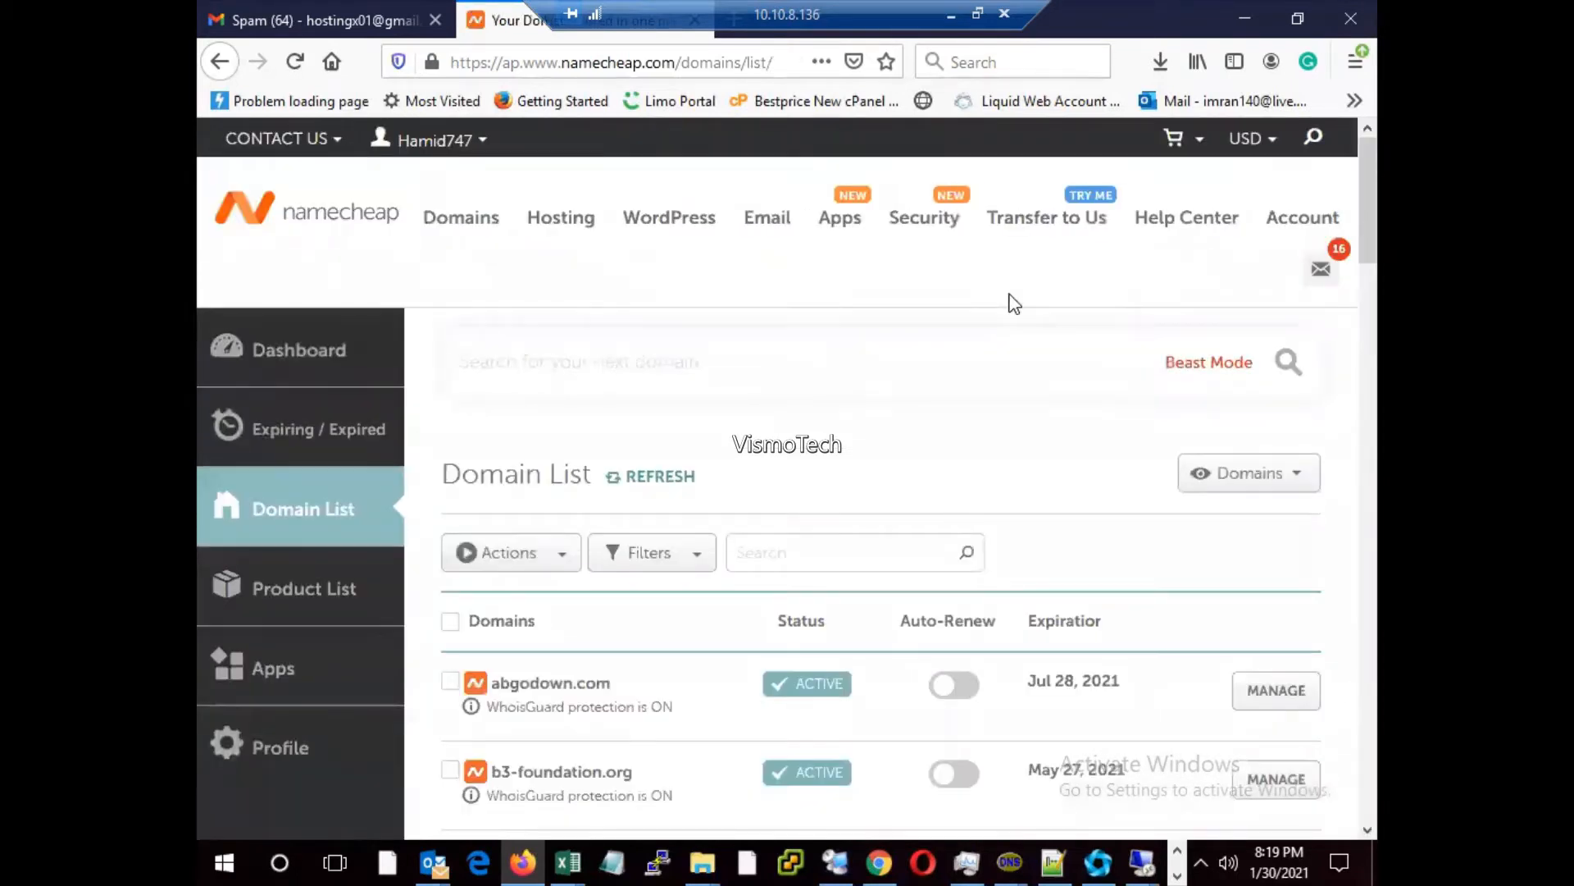
pyautogui.scroll(-2, 1347, 270)
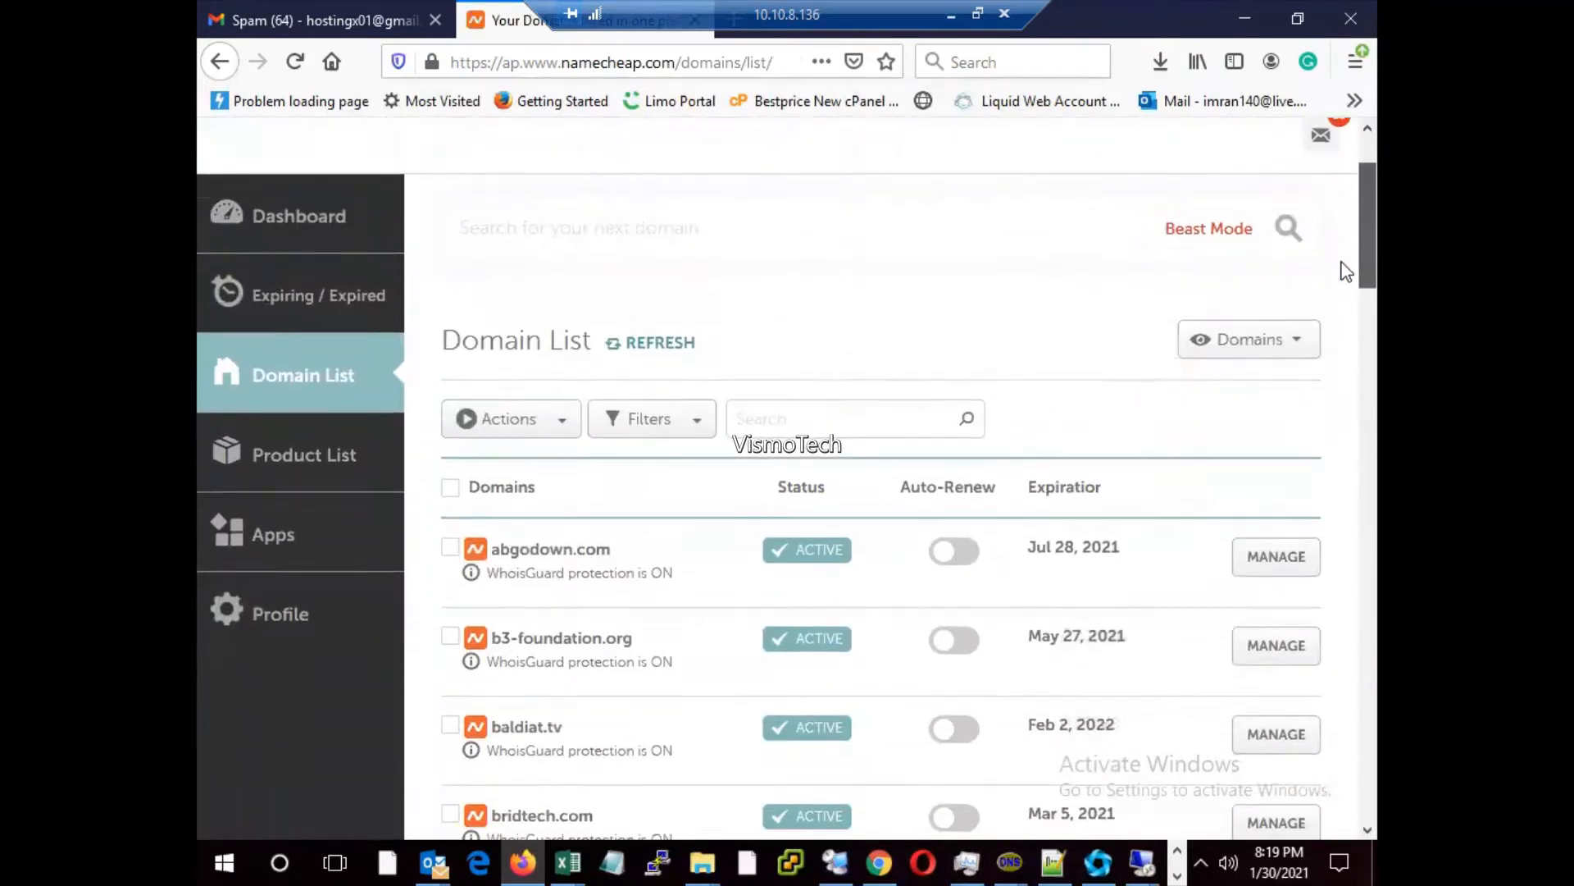
pyautogui.scroll(-1, 1347, 275)
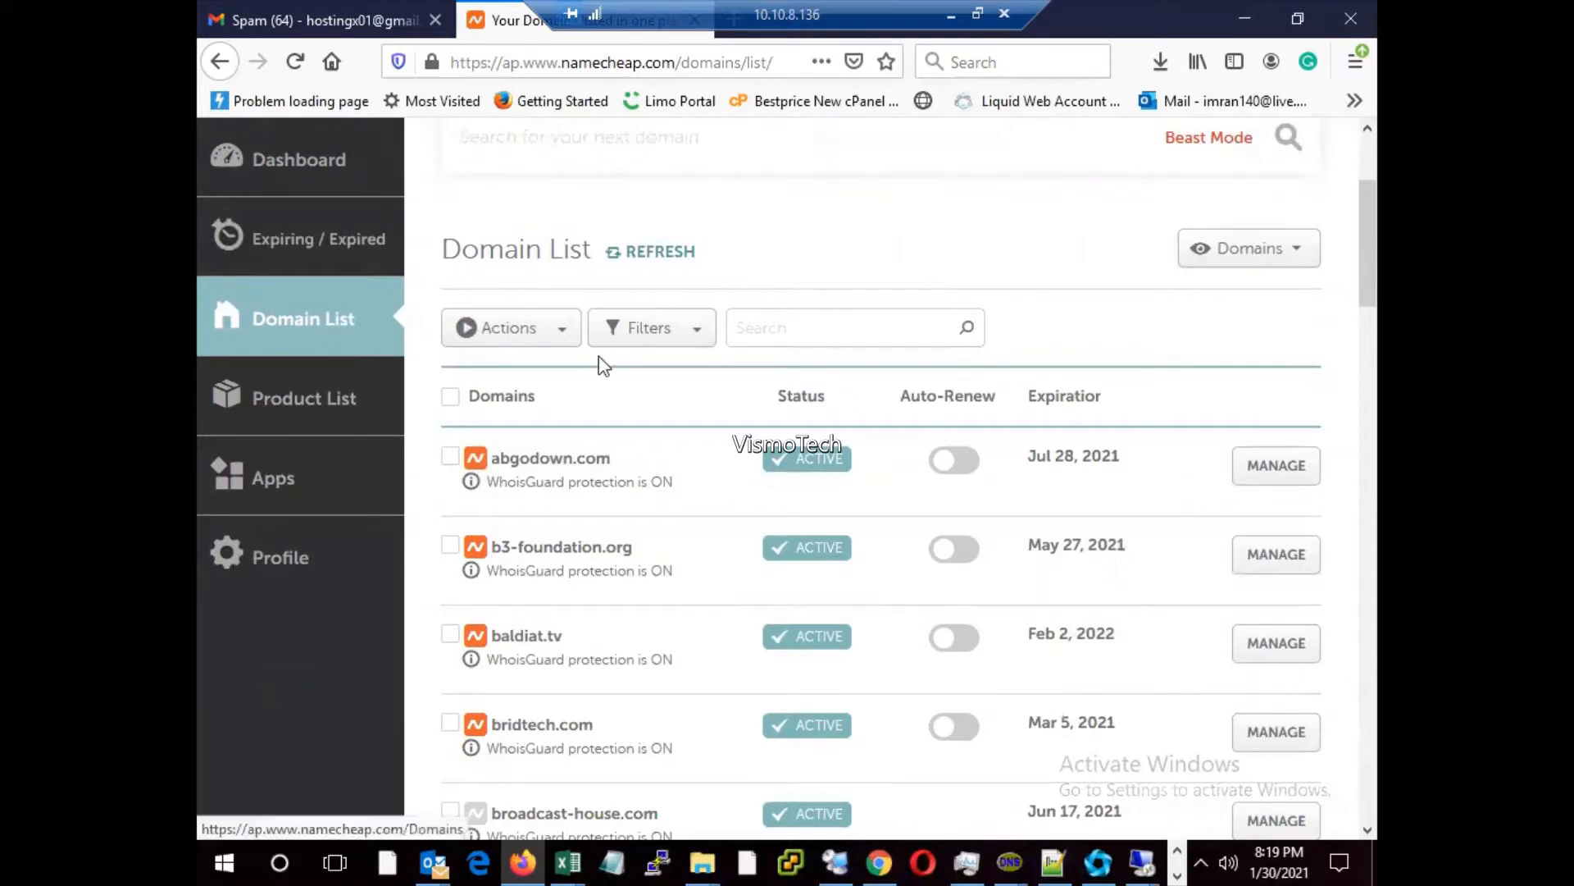
# Step: Filter the Domain List by 'vism' and copy the vismotech.com domain name
pyautogui.click(753, 331)
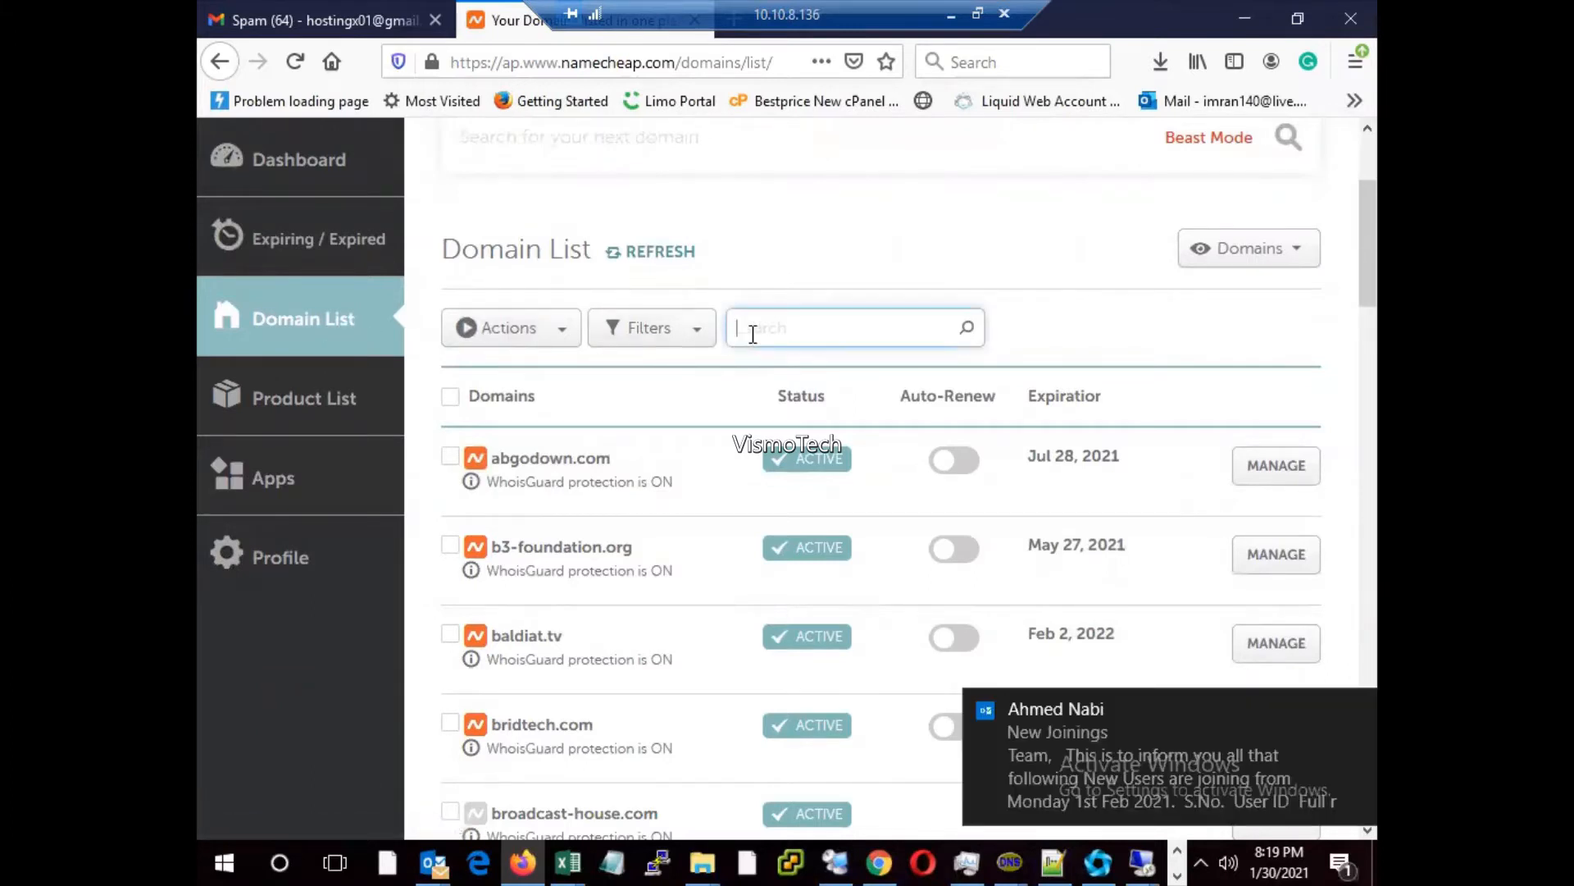
pyautogui.write('vism')
pyautogui.write('otech')
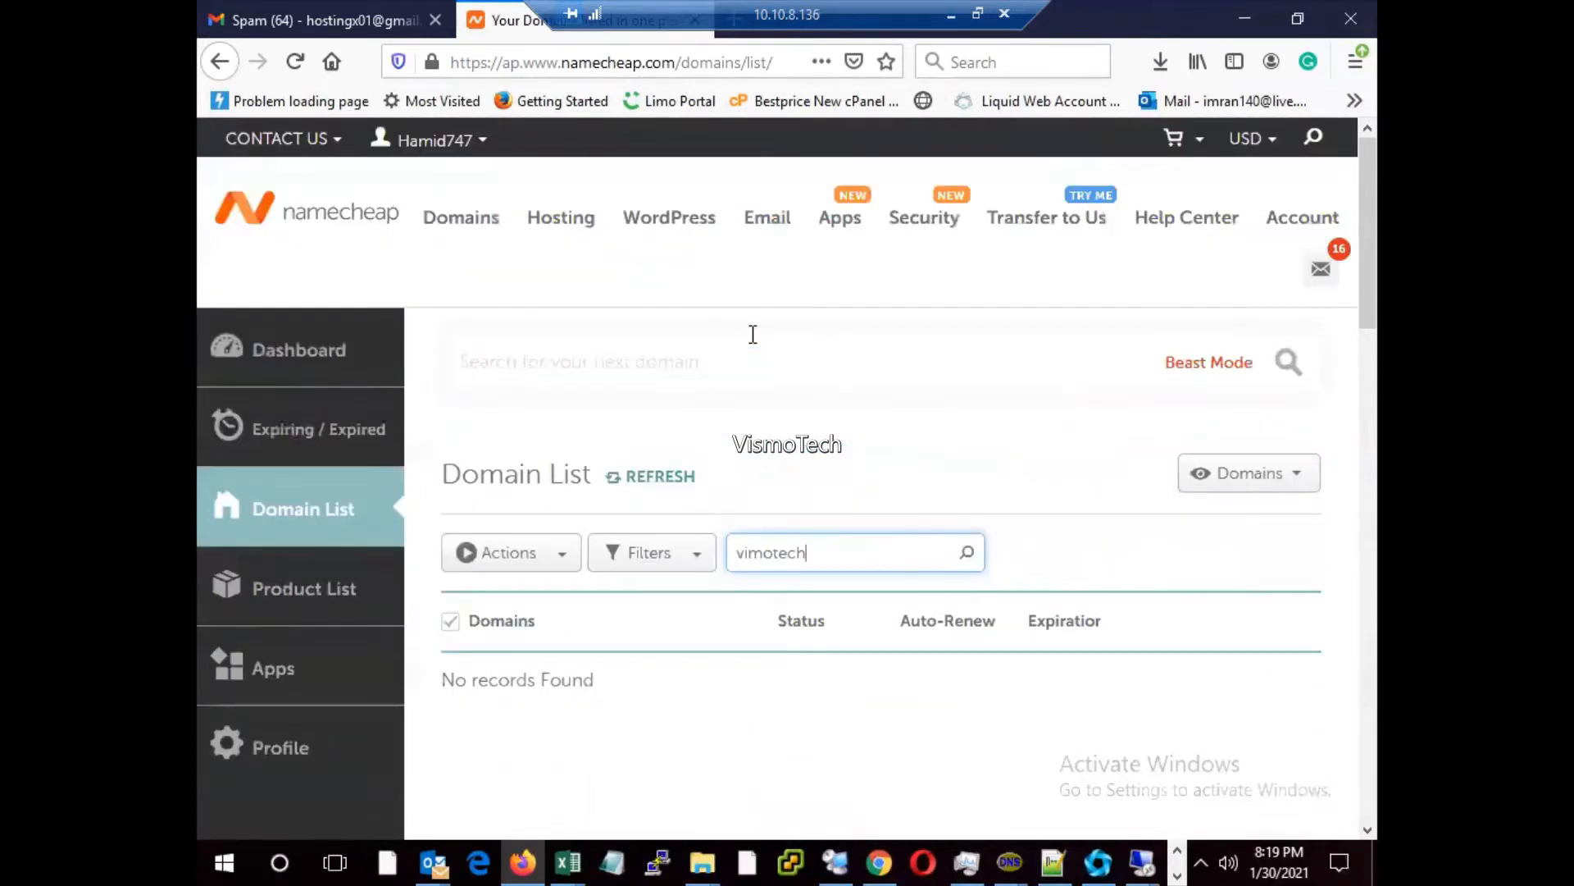
pyautogui.press('BackSpace')
pyautogui.press('BackSpace')
pyautogui.press('BackSpace')
pyautogui.press('BackSpace')
pyautogui.press('BackSpace')
pyautogui.press('BackSpace')
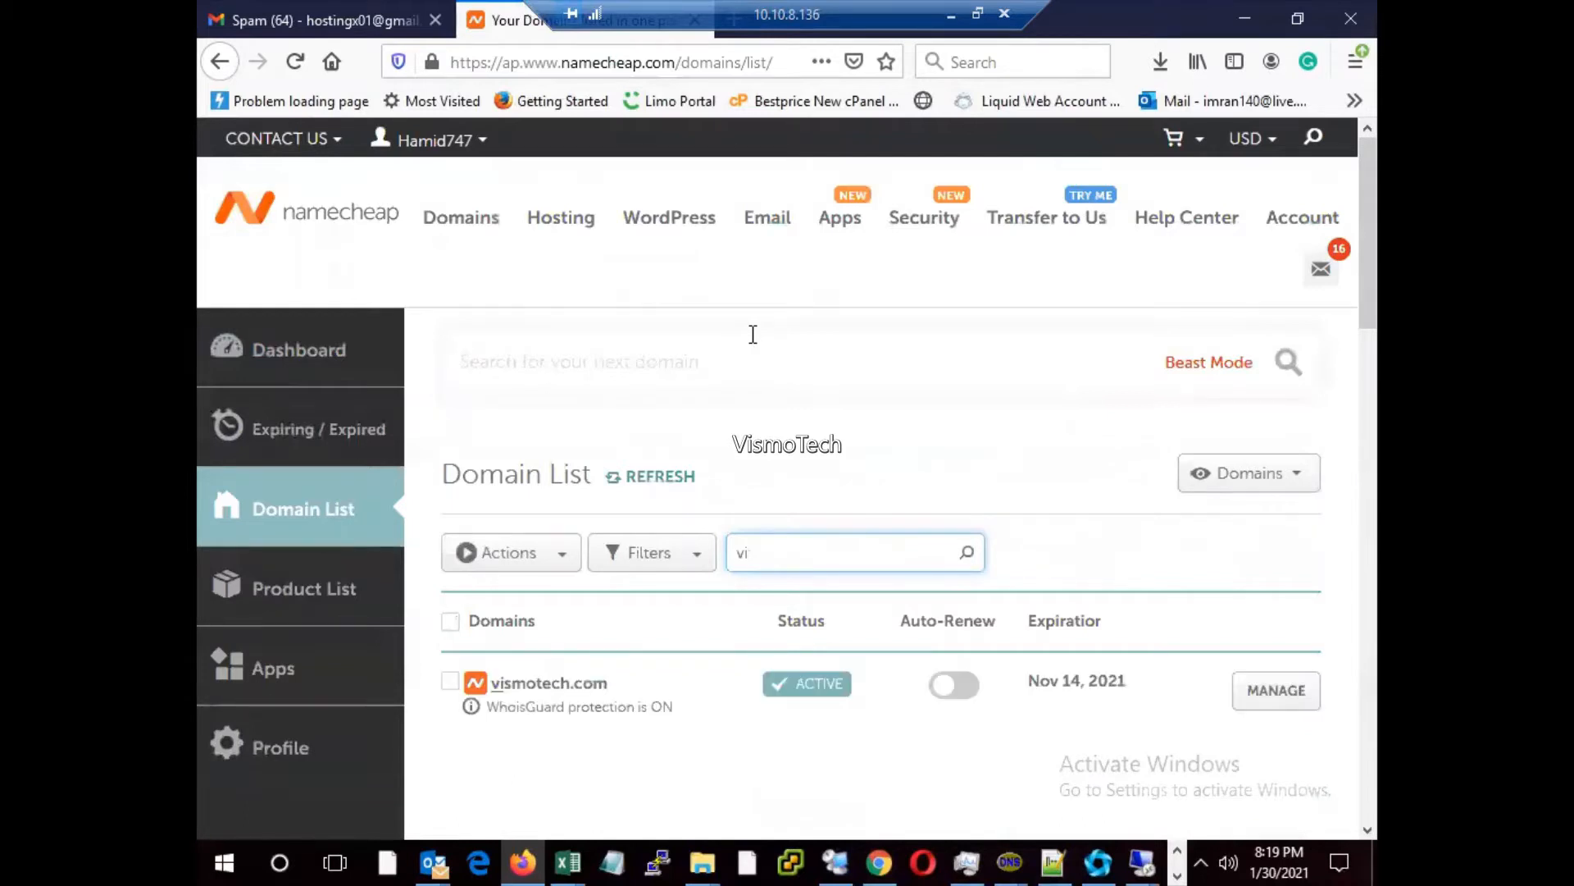
pyautogui.write('sm')
pyautogui.click(620, 692)
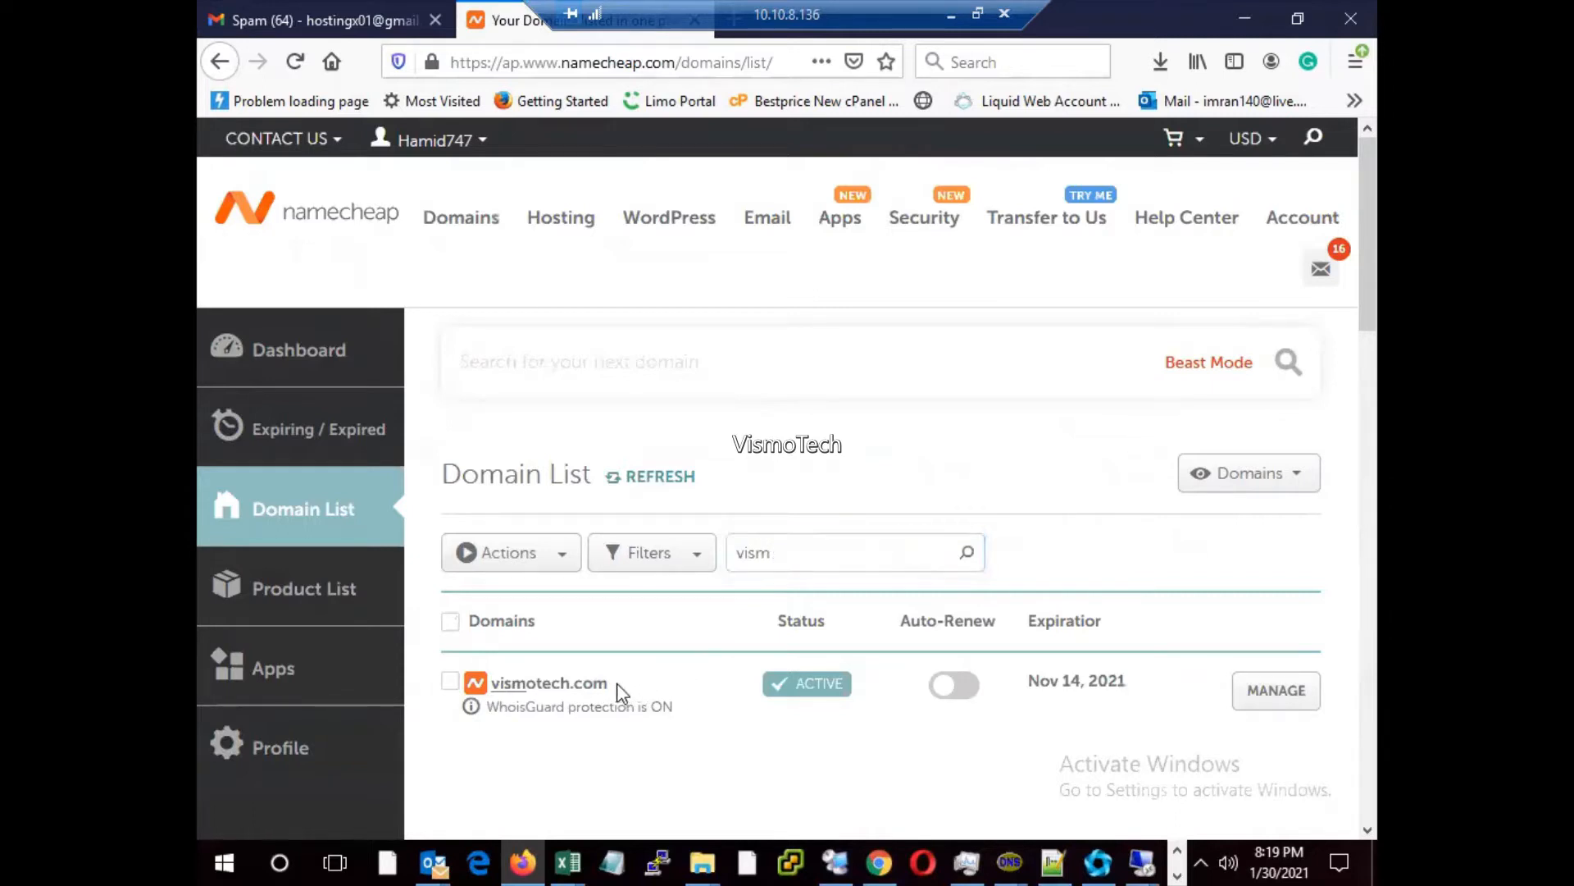
pyautogui.moveTo(621, 693); pyautogui.dragTo(490, 701)
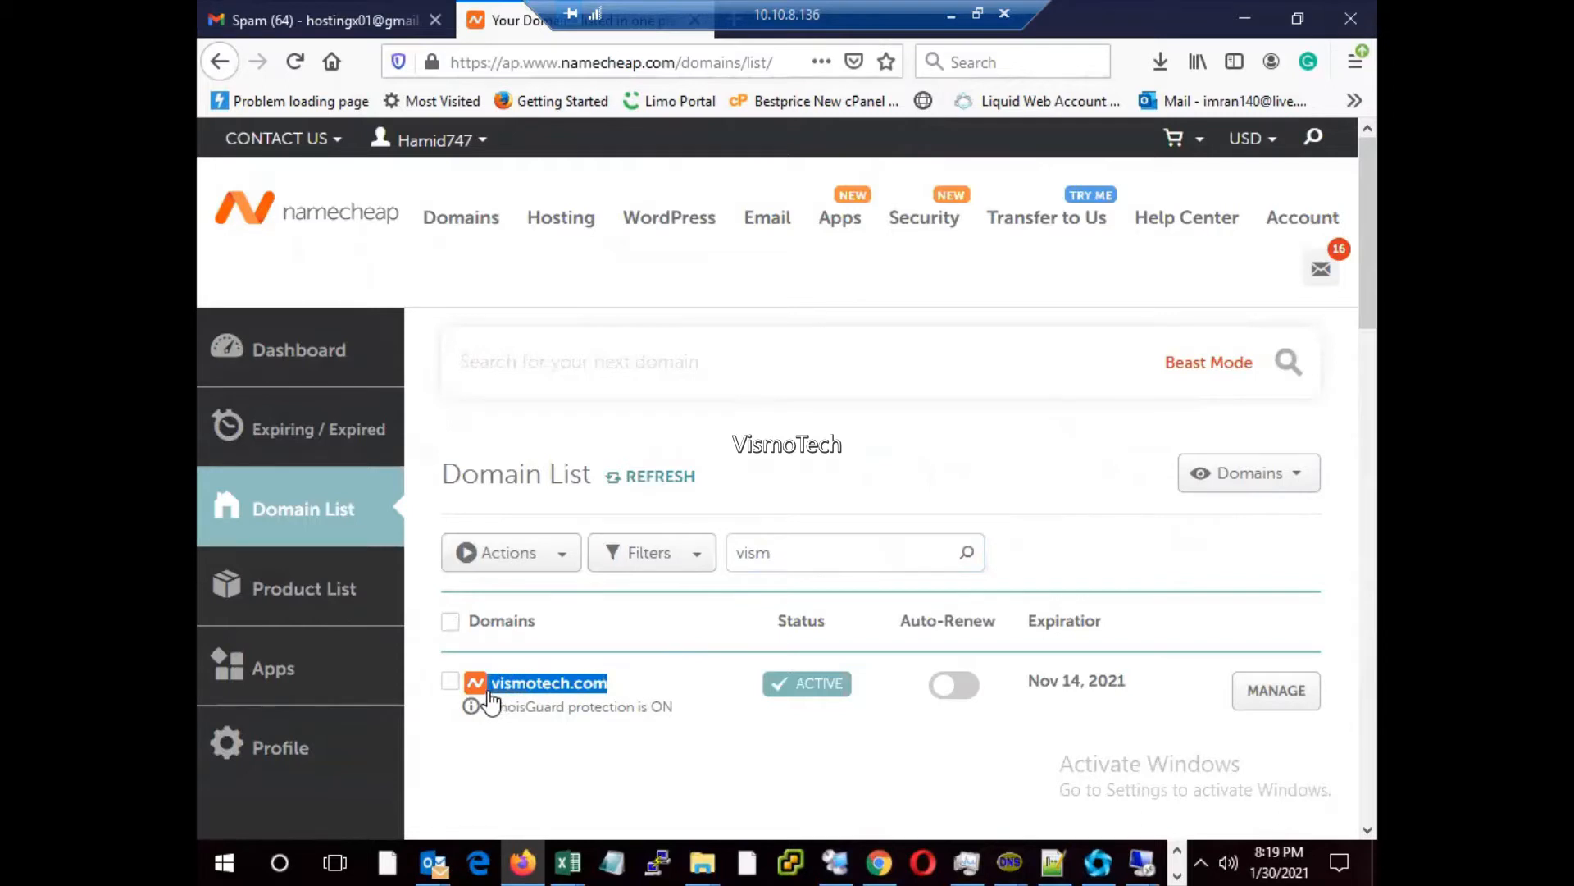
pyautogui.hotkey('ctrl', 'c')
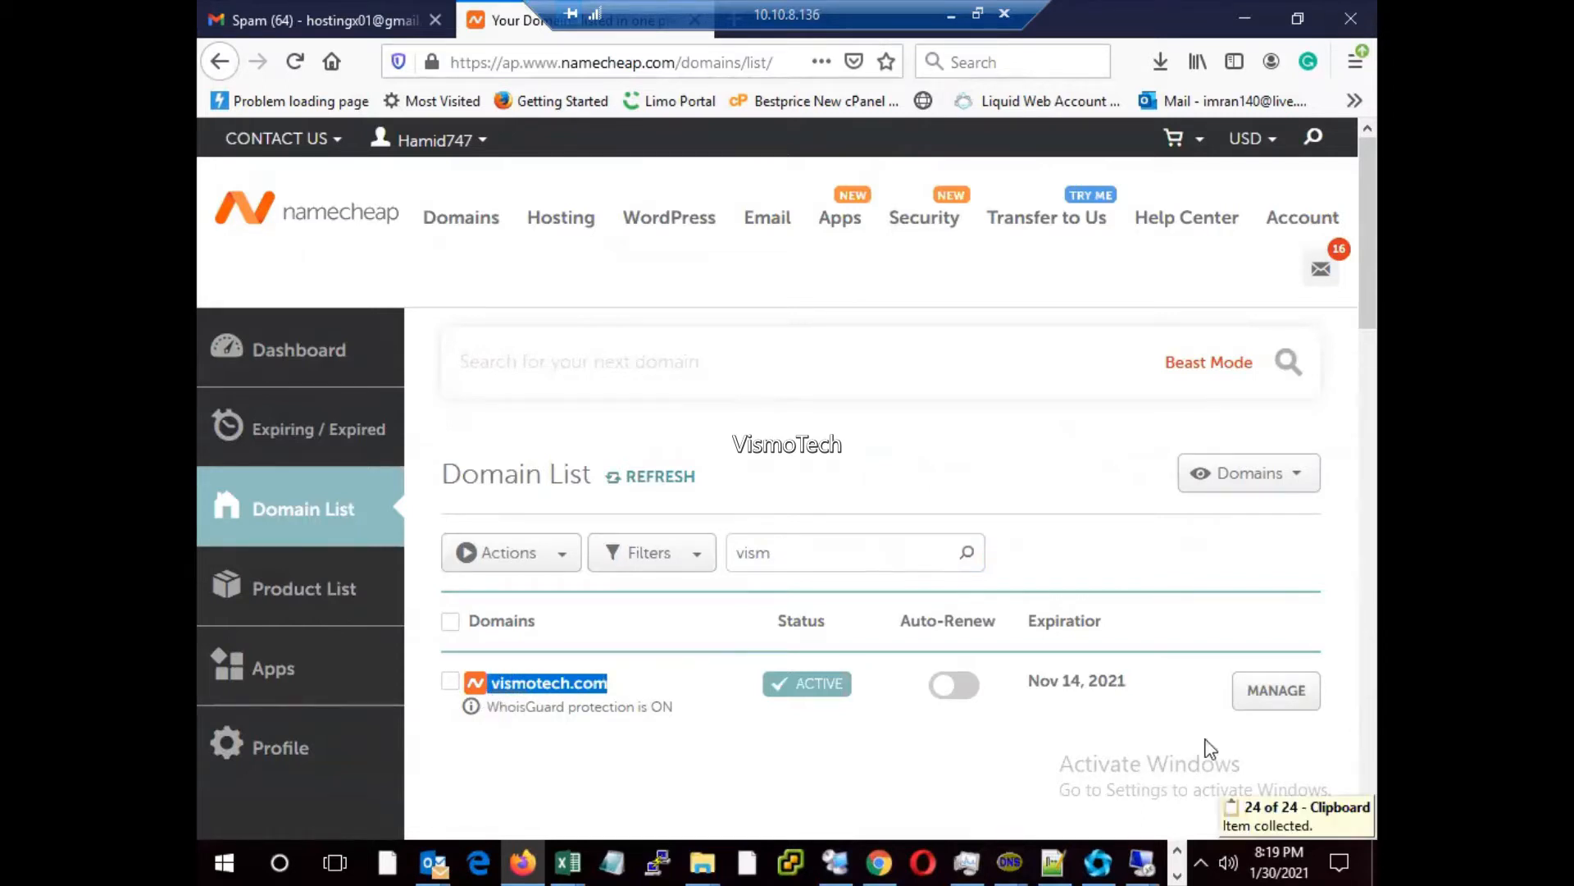
# Step: Open the vismotech.com domain management page
pyautogui.click(1276, 691)
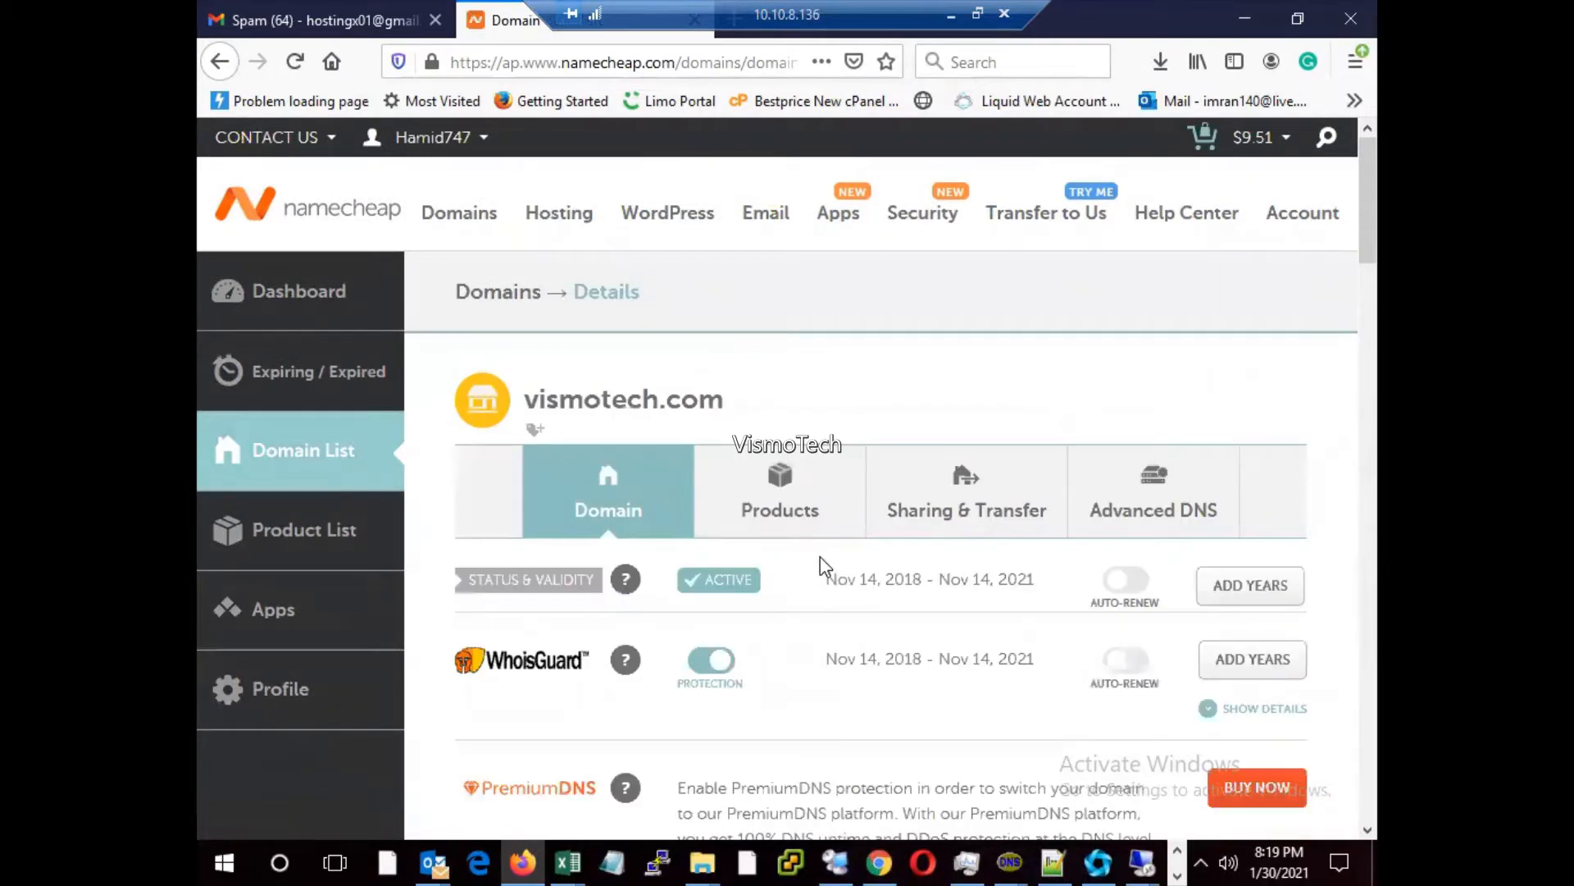
pyautogui.scroll(-5, 1346, 368)
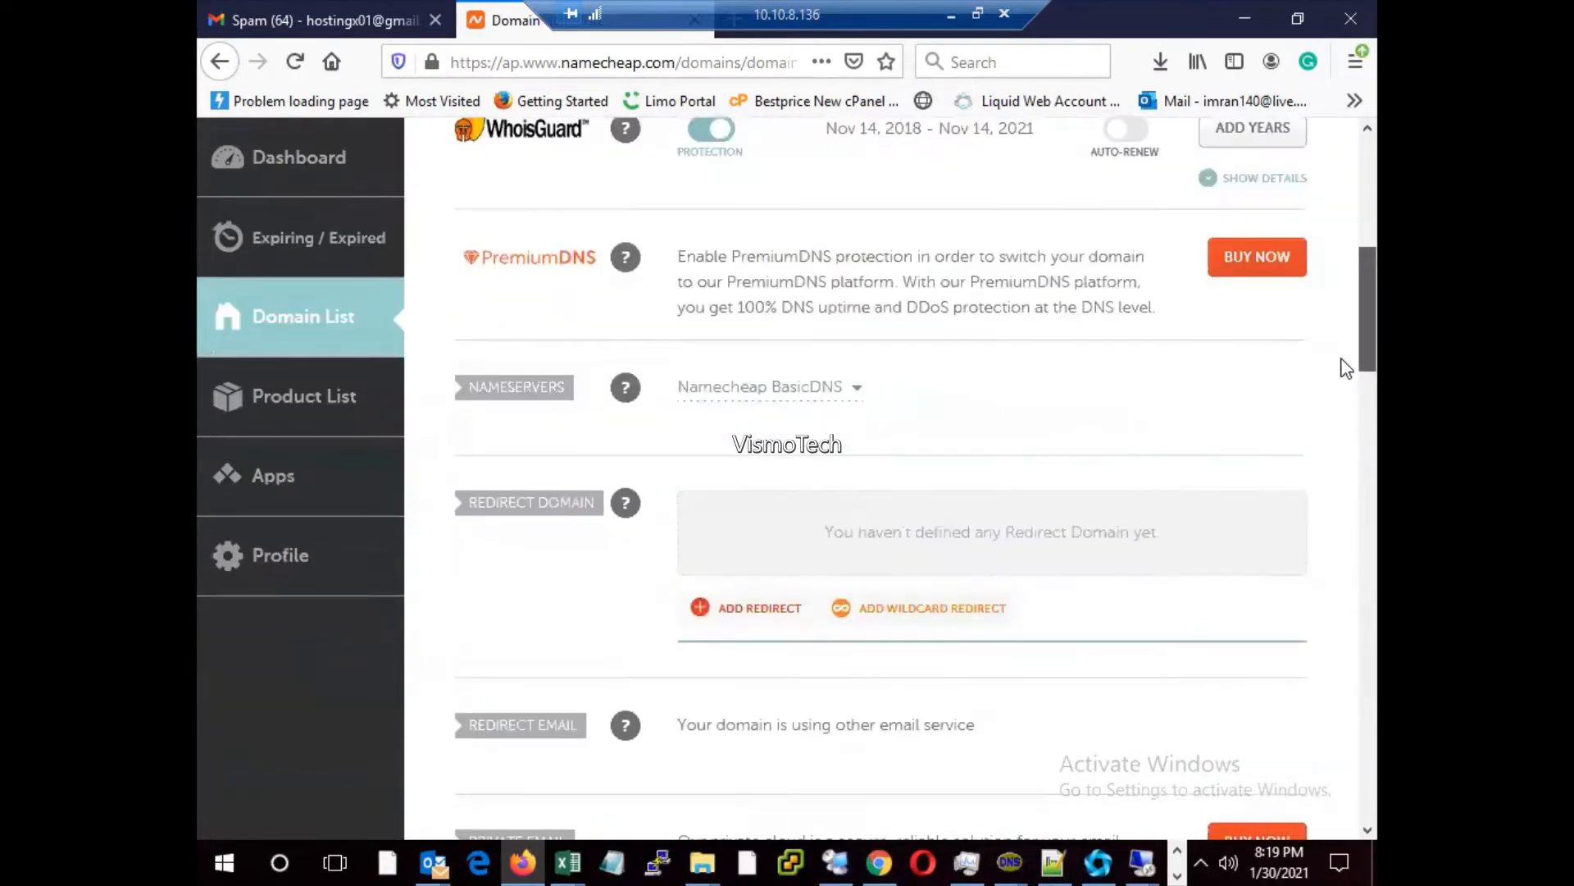
pyautogui.scroll(3, 1345, 369)
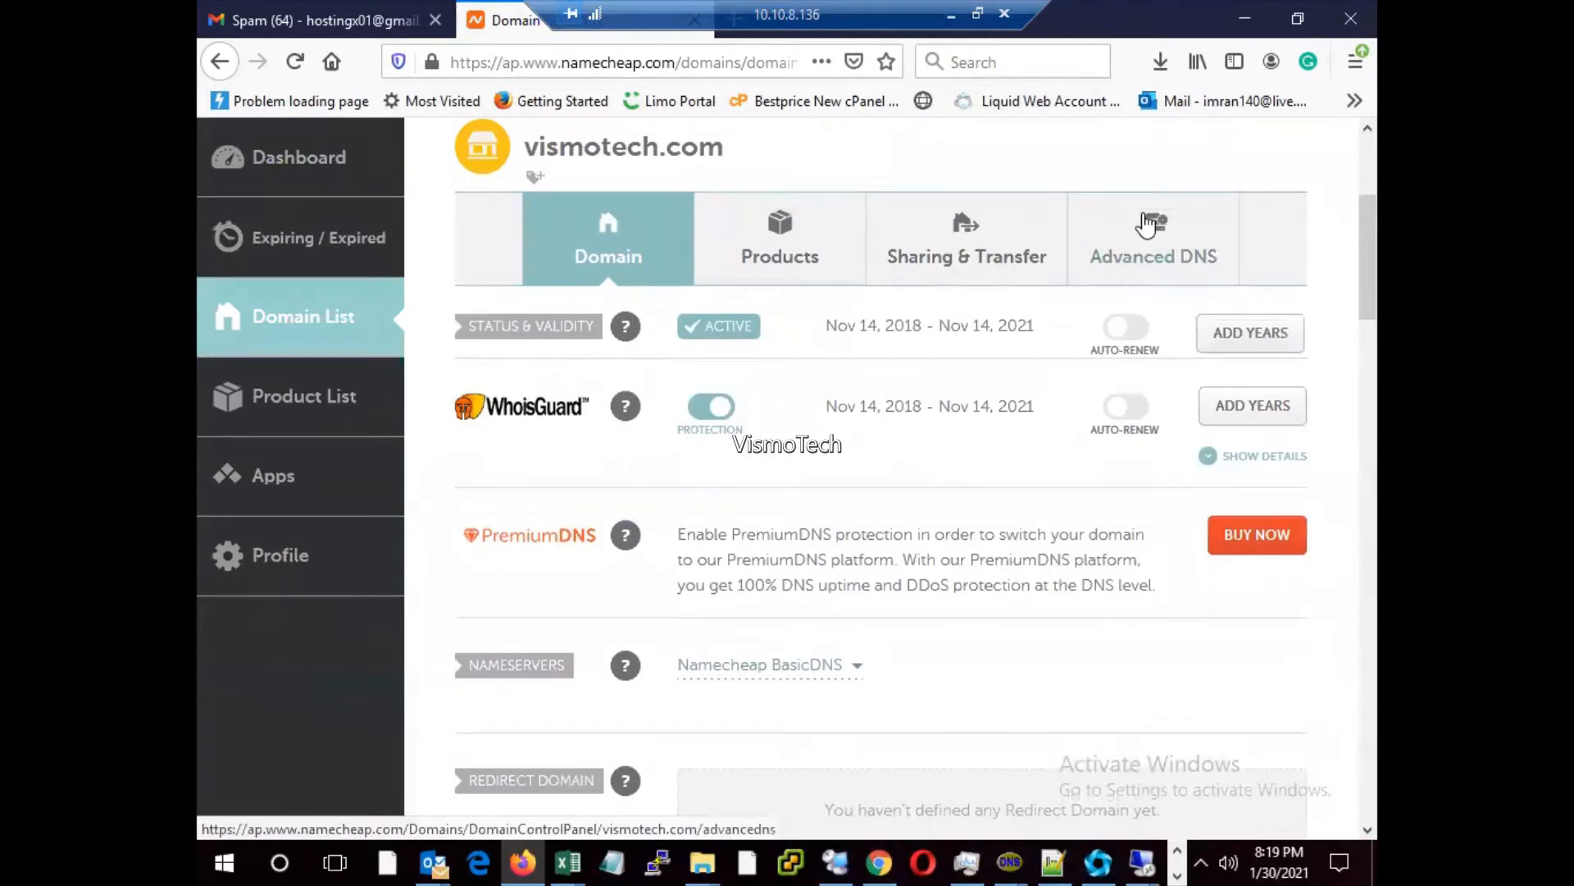
# Step: Review vismotech.com's Advanced DNS records: A records for @, mail and www at 192.64.118.122
pyautogui.click(1148, 224)
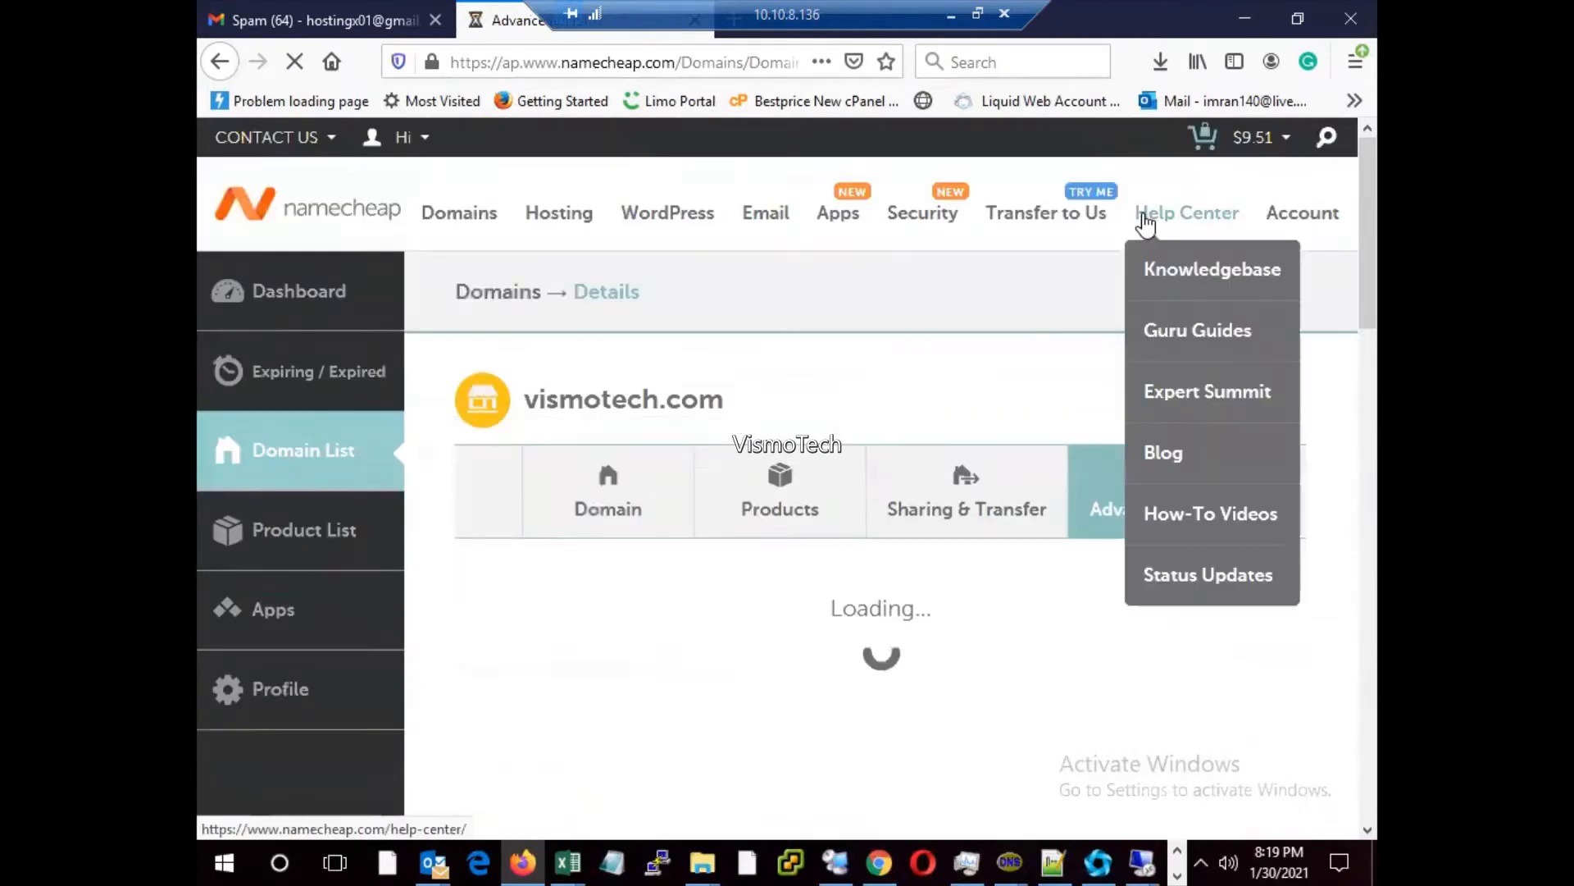
pyautogui.moveTo(1345, 221)
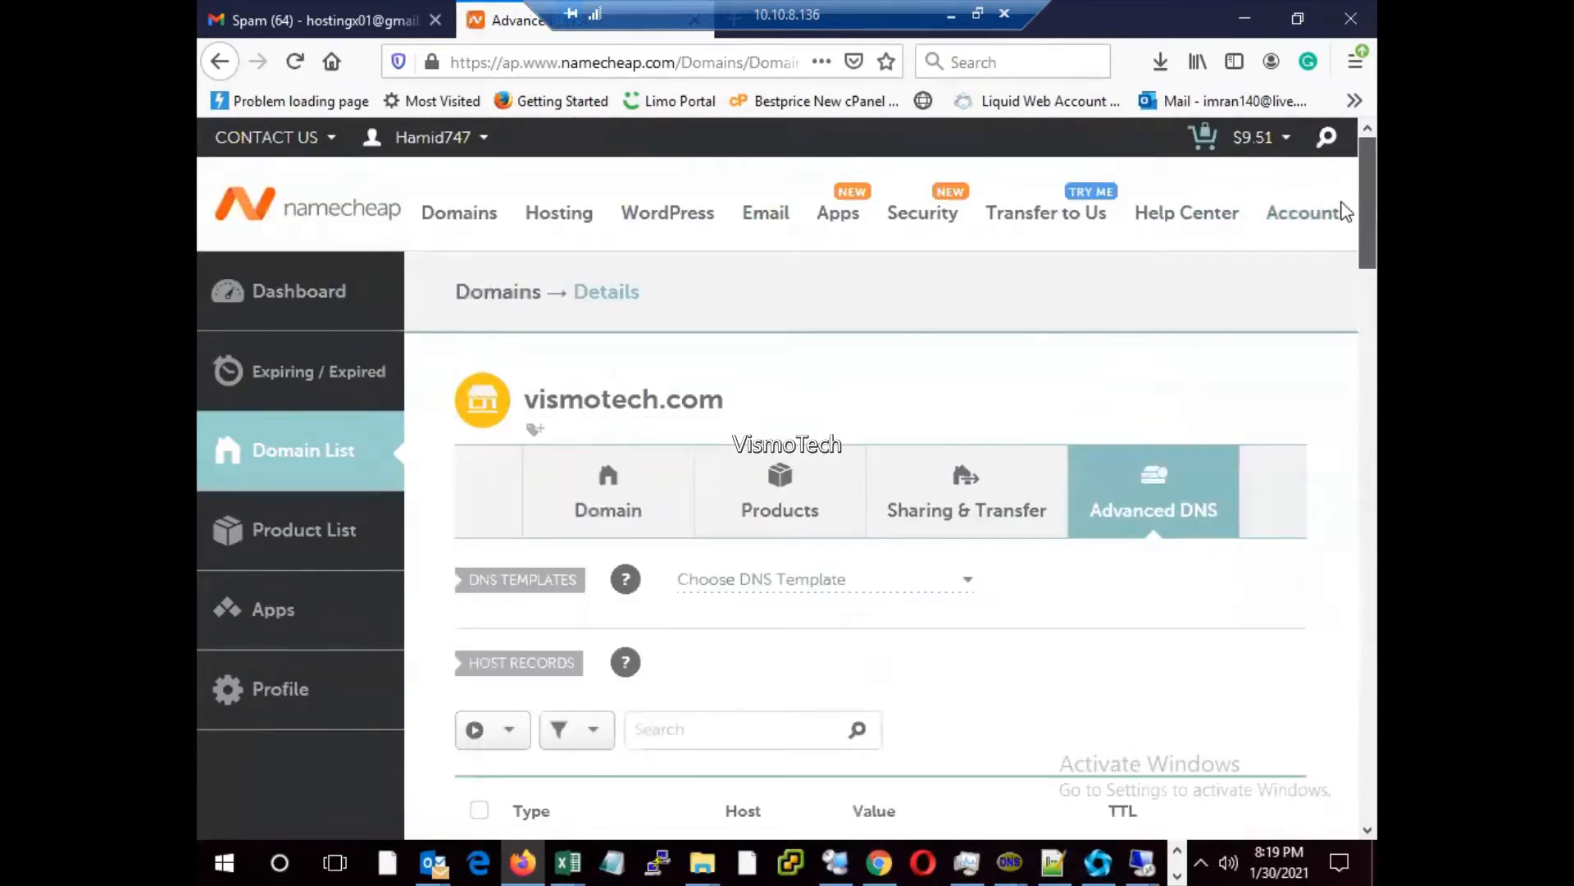
pyautogui.scroll(-5, 1345, 262)
pyautogui.scroll(-1, 1346, 297)
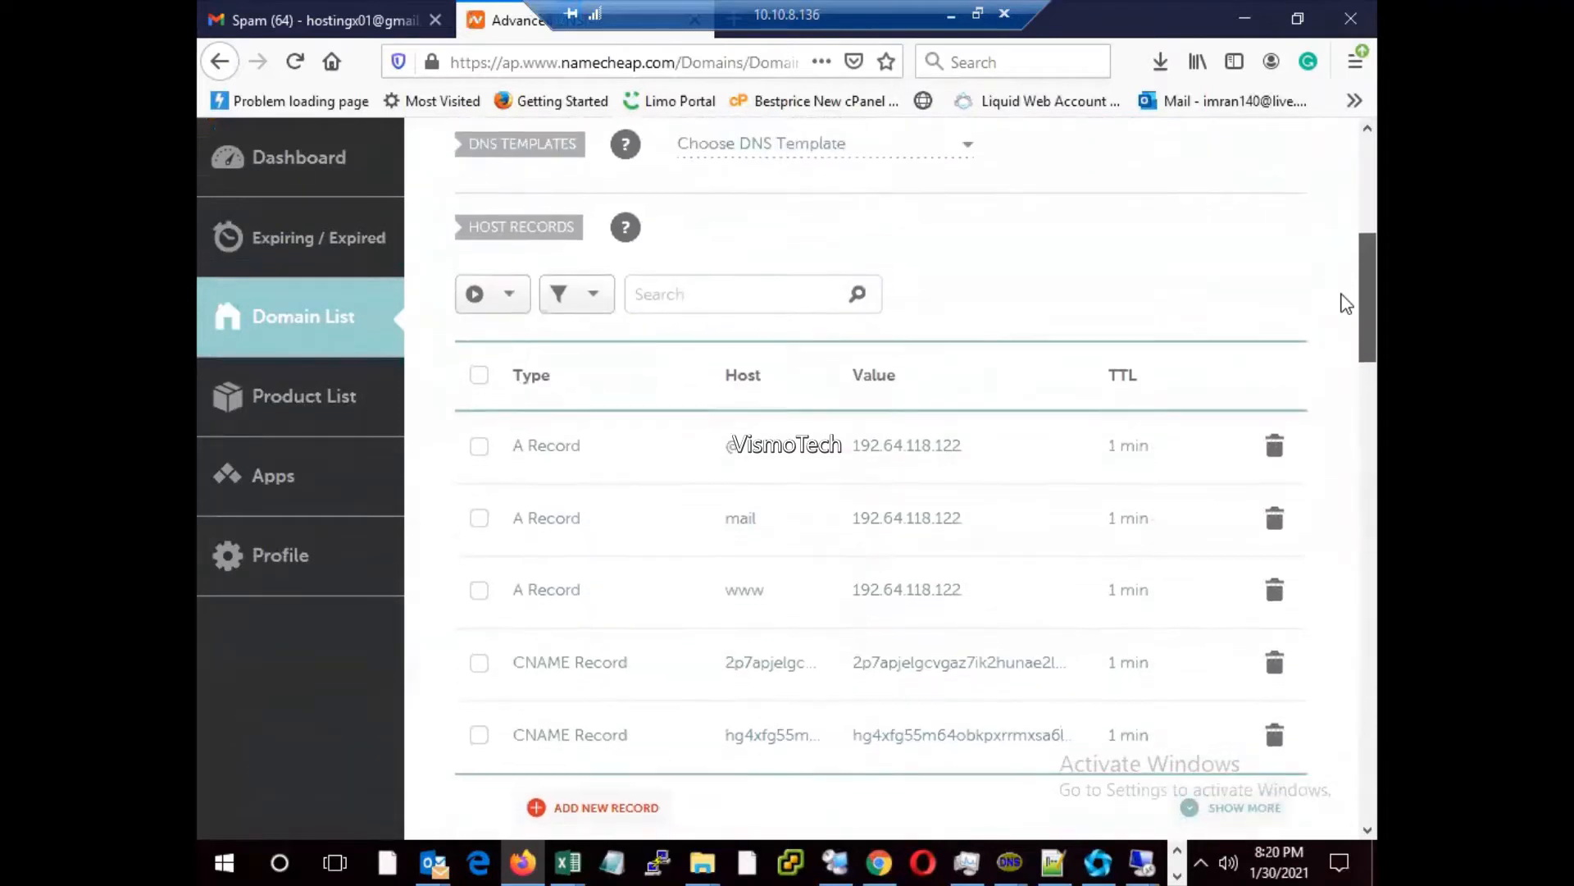
pyautogui.scroll(-2, 1347, 312)
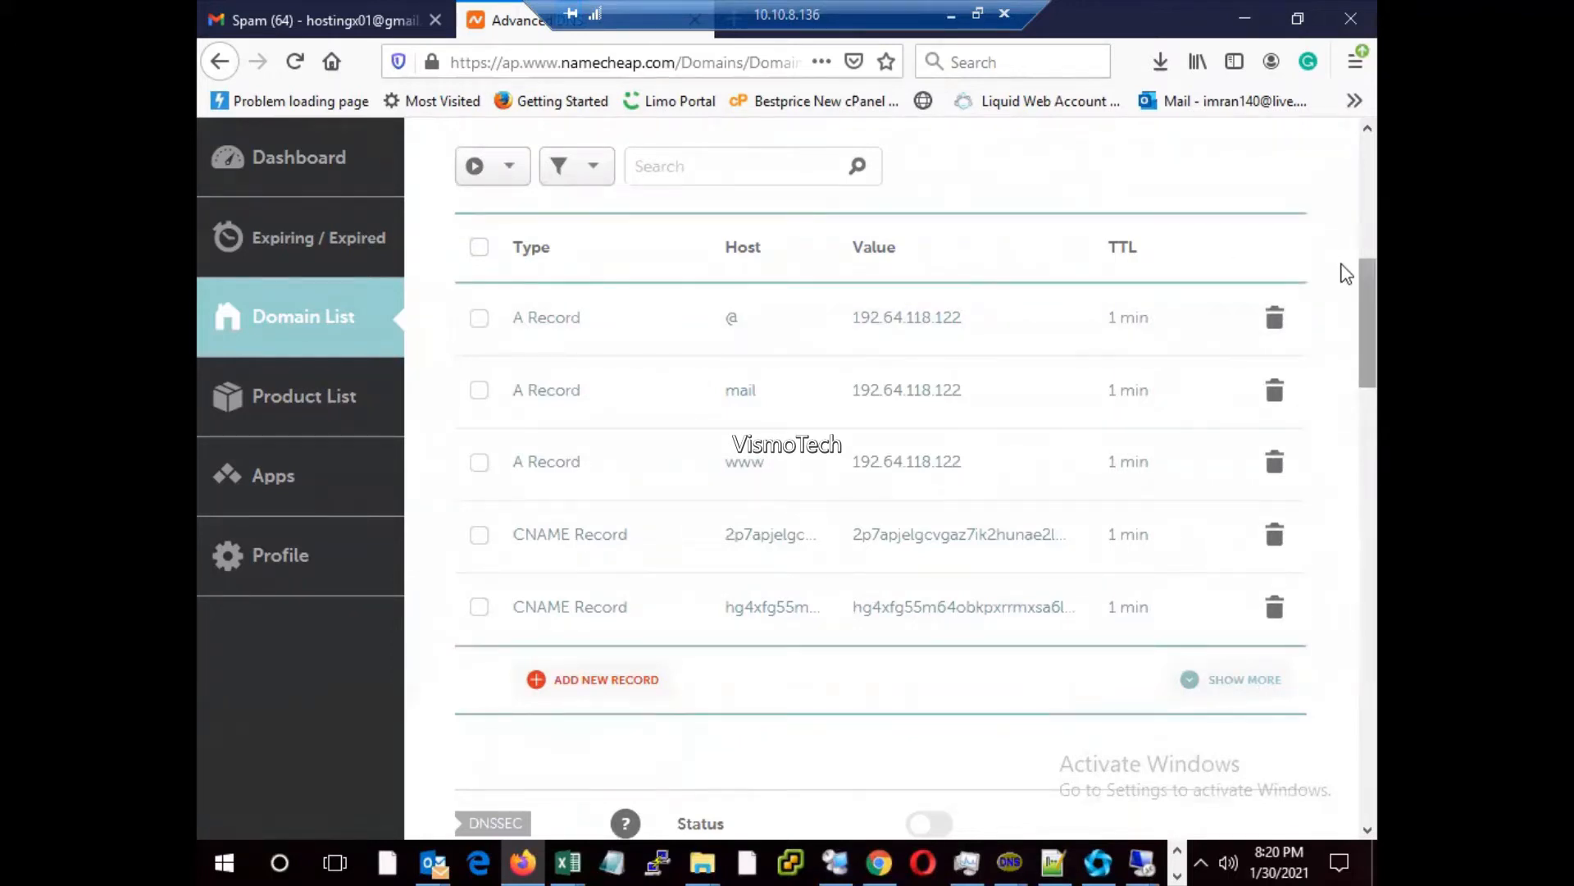
pyautogui.scroll(-6, 1345, 282)
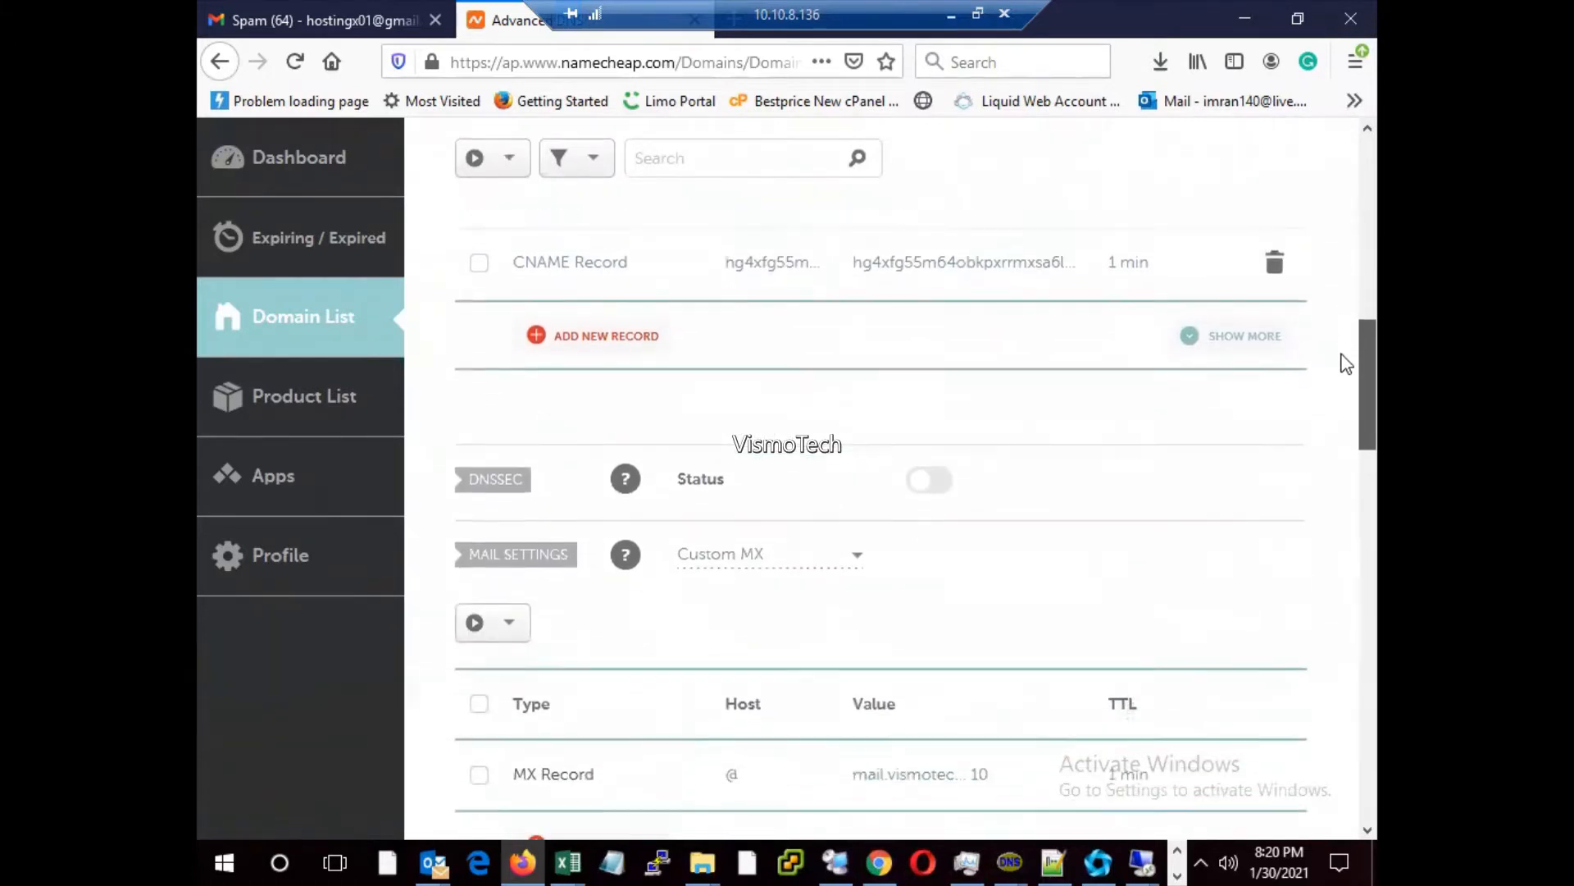
pyautogui.scroll(-5, 1347, 383)
pyautogui.scroll(6, 1345, 380)
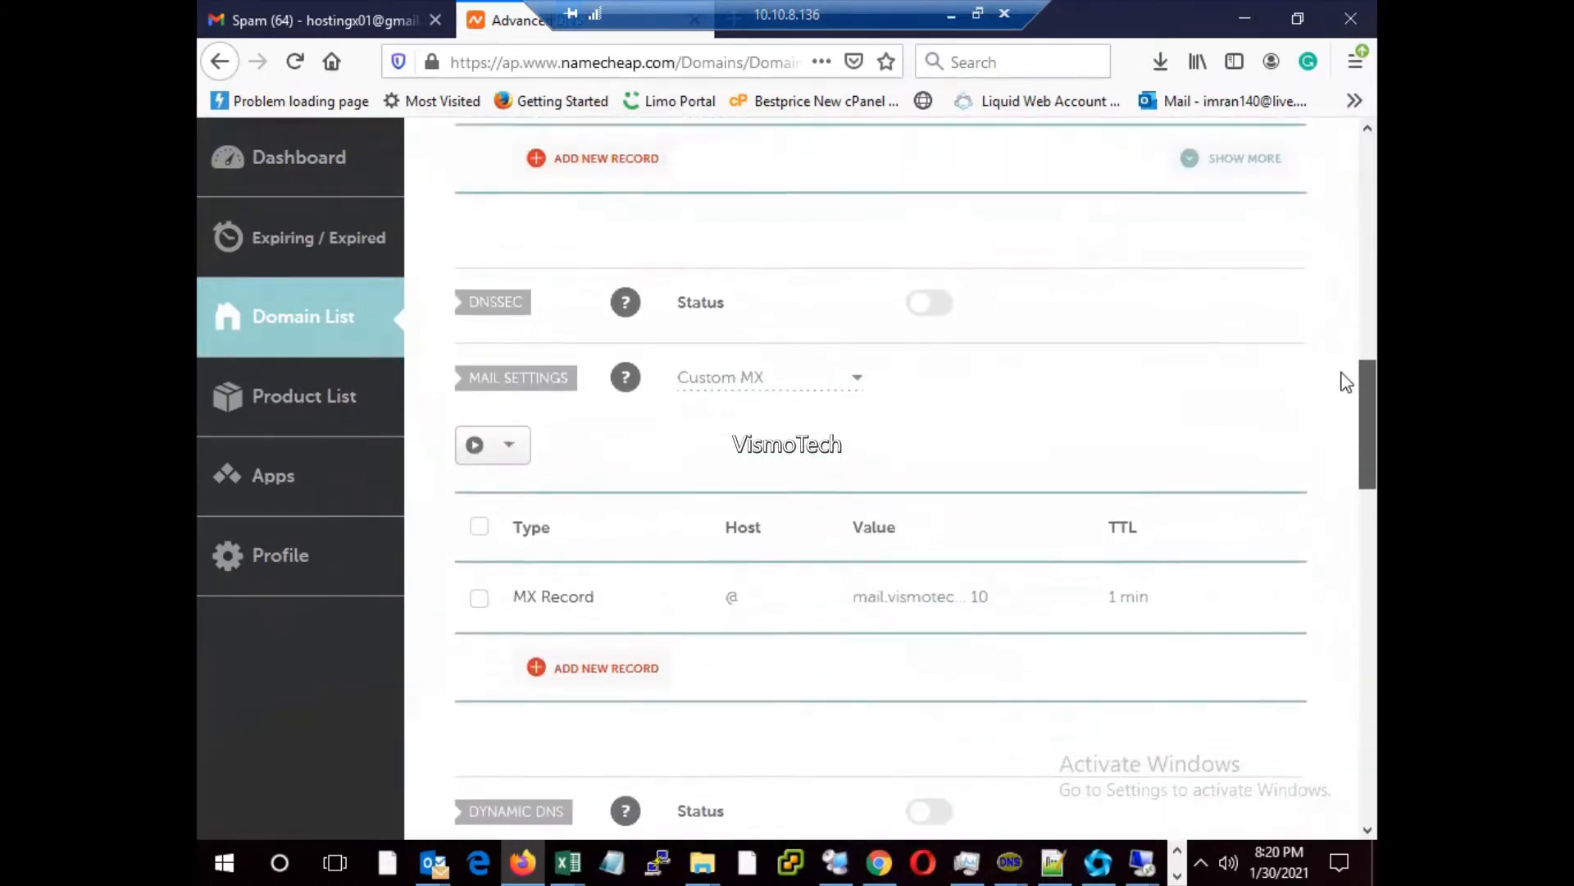
pyautogui.scroll(6, 1346, 357)
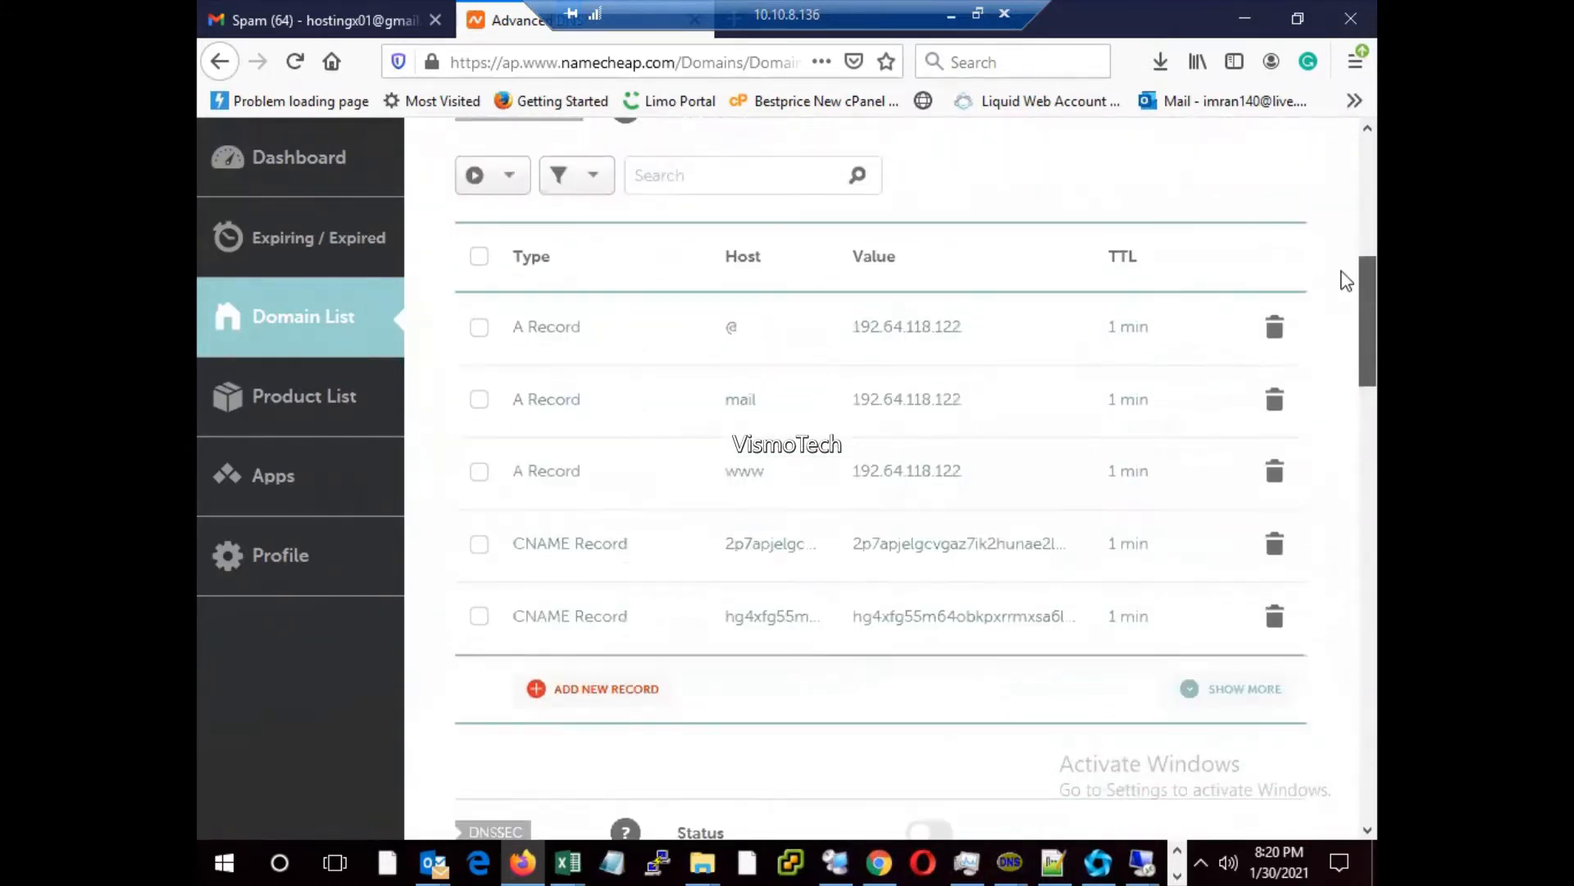
pyautogui.scroll(5, 1347, 246)
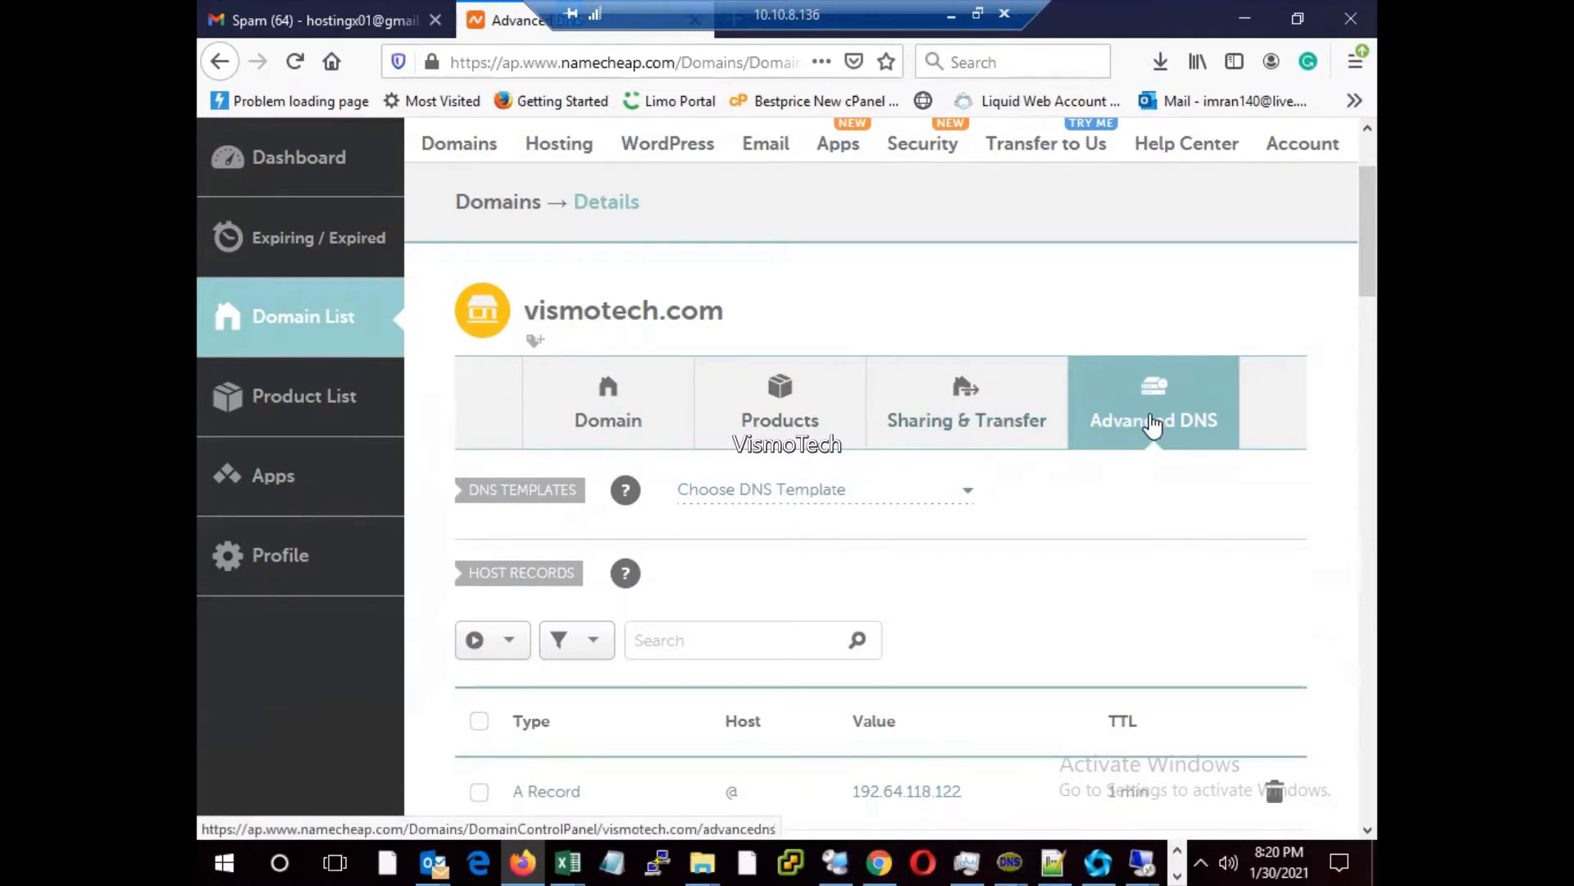
pyautogui.moveTo(1361, 279); pyautogui.dragTo(1343, 366)
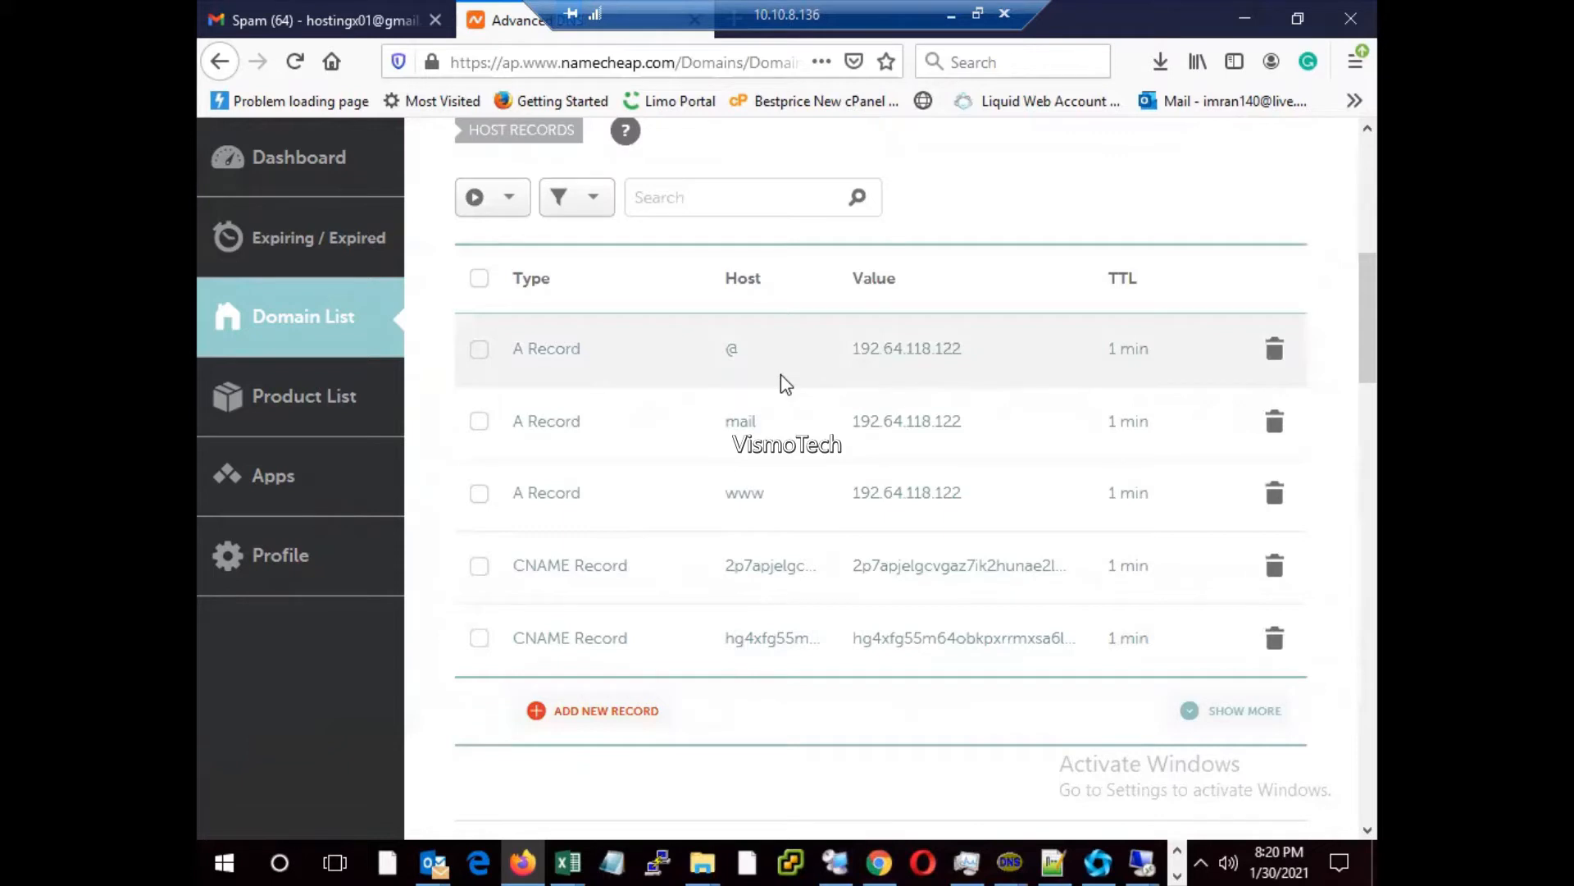
pyautogui.moveTo(1339, 351); pyautogui.dragTo(1347, 457)
pyautogui.scroll(-5, 1347, 457)
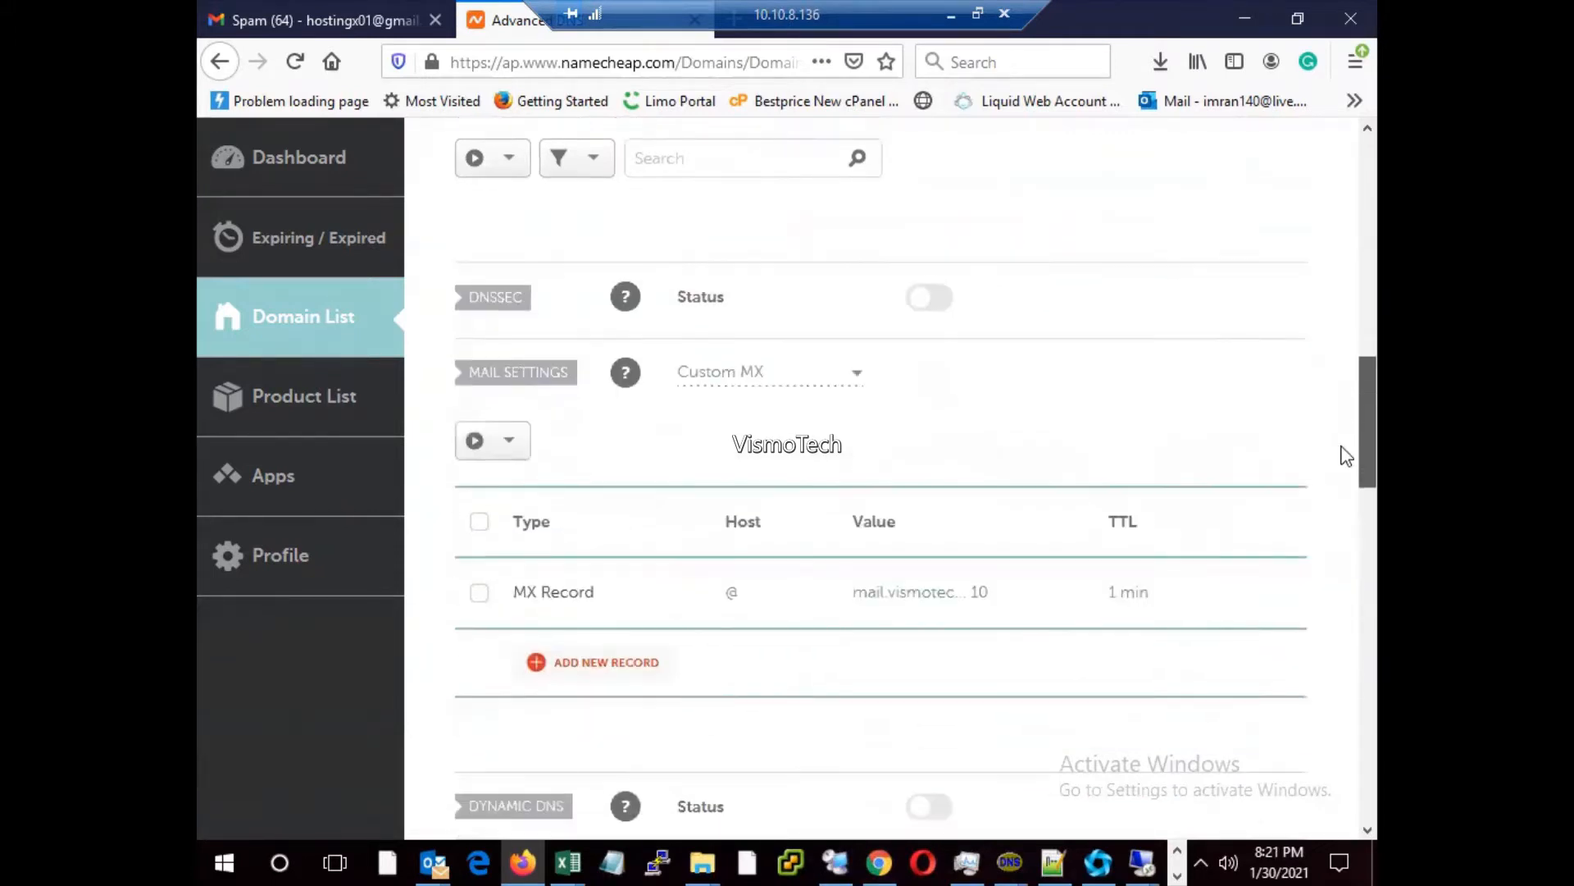
pyautogui.scroll(2, 1347, 456)
pyautogui.scroll(-1, 1343, 426)
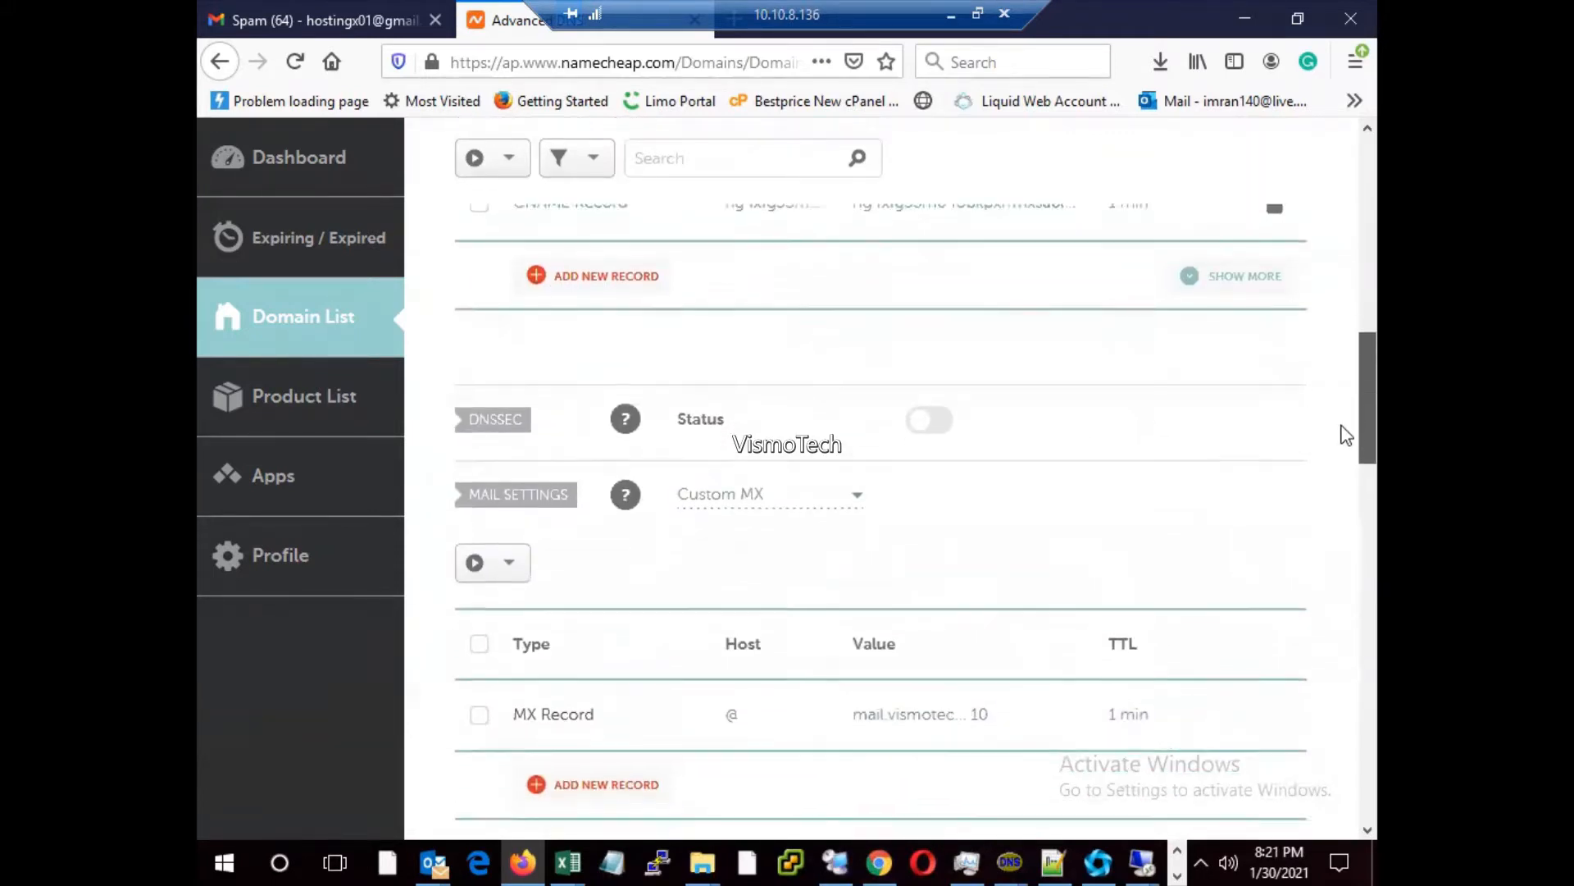
pyautogui.scroll(3, 1345, 437)
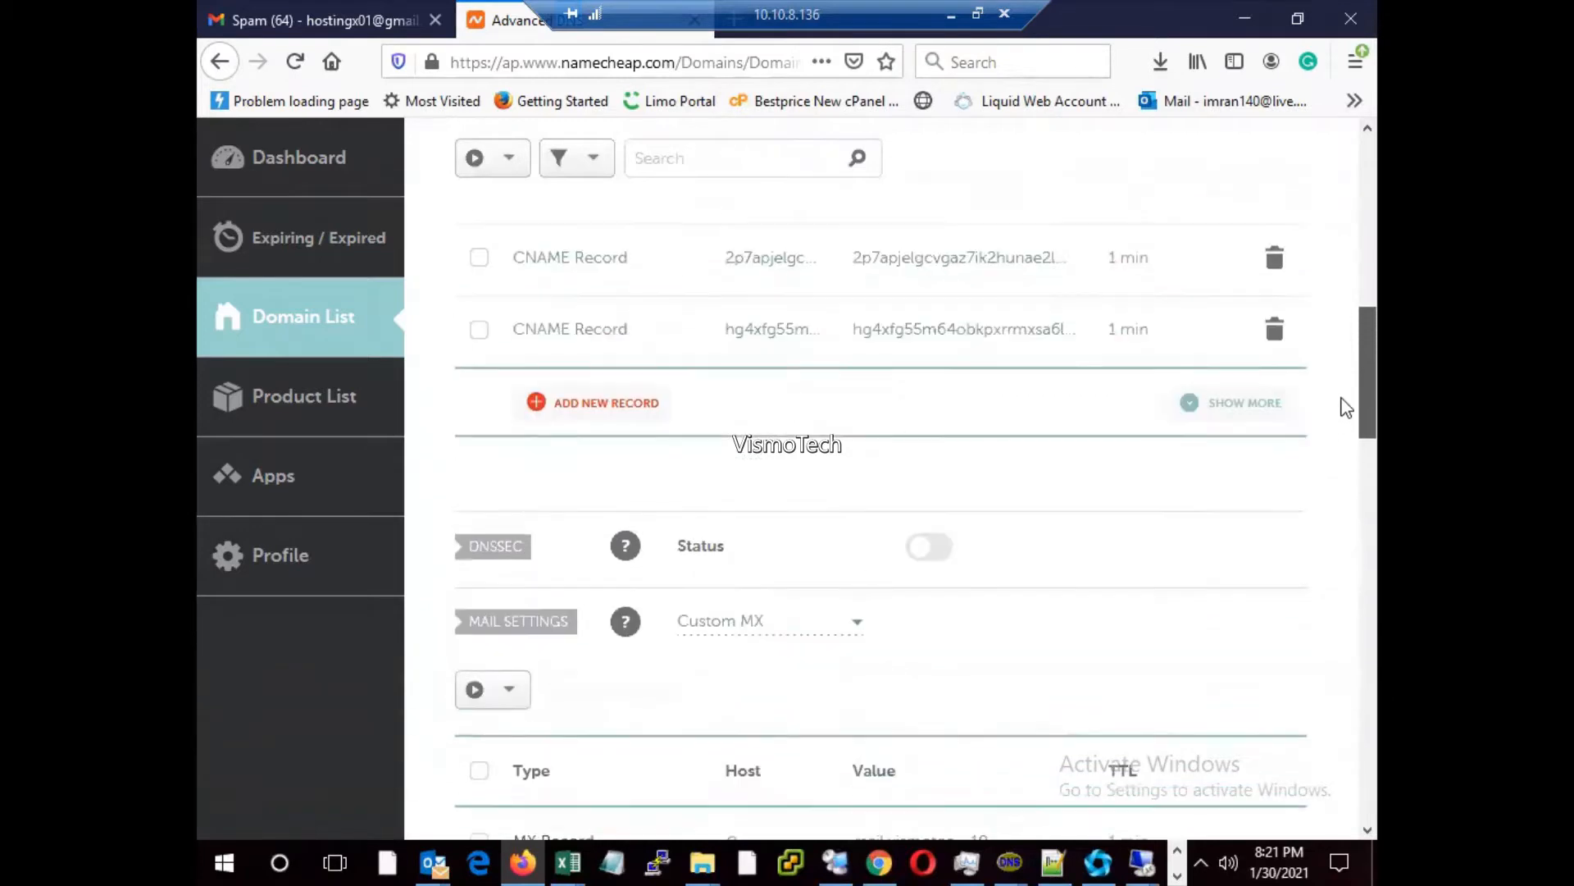
pyautogui.scroll(-2, 1346, 447)
pyautogui.scroll(-2, 1347, 447)
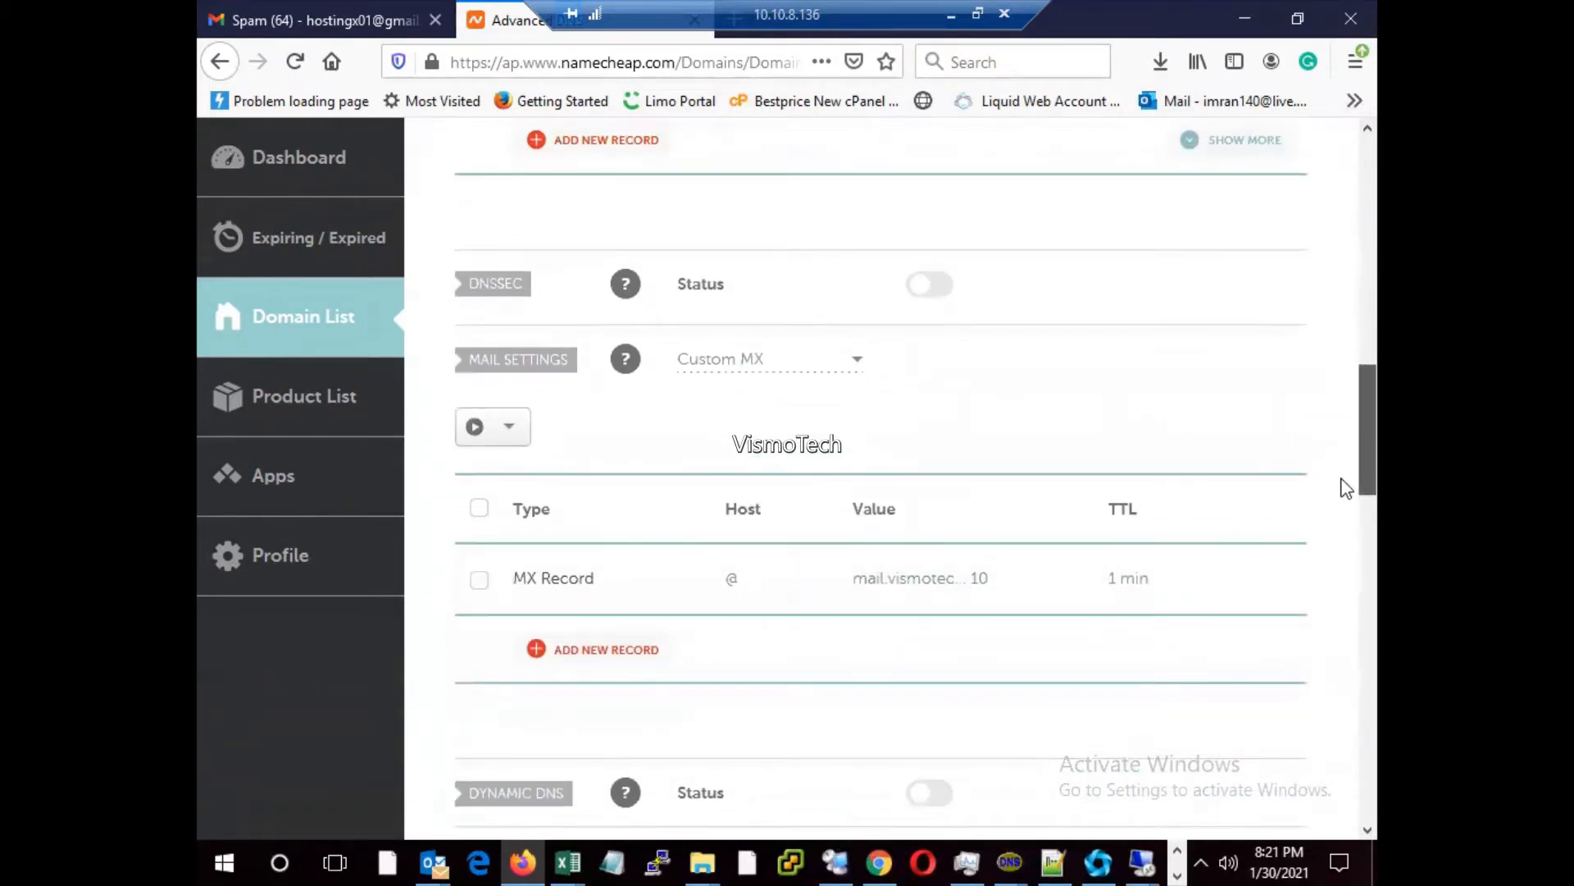
pyautogui.scroll(5, 1347, 487)
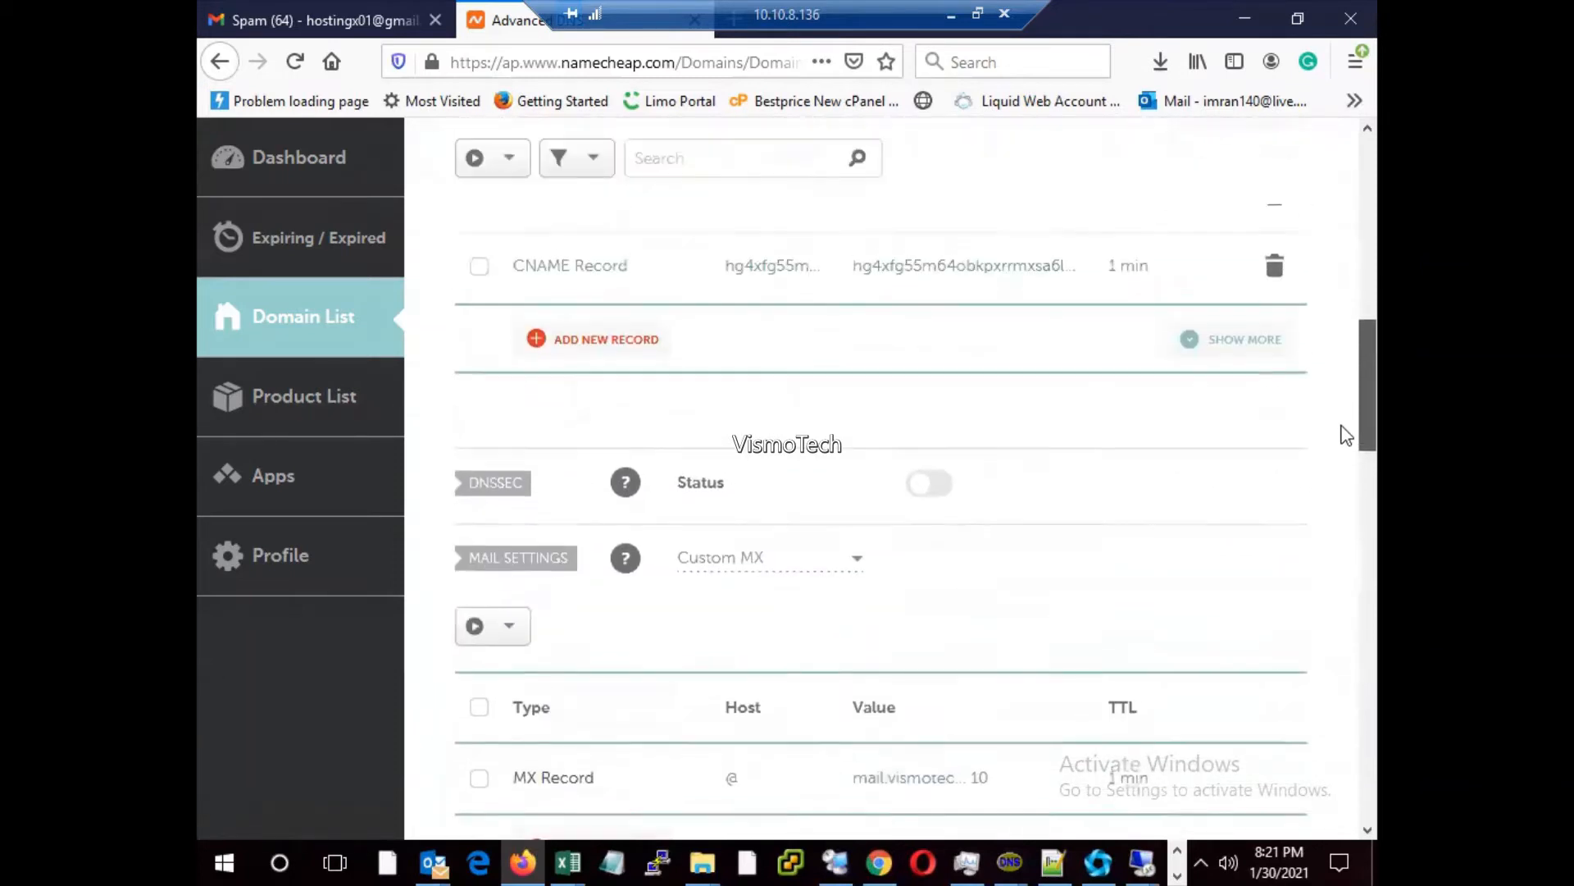
pyautogui.scroll(1, 1343, 390)
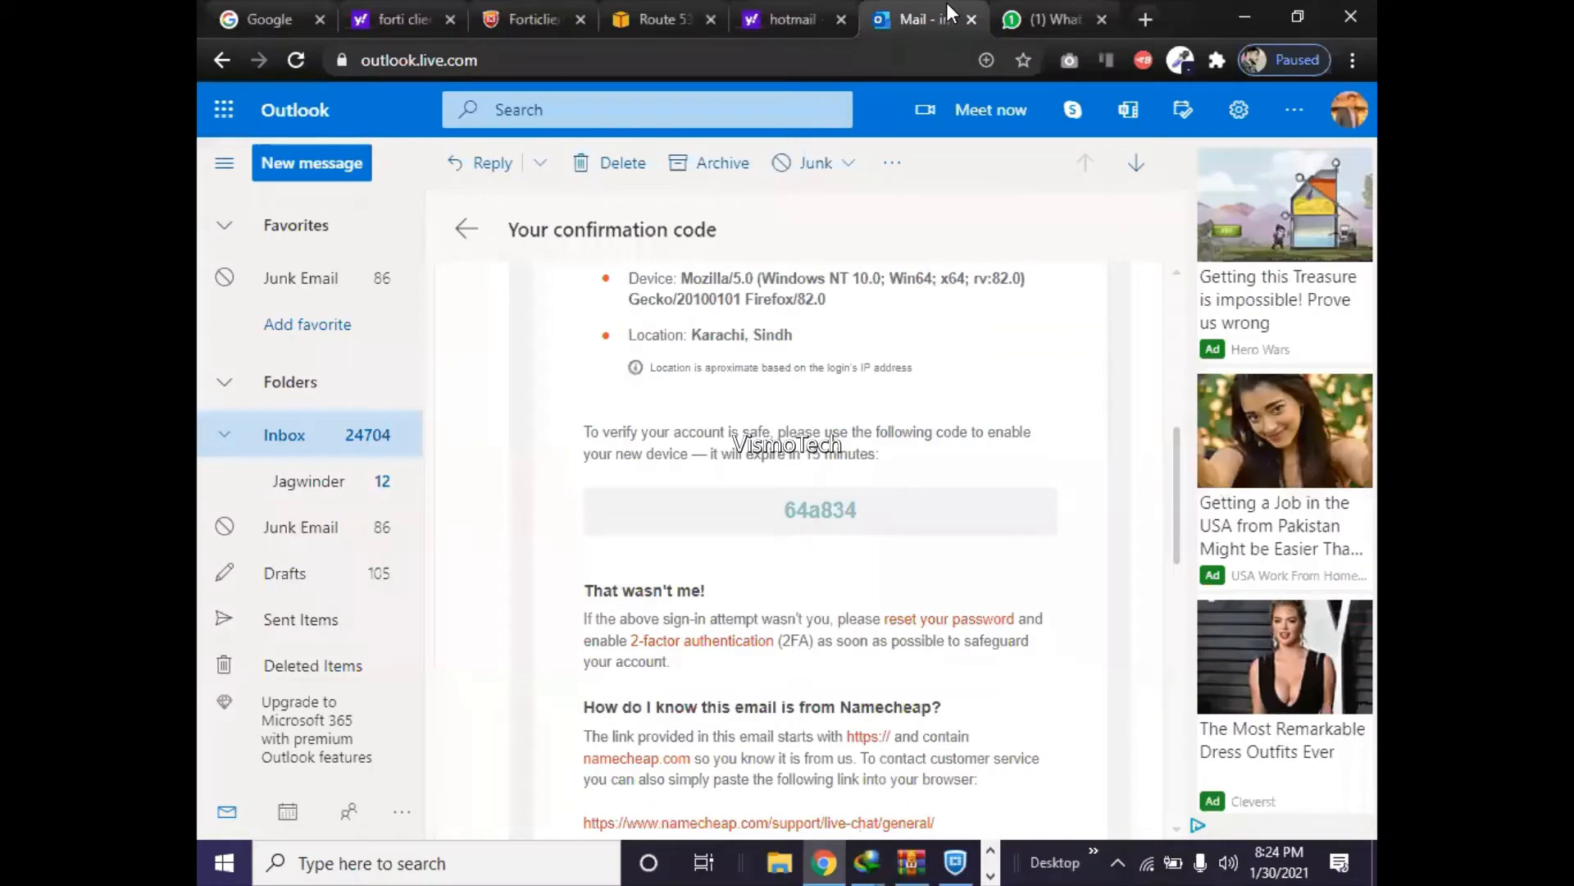
# Step: In Route 53 Register Domain, check whether vismotech.com is available
pyautogui.click(676, 22)
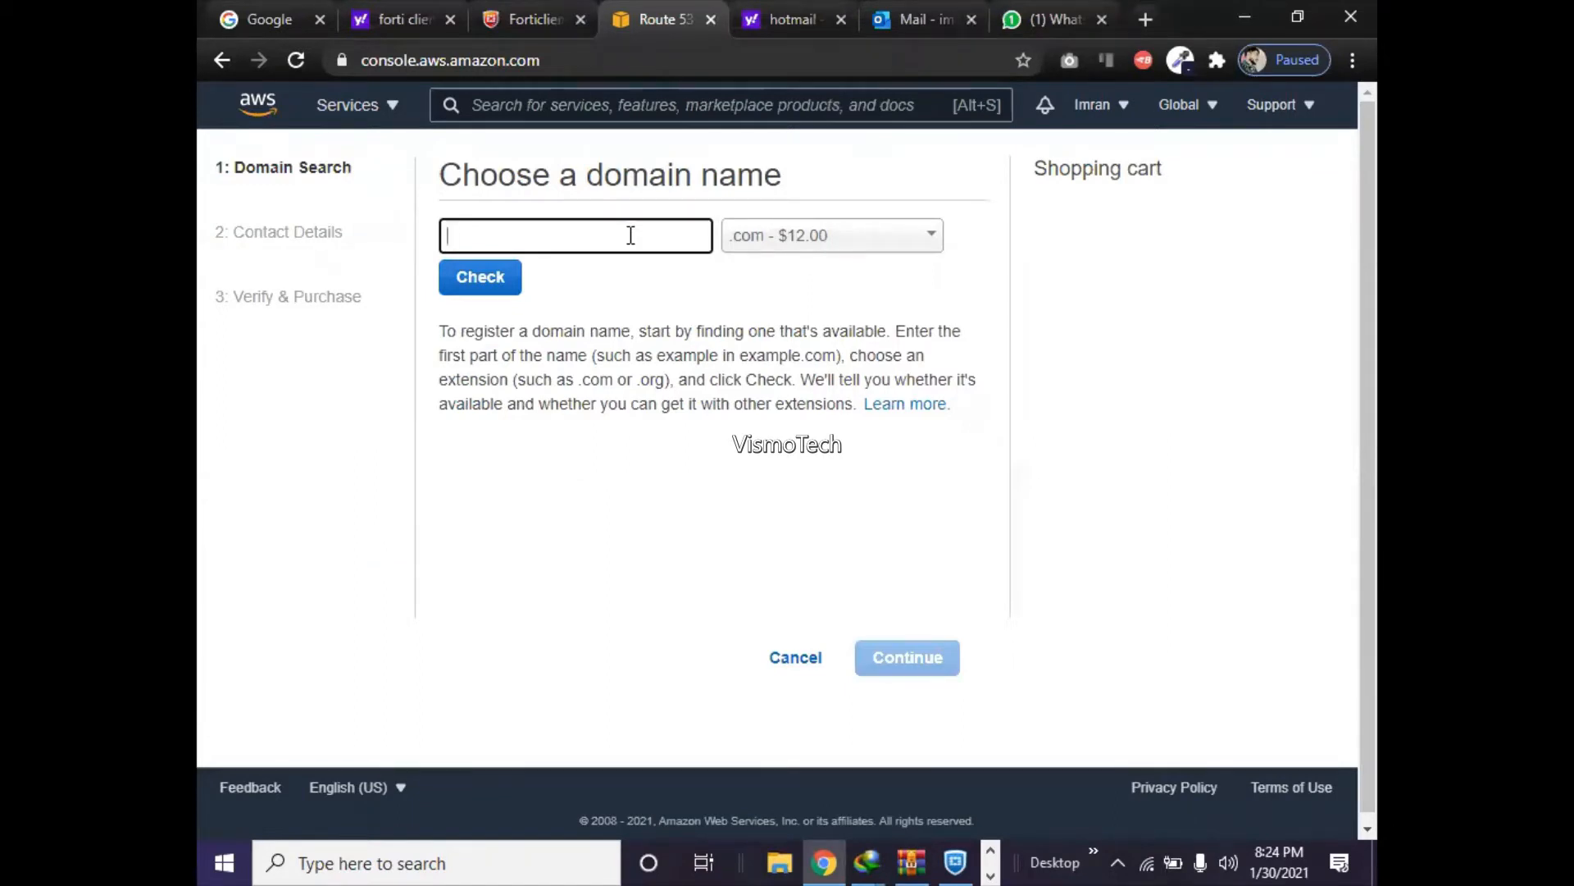
pyautogui.write('vismotech')
pyautogui.doubleClick(631, 235)
pyautogui.click(490, 283)
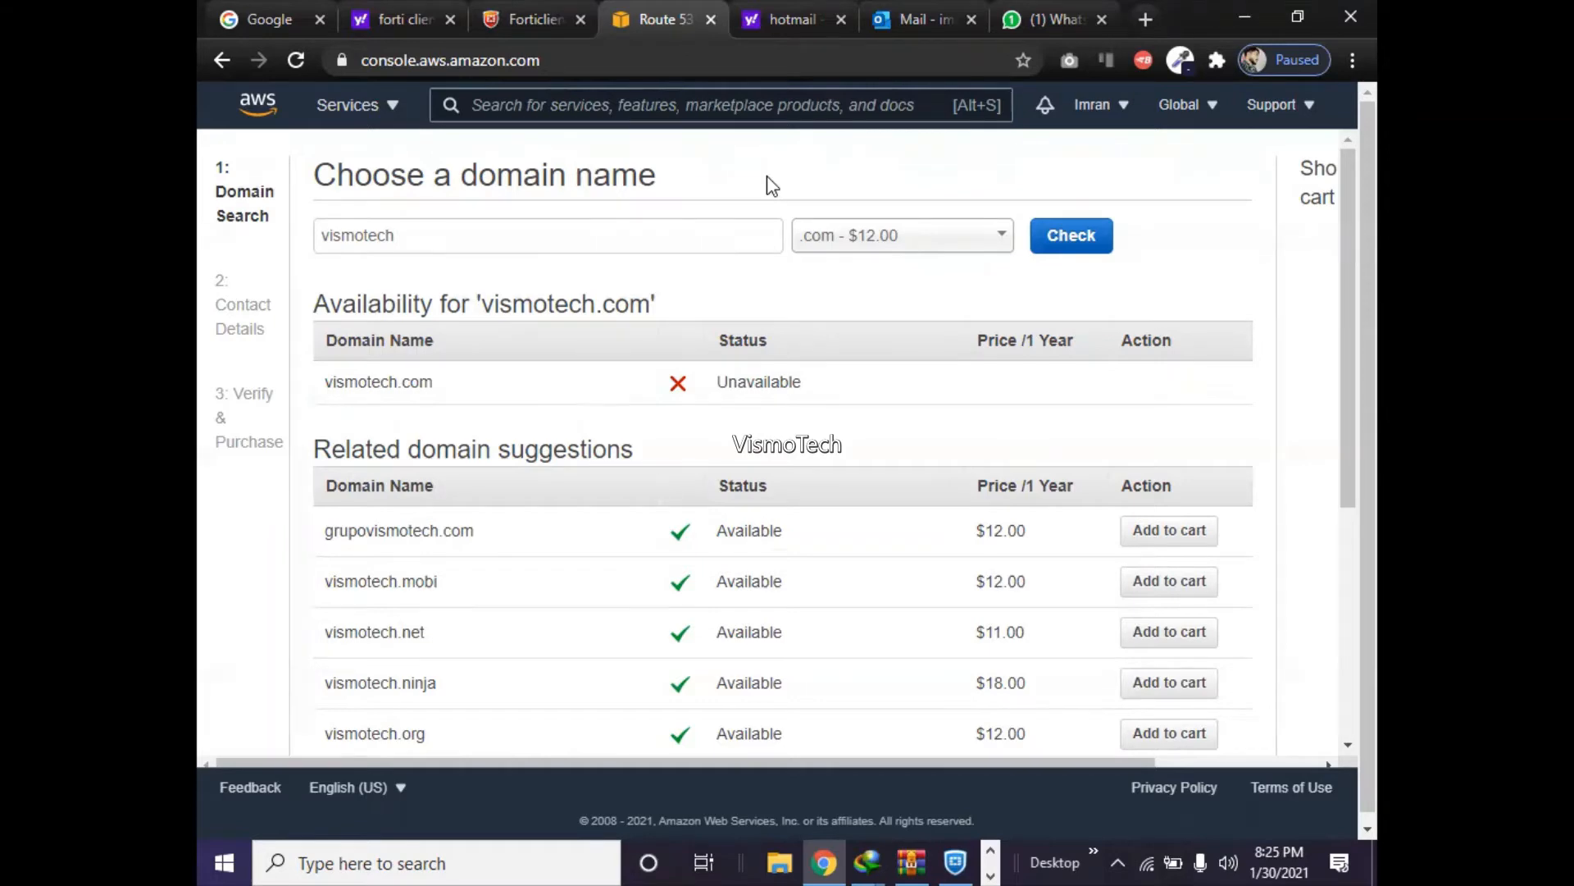
# Step: Switch the extension to .net and check: vismotech.net is available at $11.00 per year
pyautogui.click(818, 237)
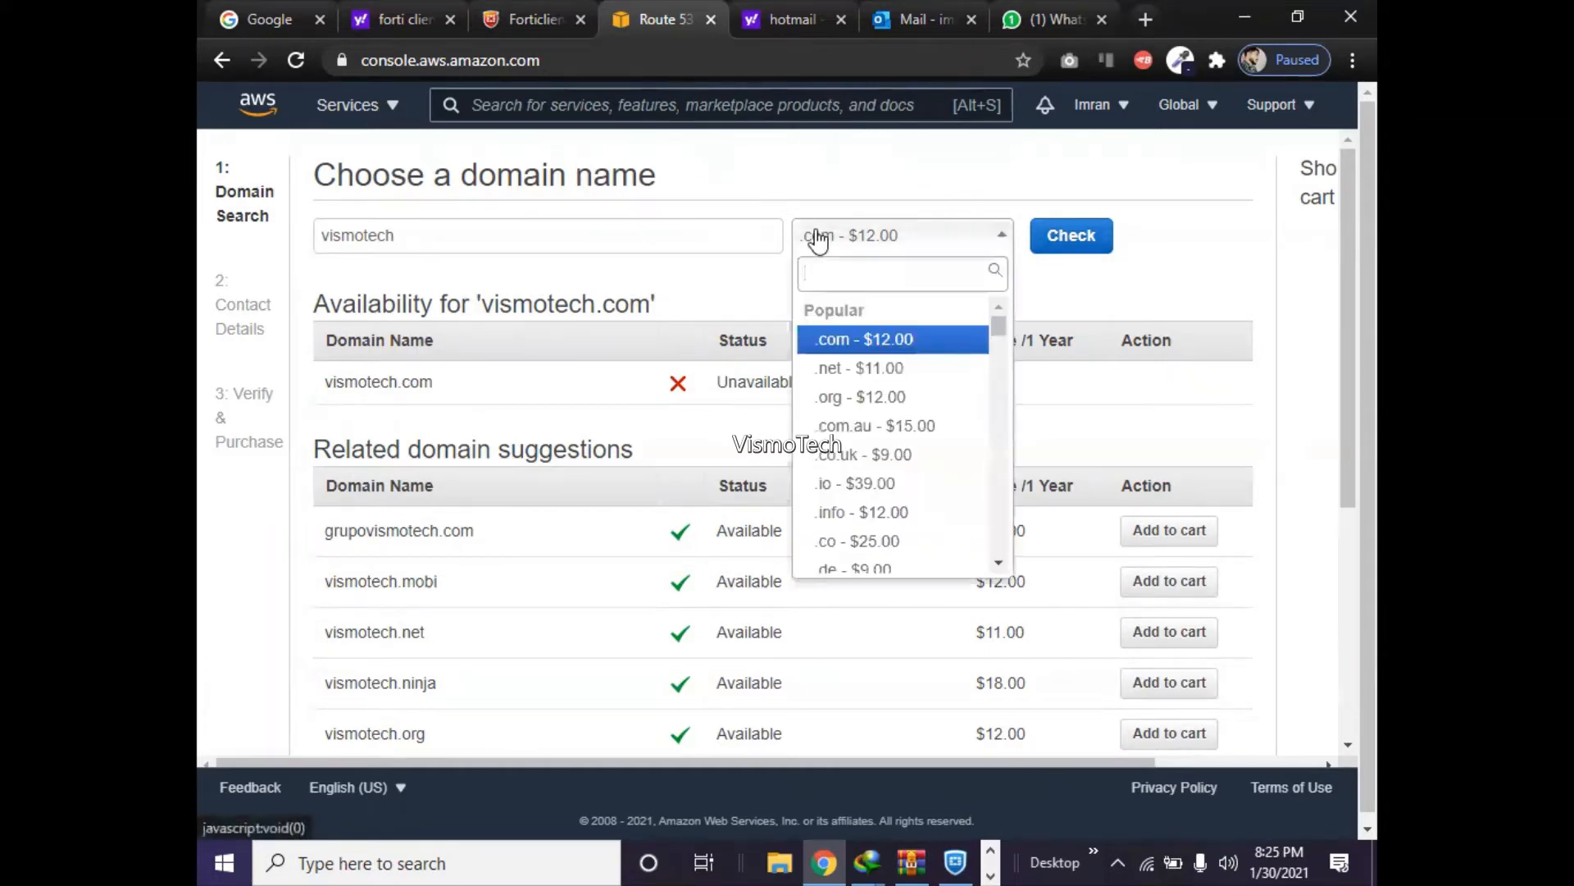
pyautogui.click(829, 368)
pyautogui.click(1067, 251)
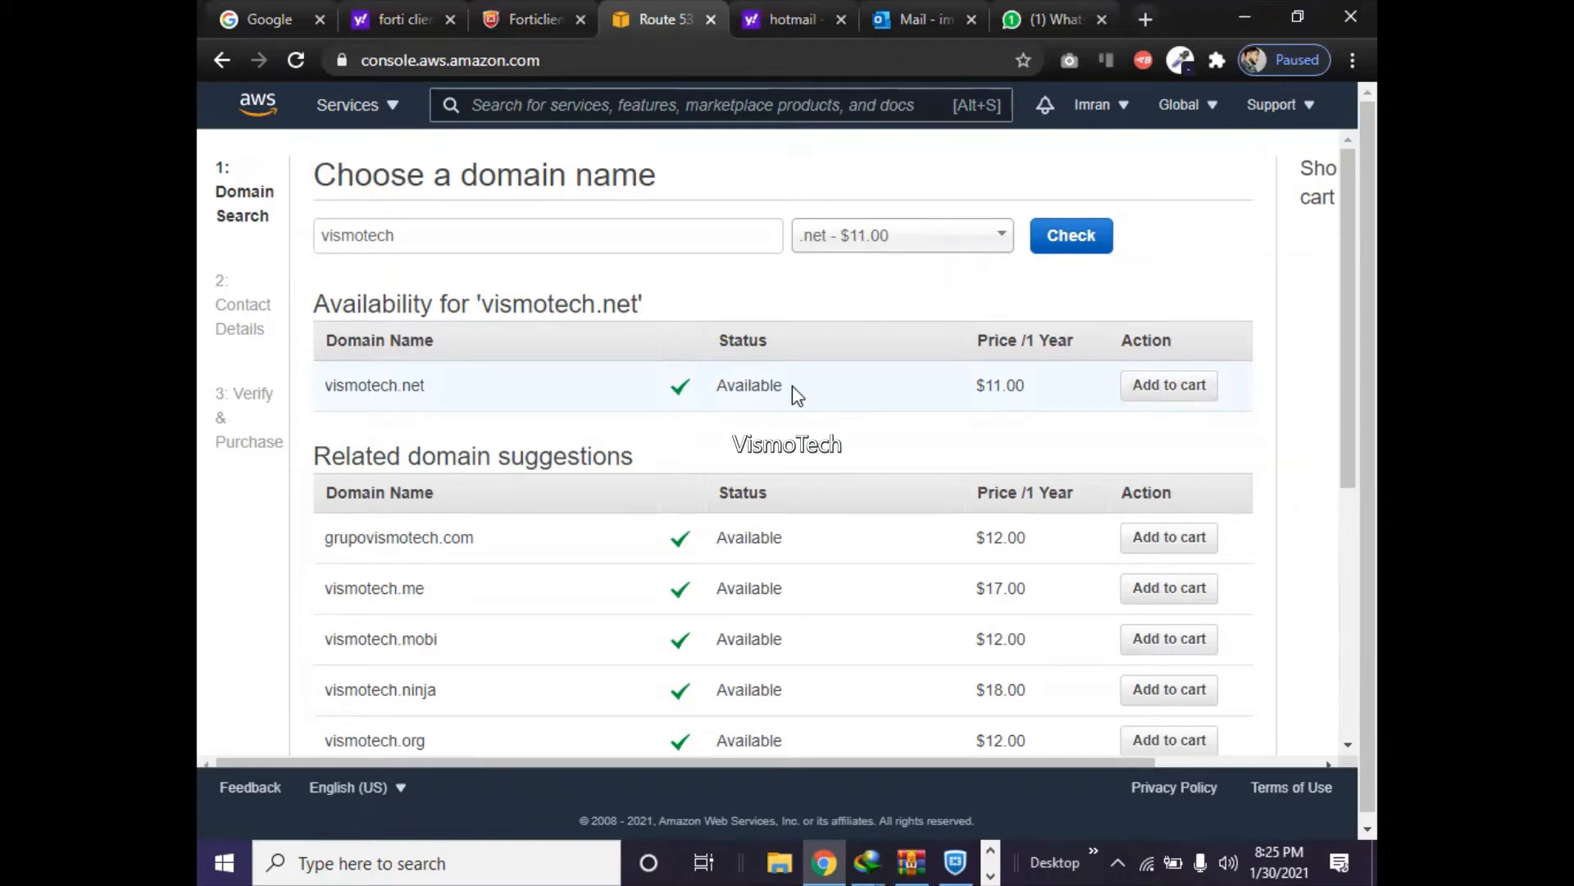
pyautogui.click(550, 242)
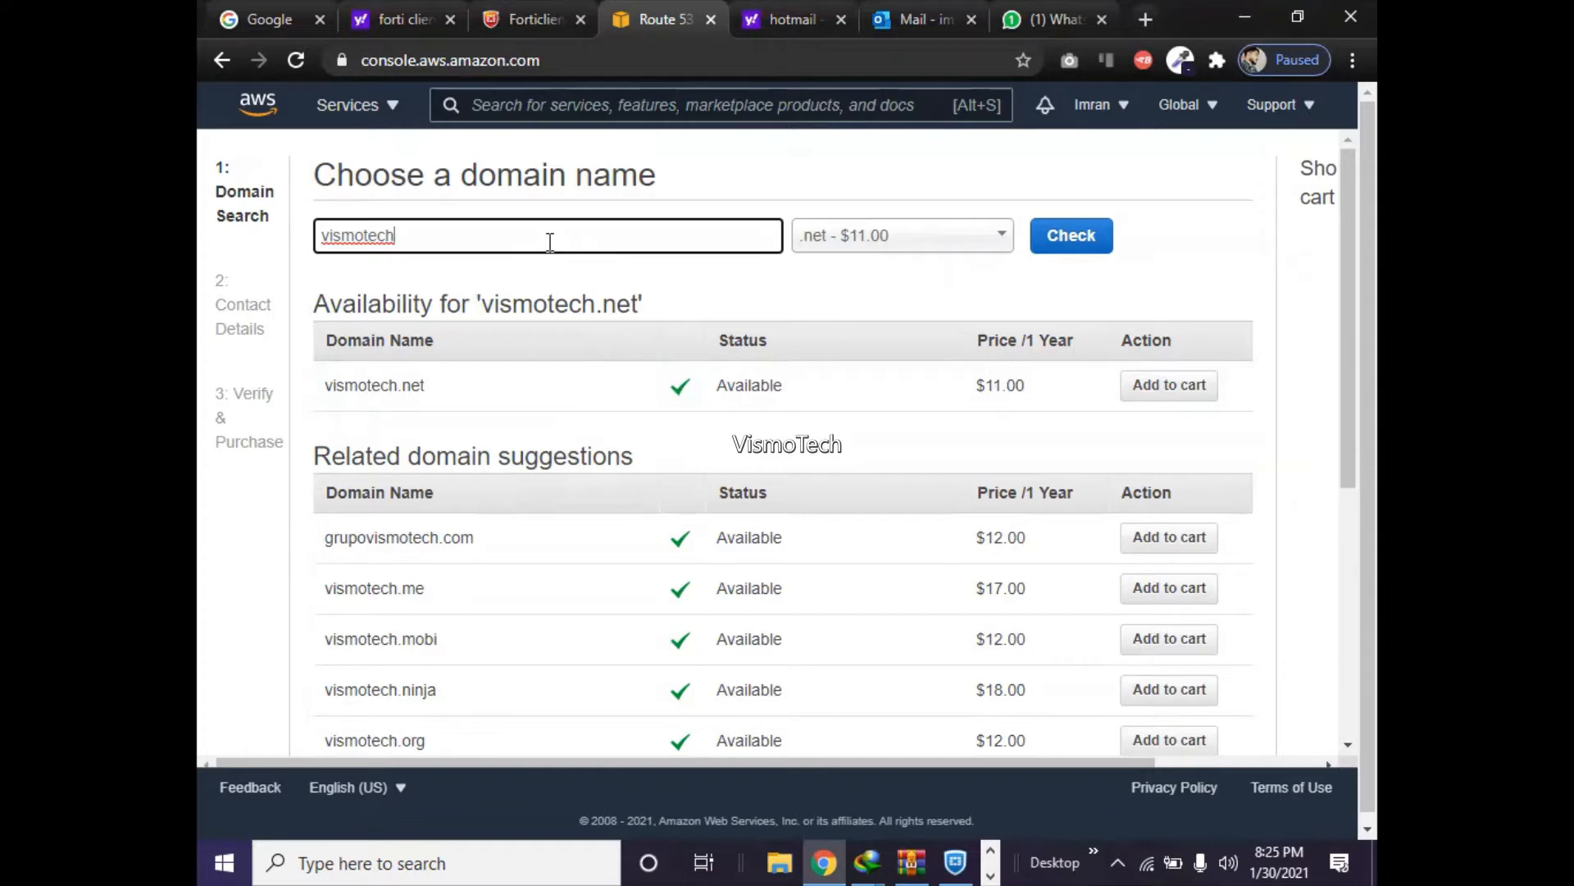
pyautogui.click(842, 239)
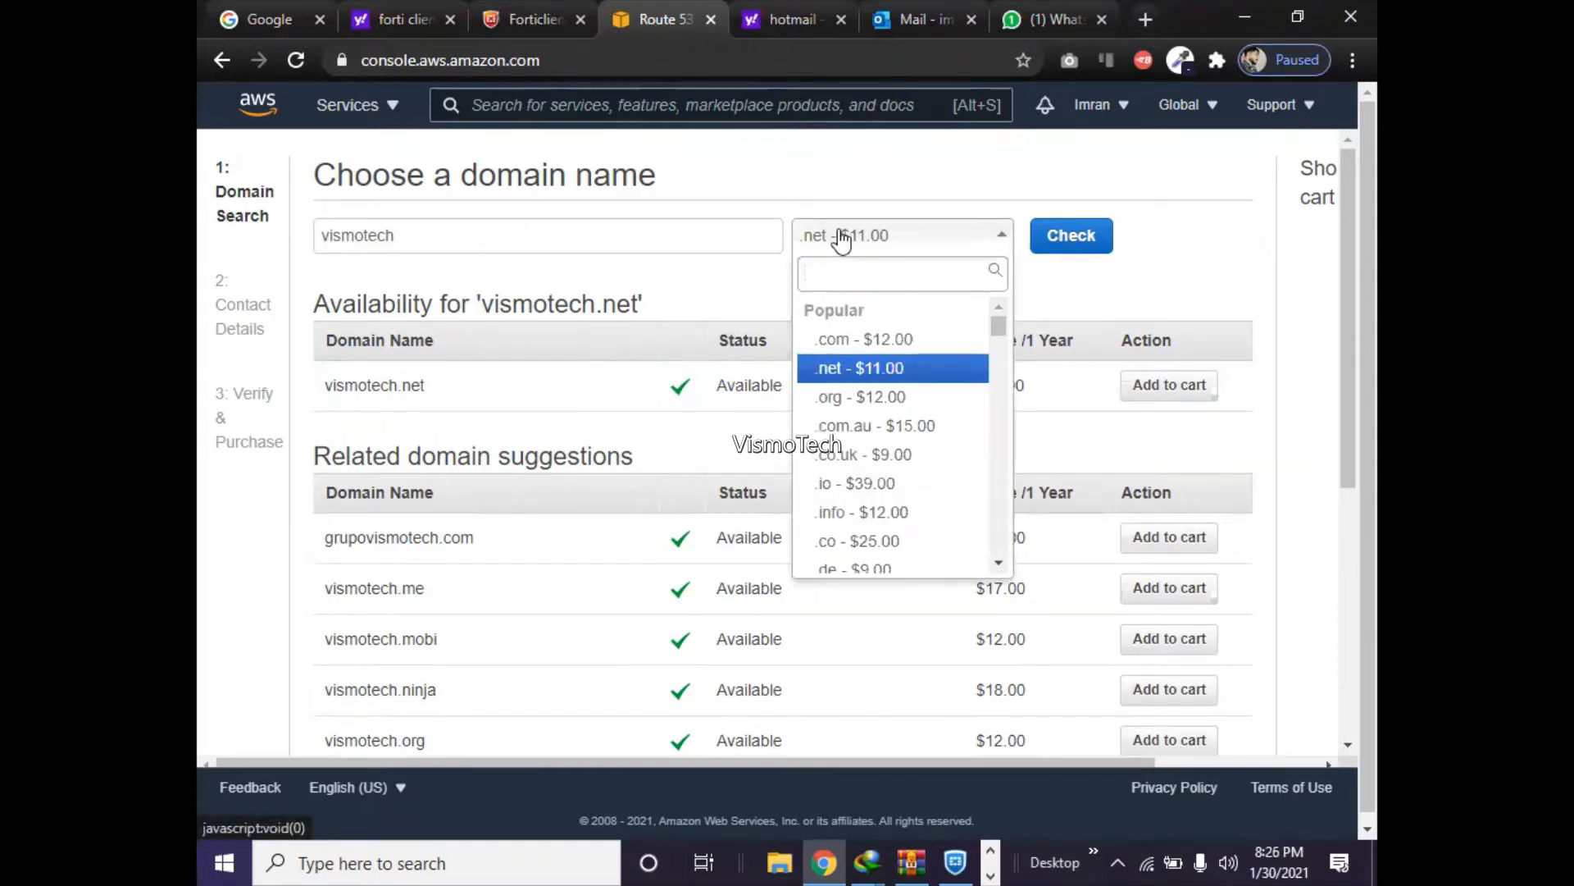
pyautogui.click(648, 240)
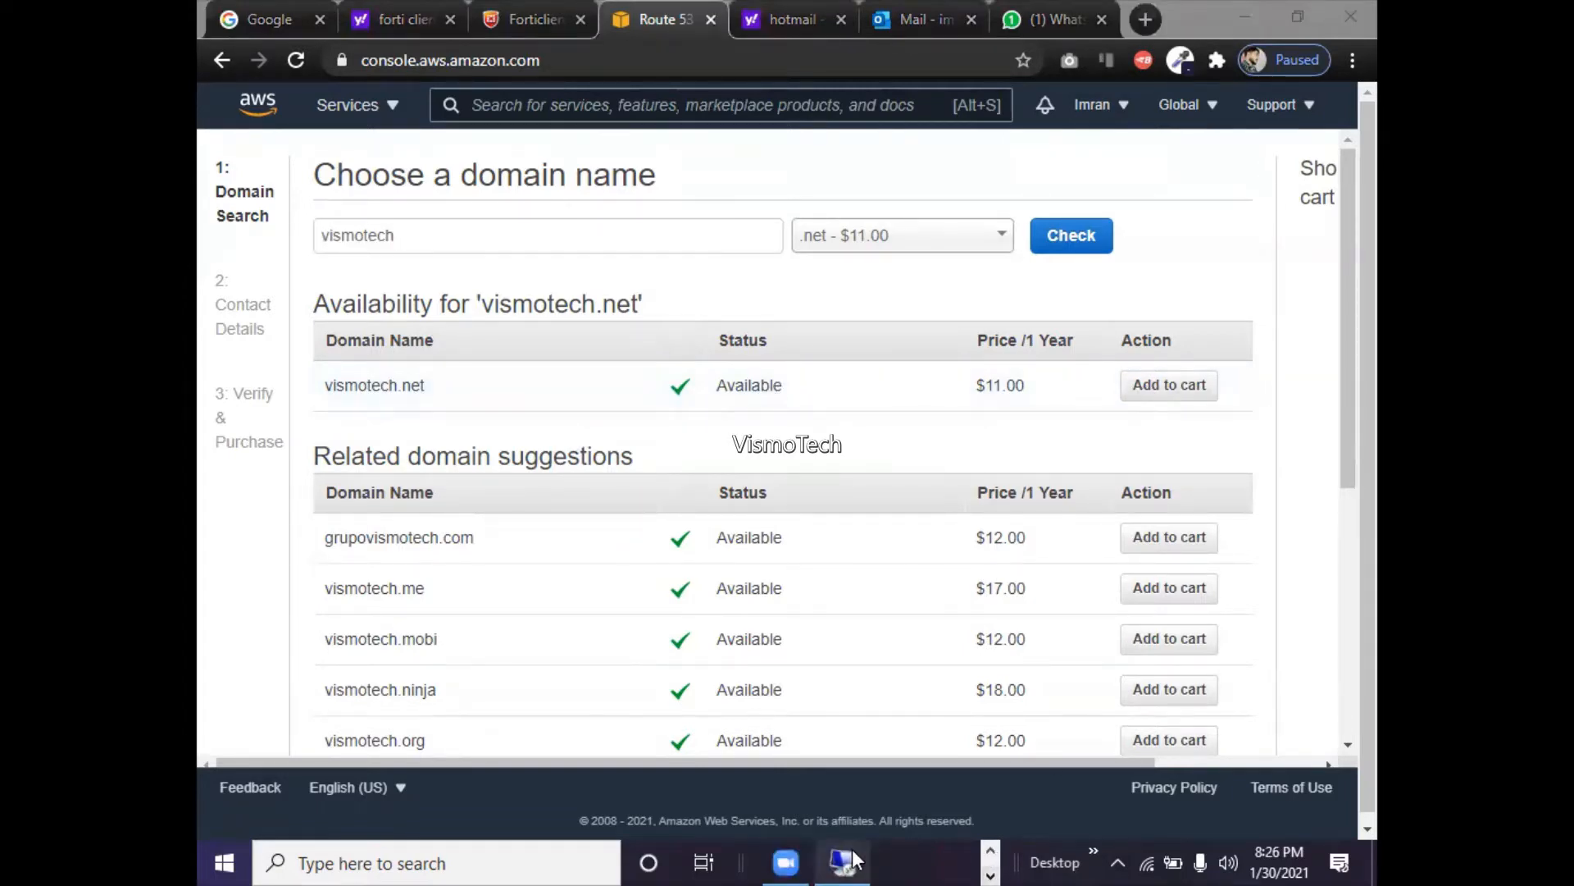
pyautogui.click(853, 861)
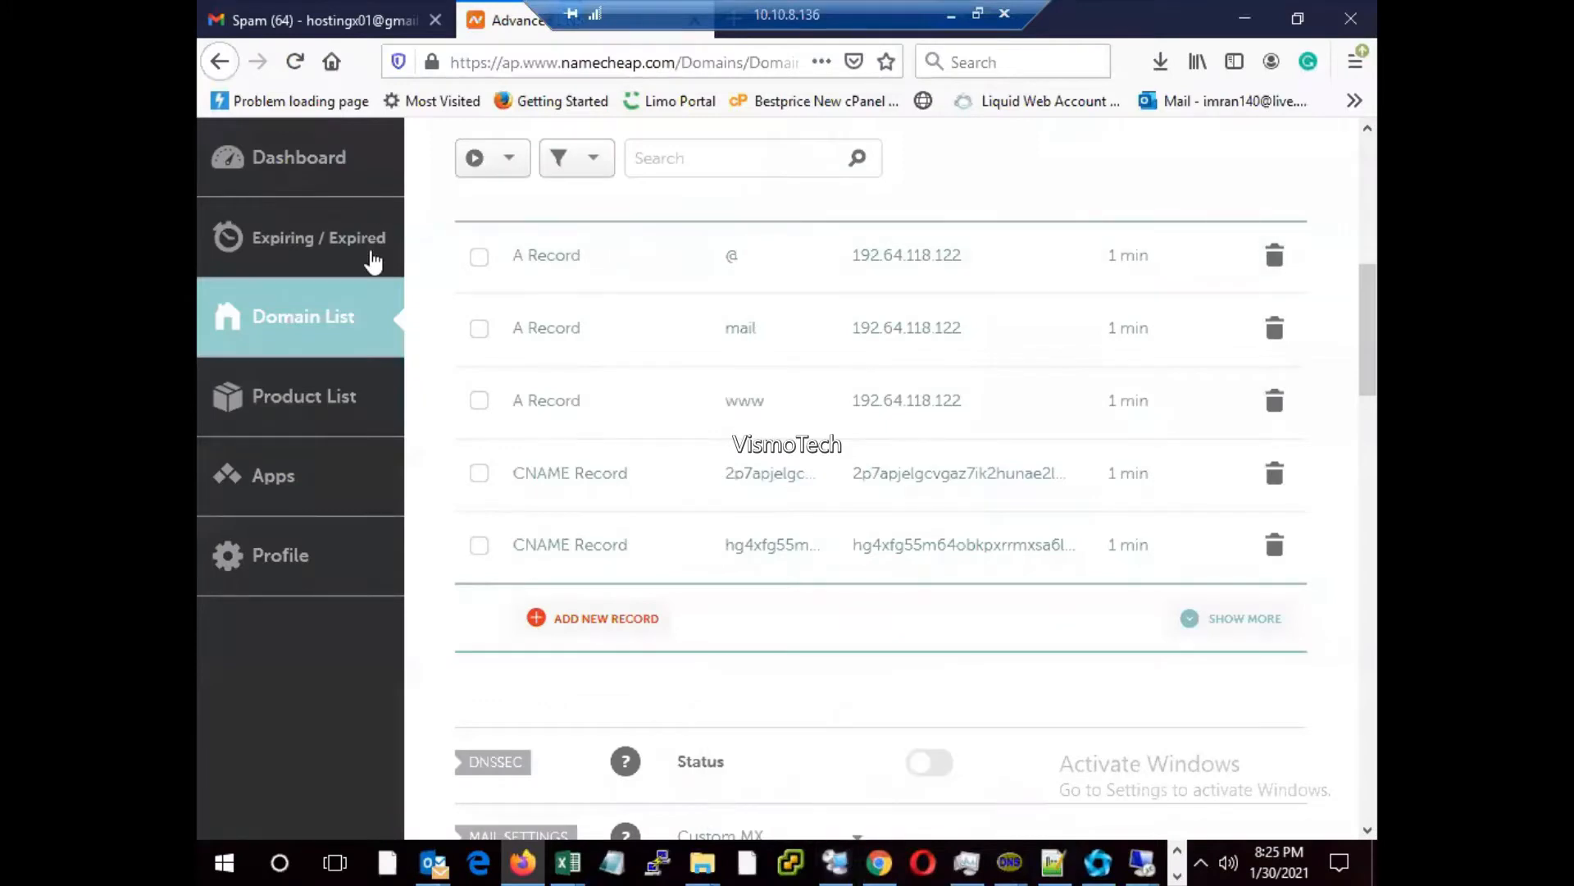
# Step: Open Namecheap's Domain Name Search page
pyautogui.click(363, 317)
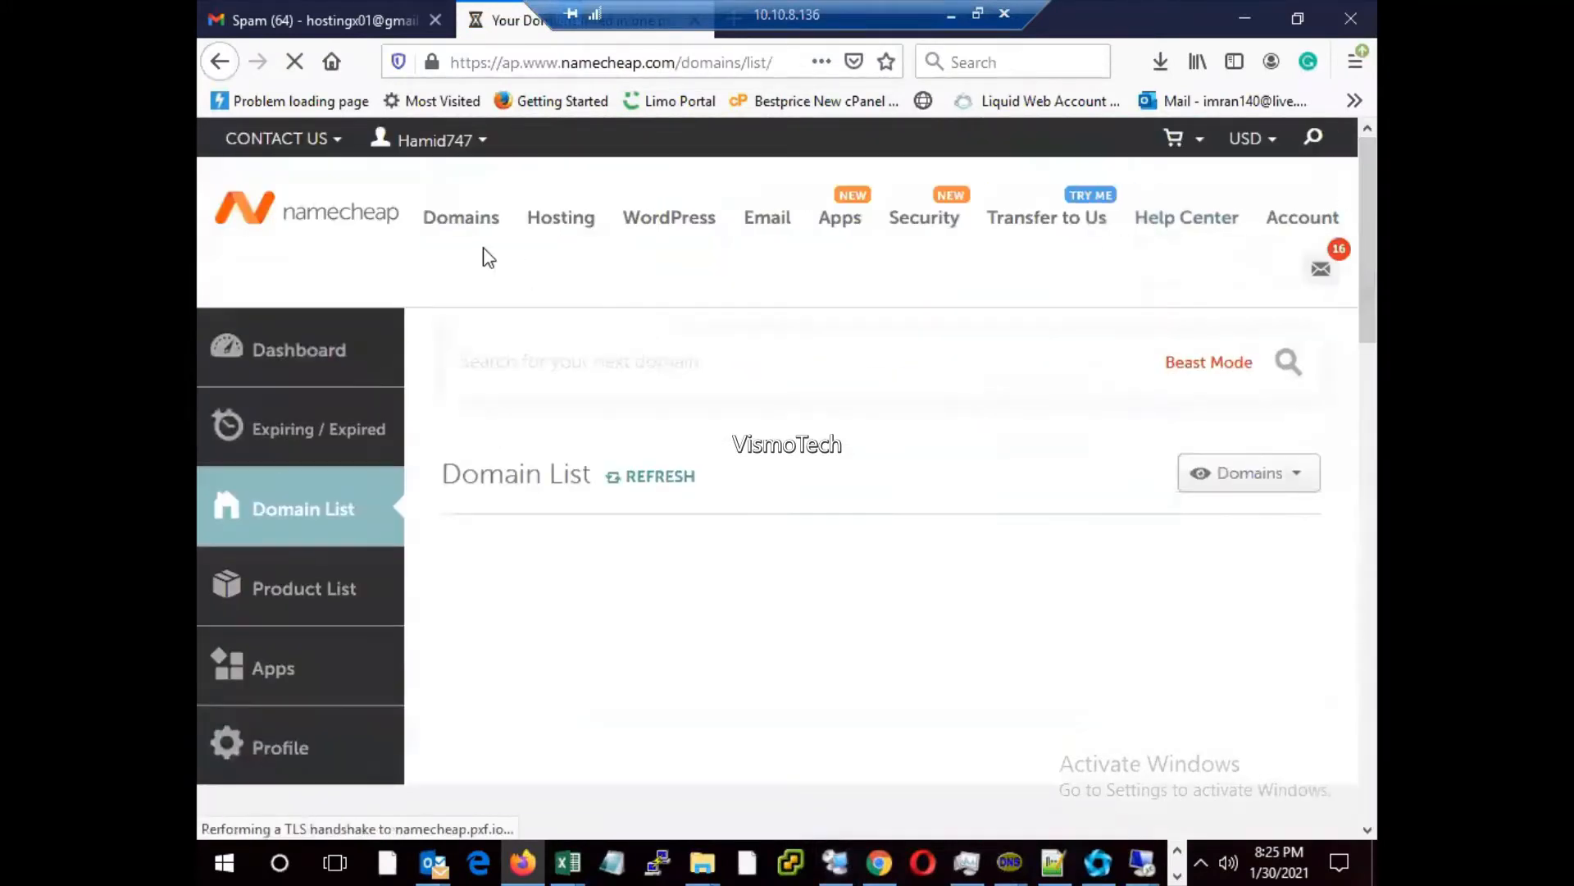
pyautogui.moveTo(468, 230)
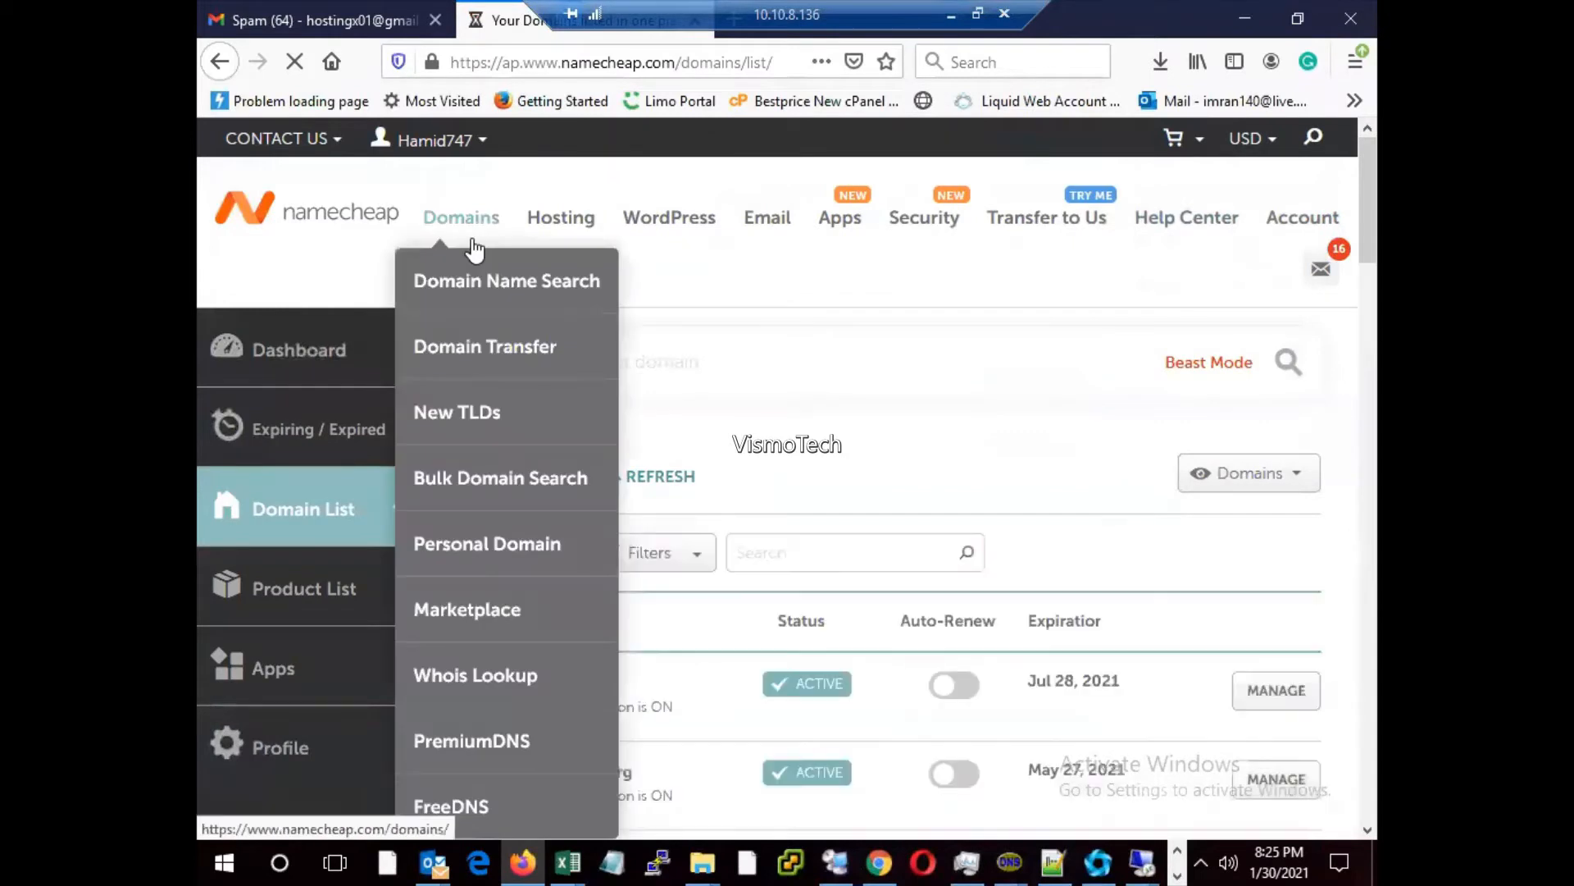
pyautogui.click(509, 290)
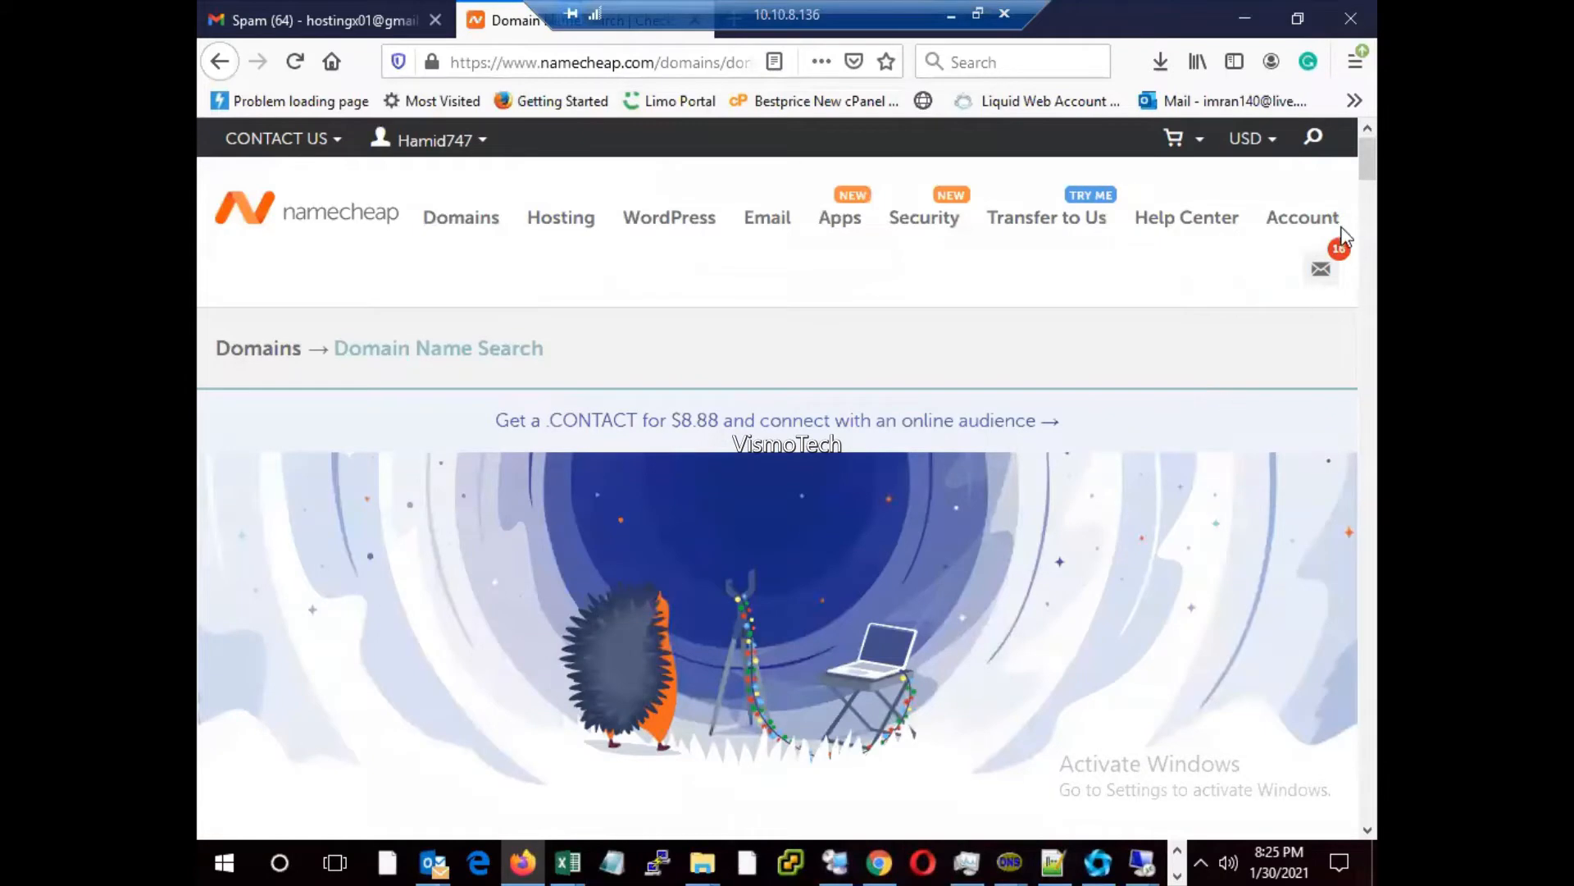
pyautogui.scroll(-1, 1344, 197)
pyautogui.scroll(-5, 1341, 205)
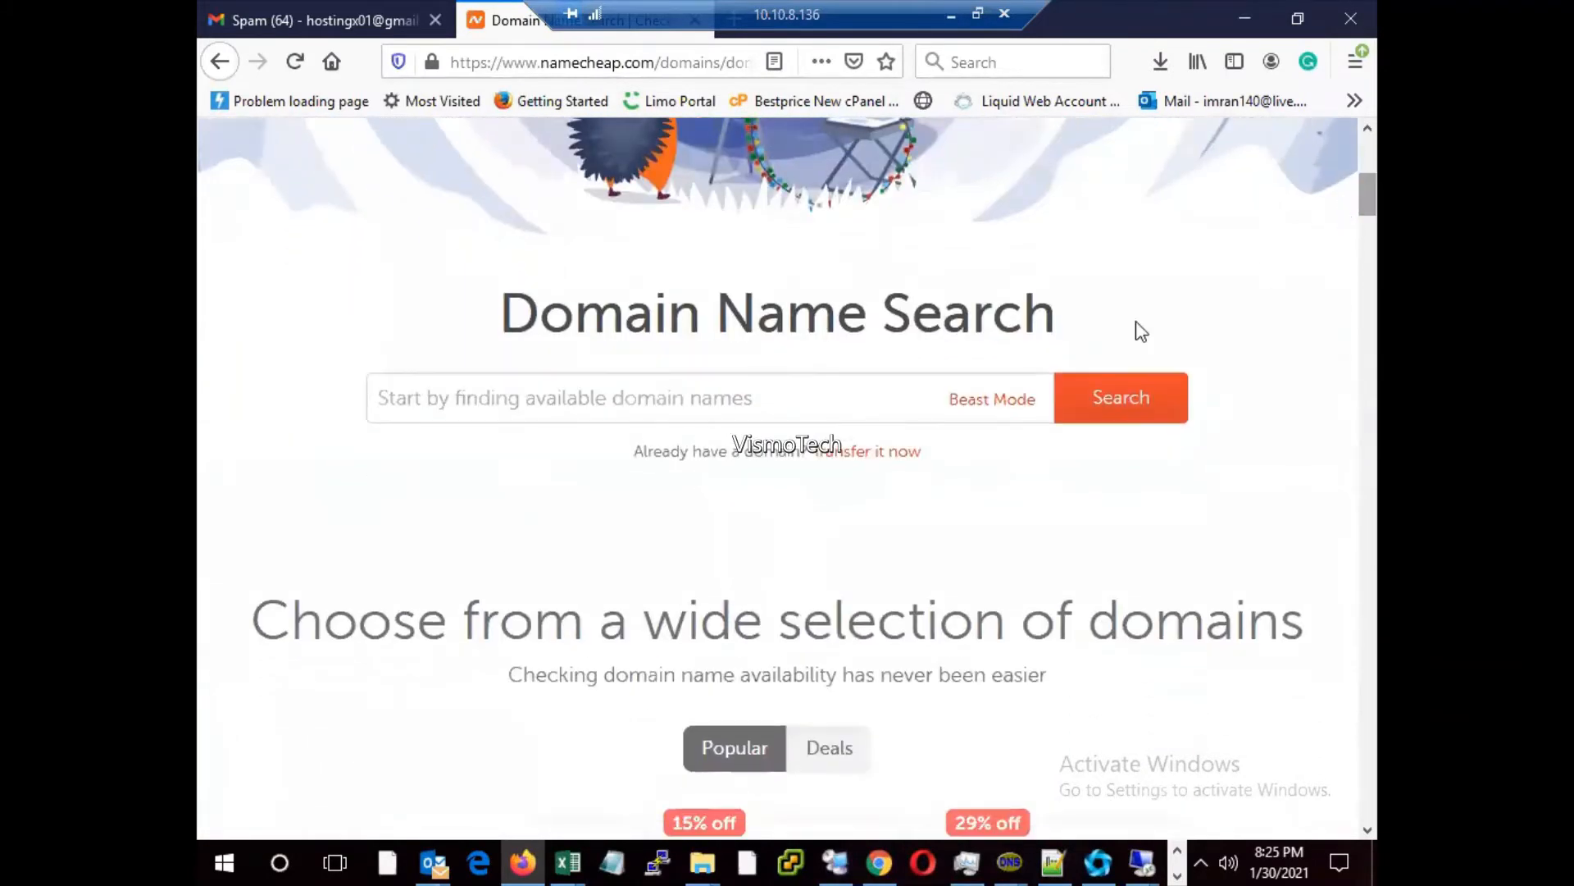
# Step: Search vismotech.com (already registered), then vismotech.net, available at $10.98/yr
pyautogui.click(857, 407)
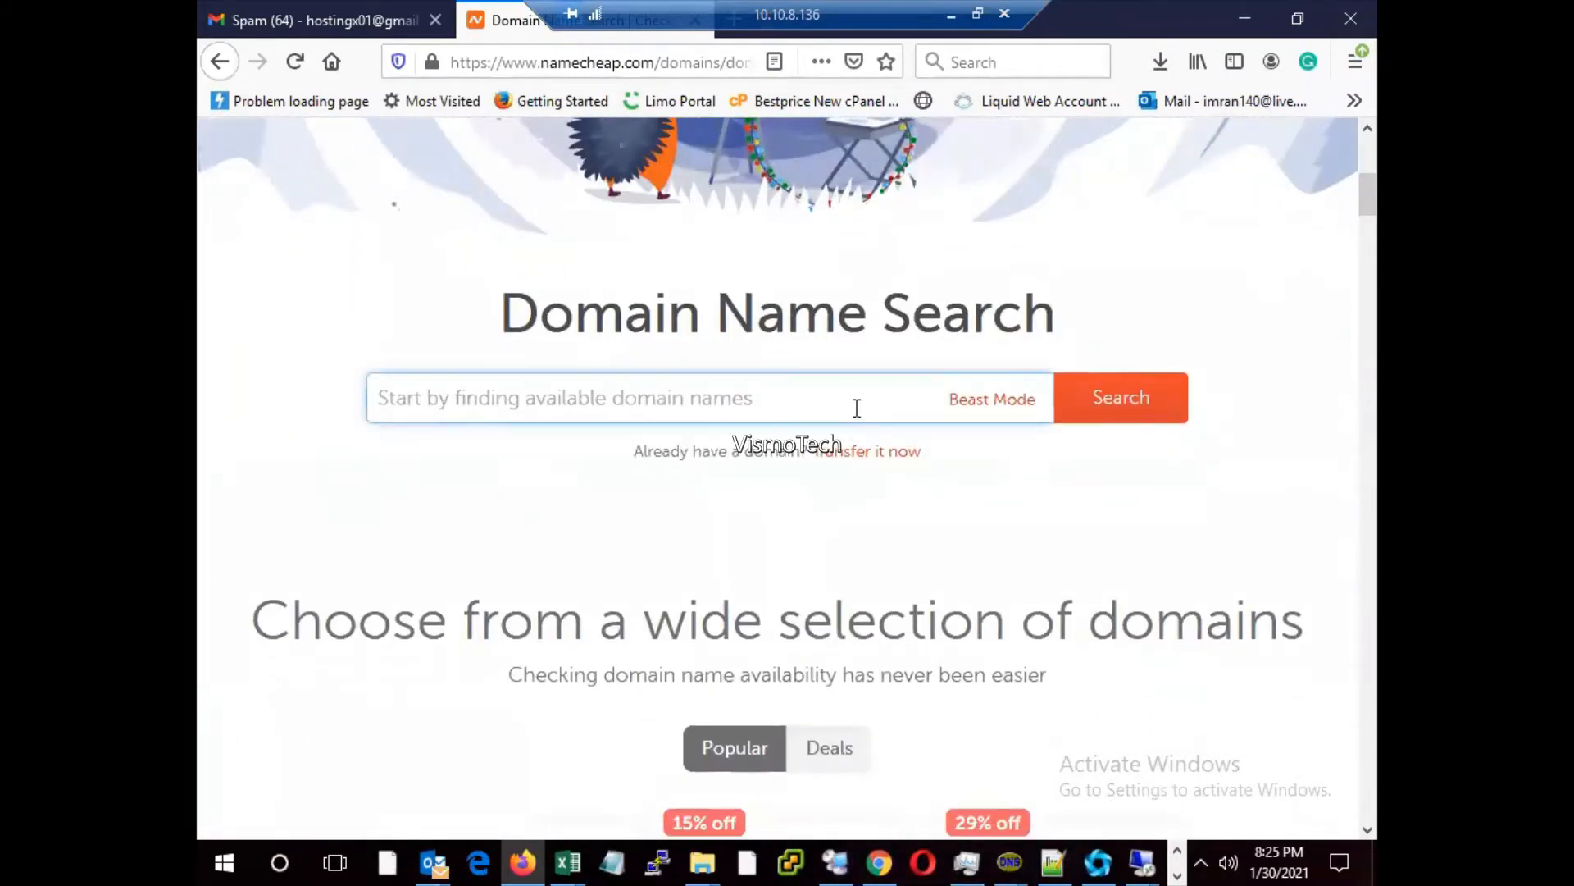
pyautogui.write('vis')
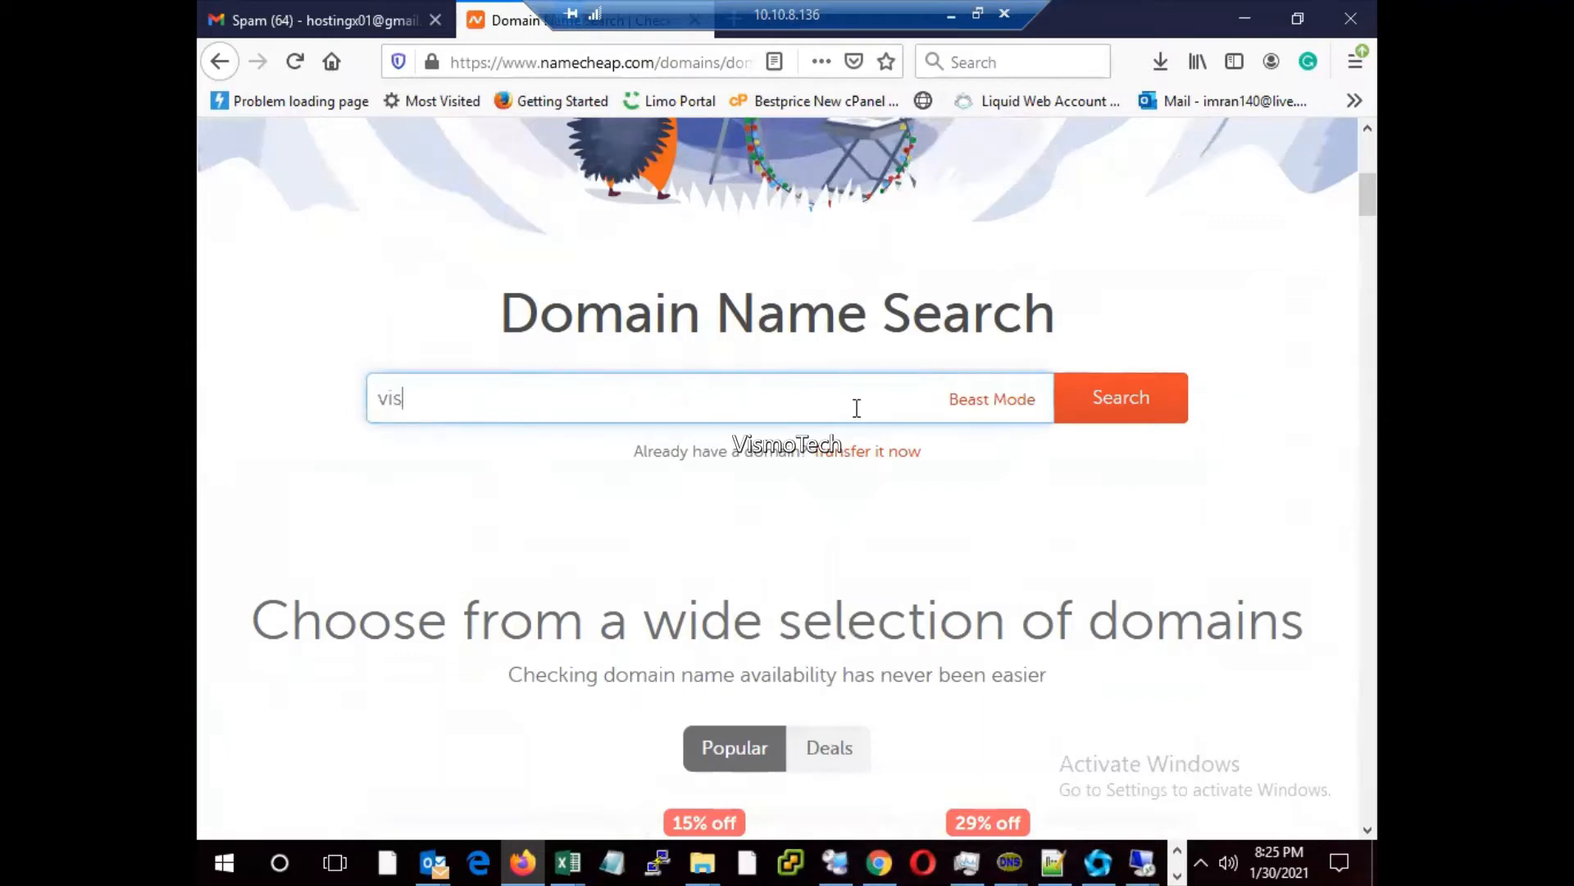
pyautogui.write('motech.com')
pyautogui.click(1144, 412)
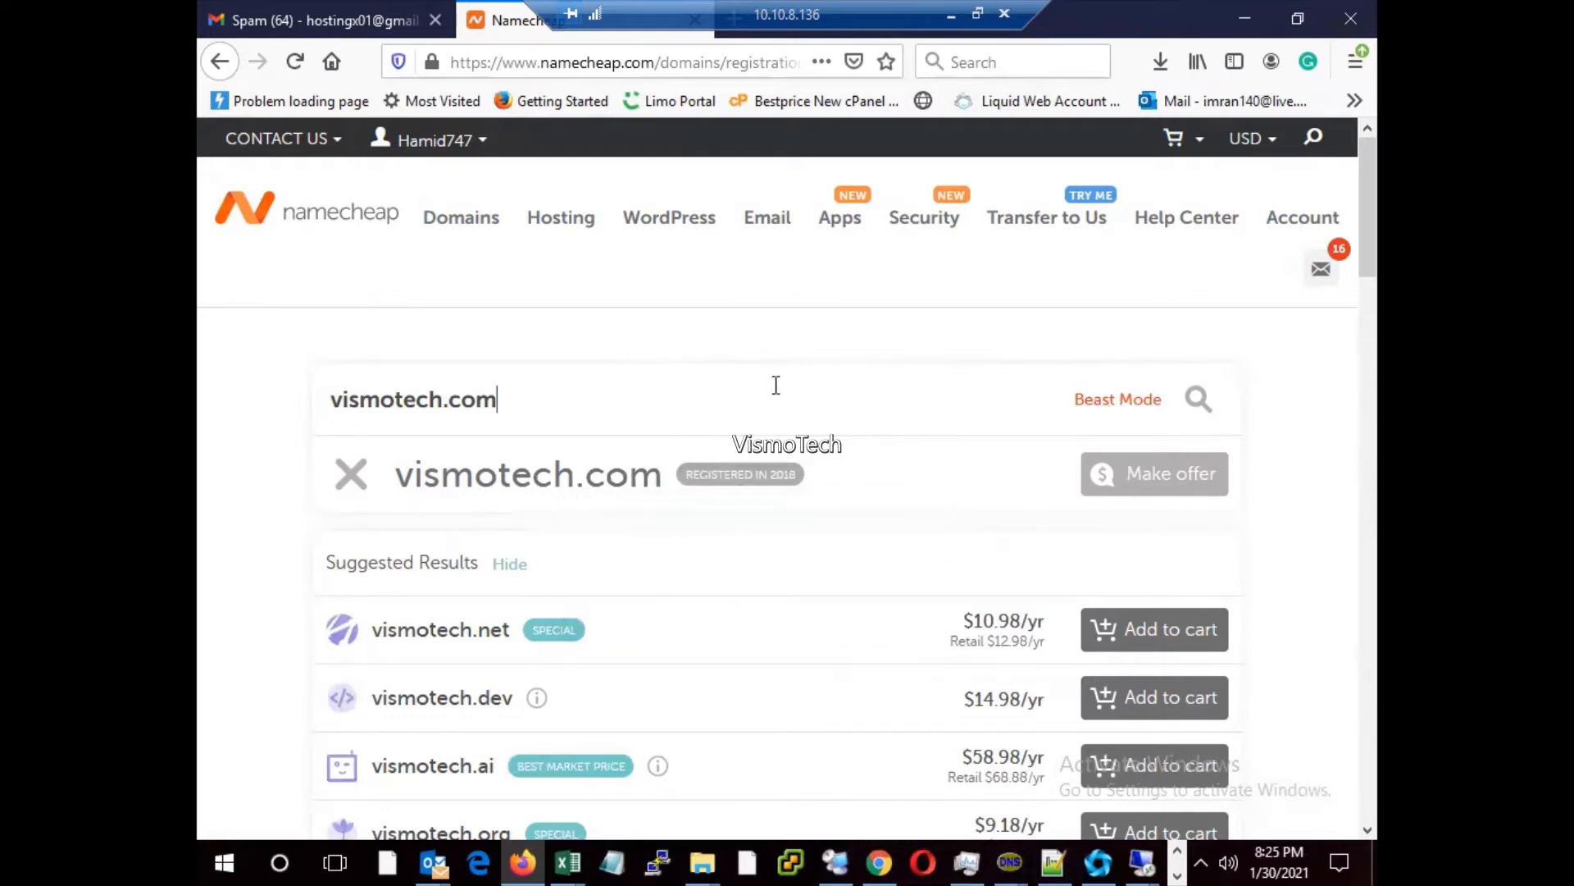
pyautogui.press('BackSpace')
pyautogui.press('BackSpace')
pyautogui.press('BackSpace')
pyautogui.write('net')
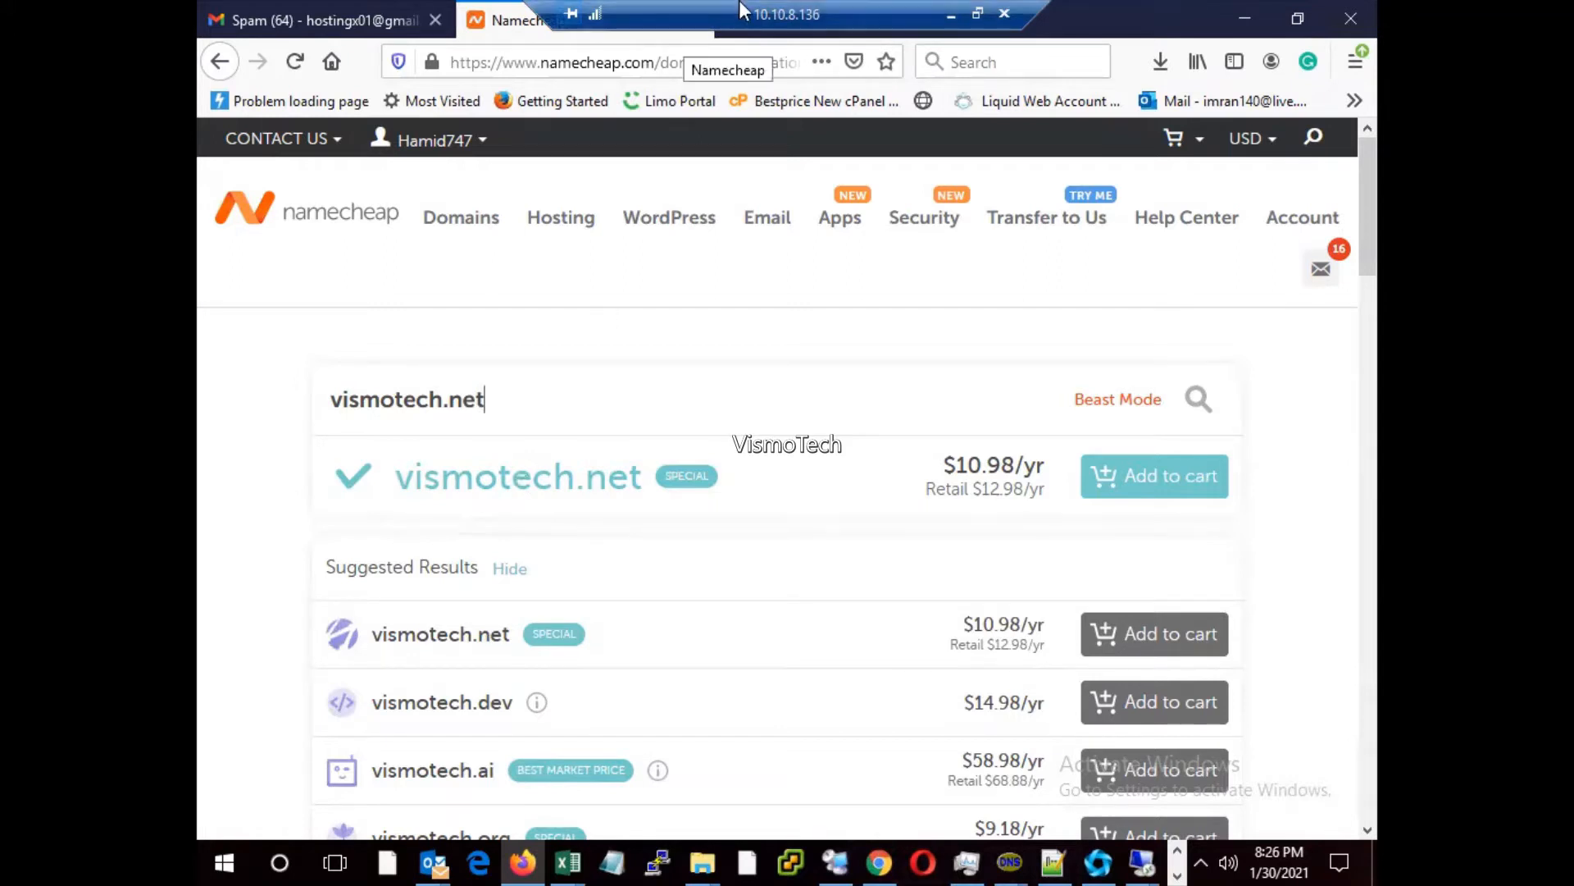
pyautogui.moveTo(742, 10); pyautogui.dragTo(355, 10)
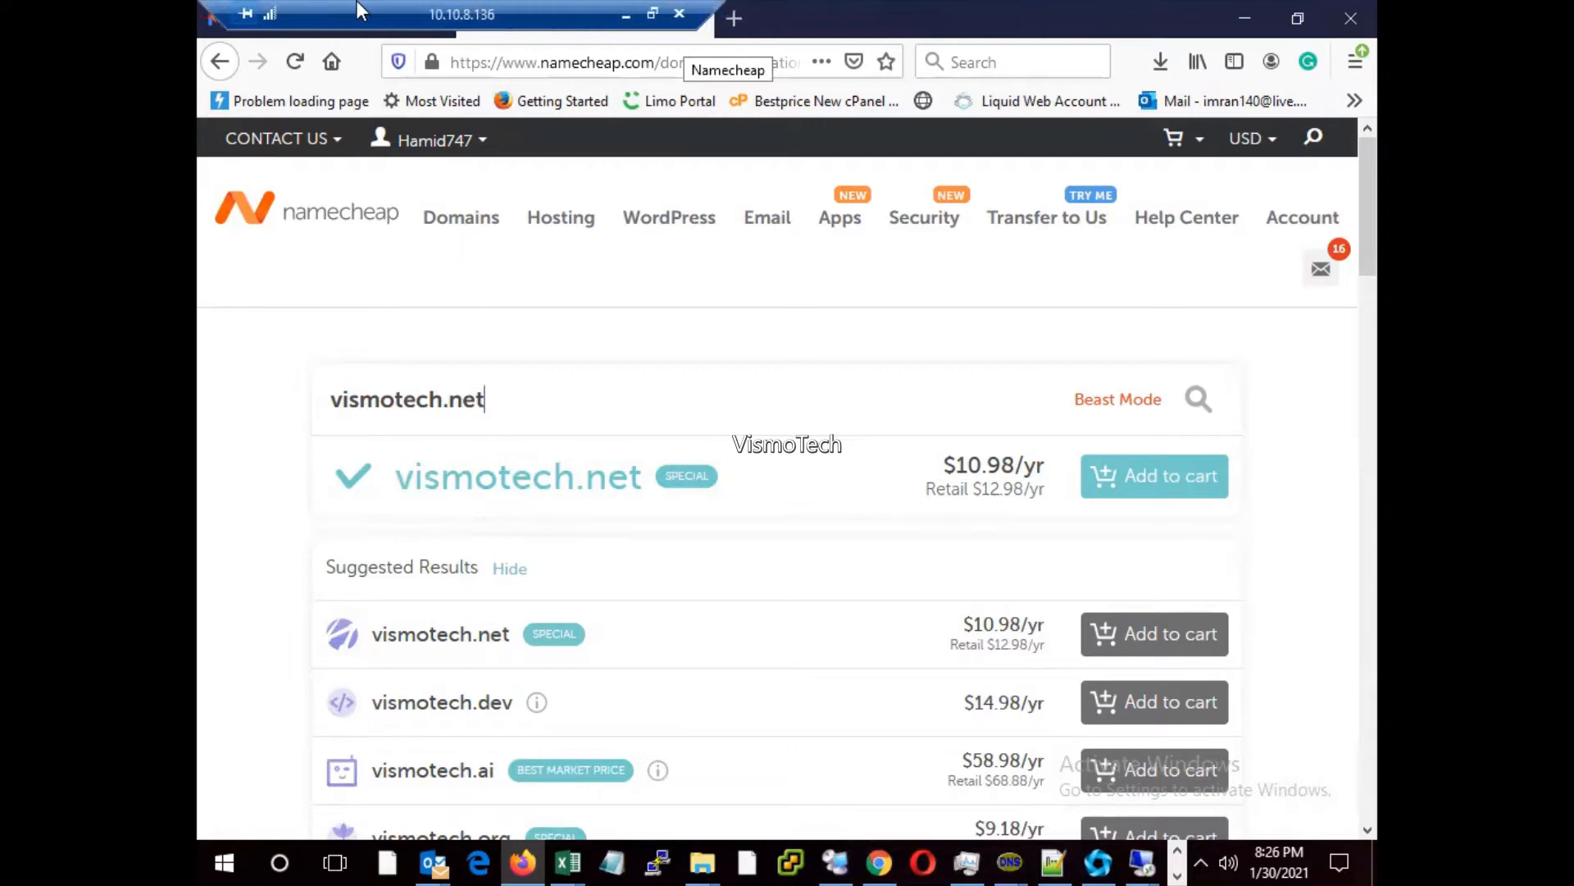
# Step: On godaddy.com, search vismotech.net, fixing the 'vimotech' typo: available at $14.99 first year
pyautogui.click(738, 21)
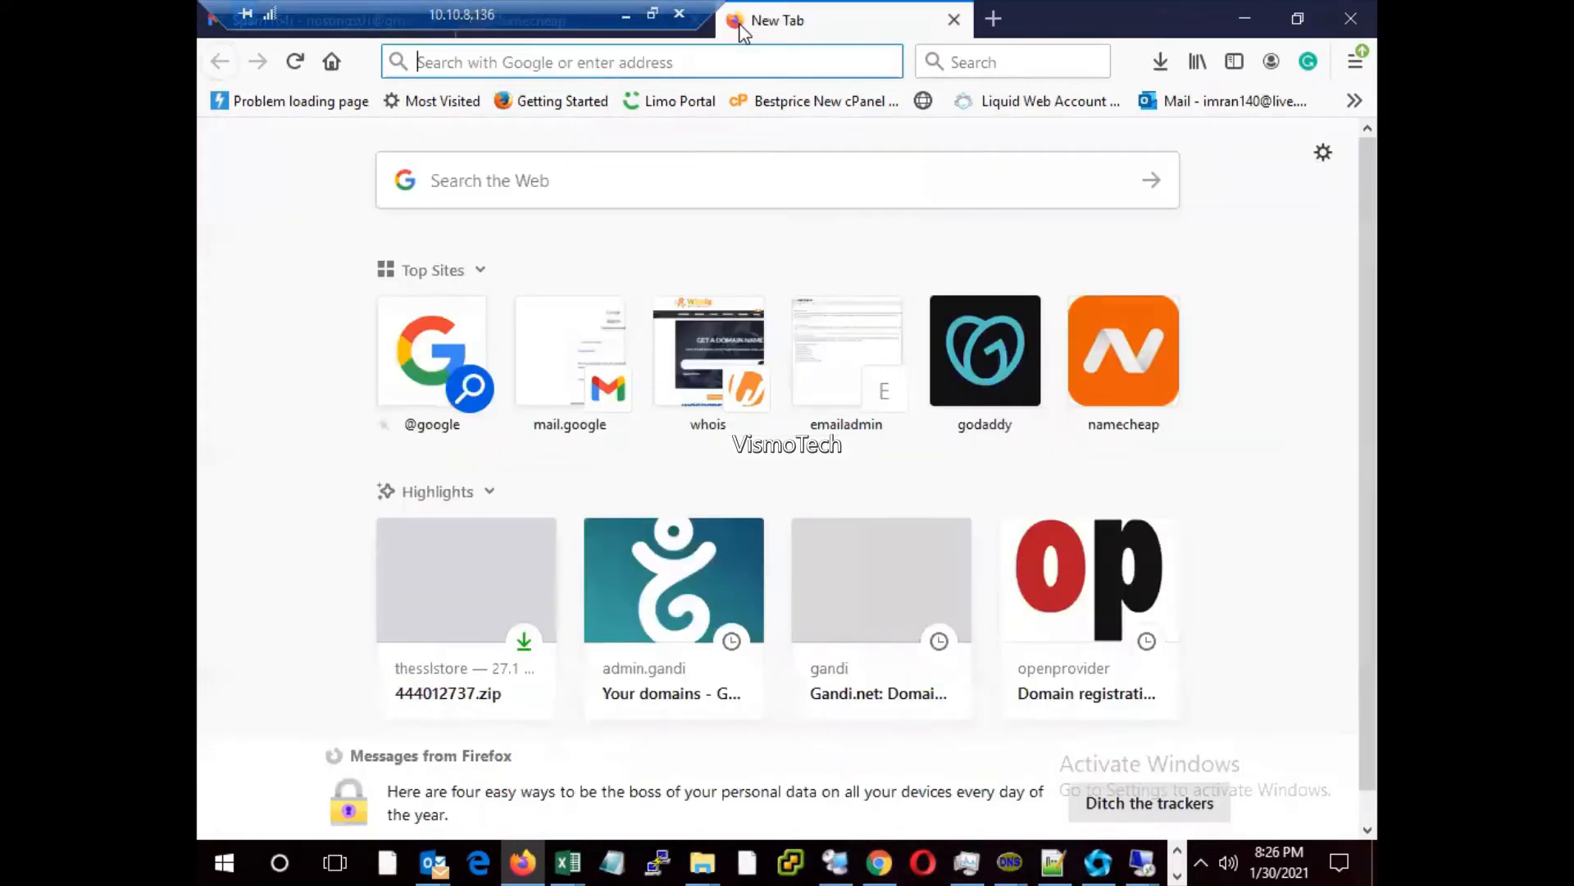
pyautogui.click(713, 62)
pyautogui.write('goda')
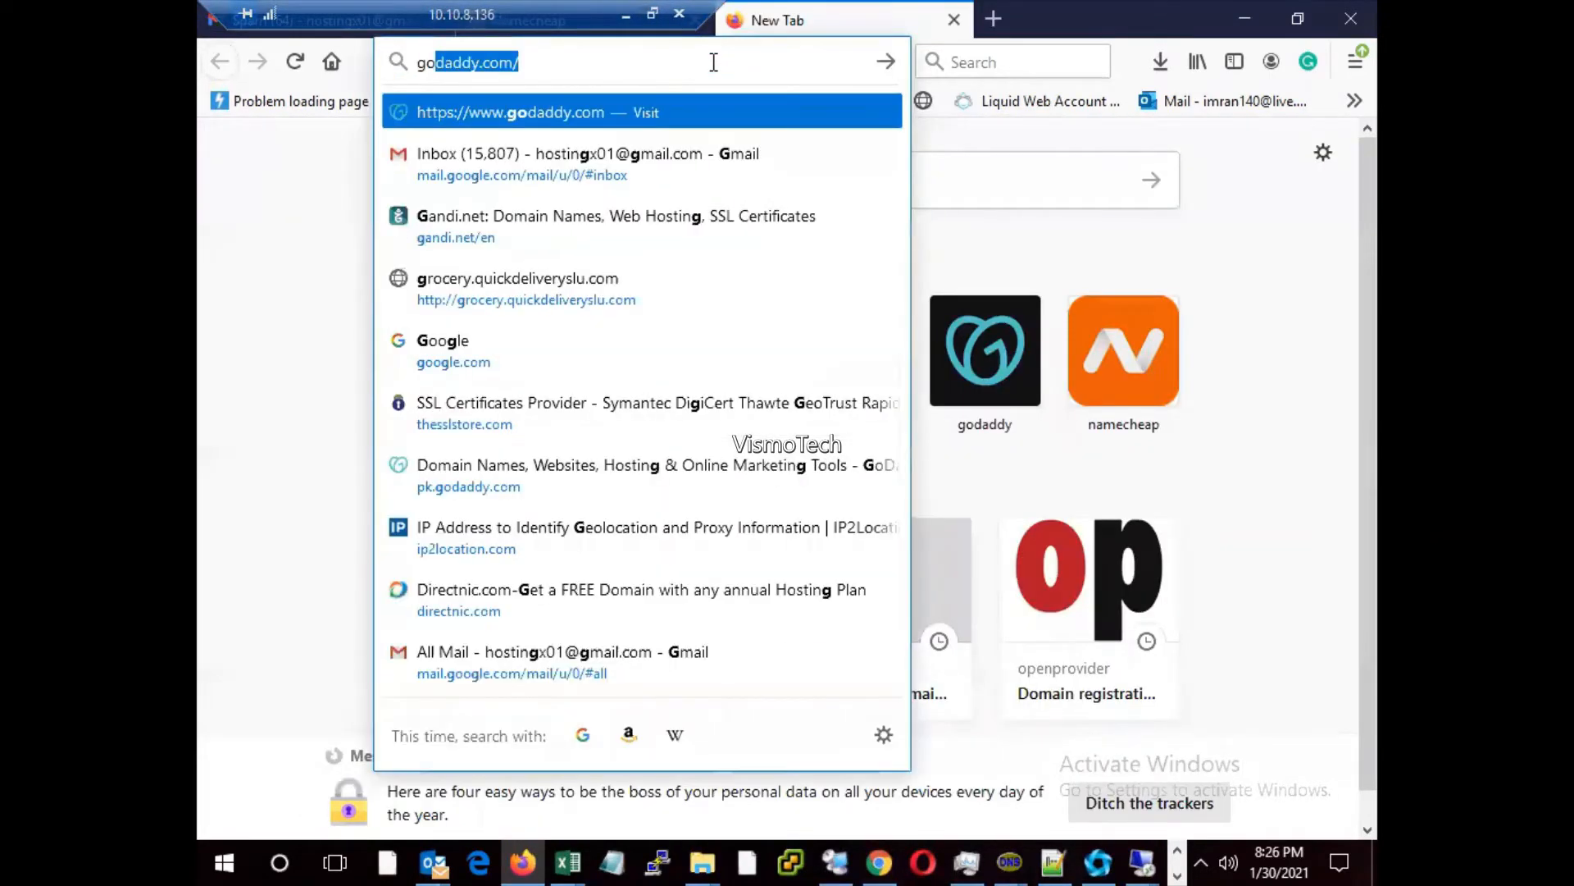
pyautogui.write('dd')
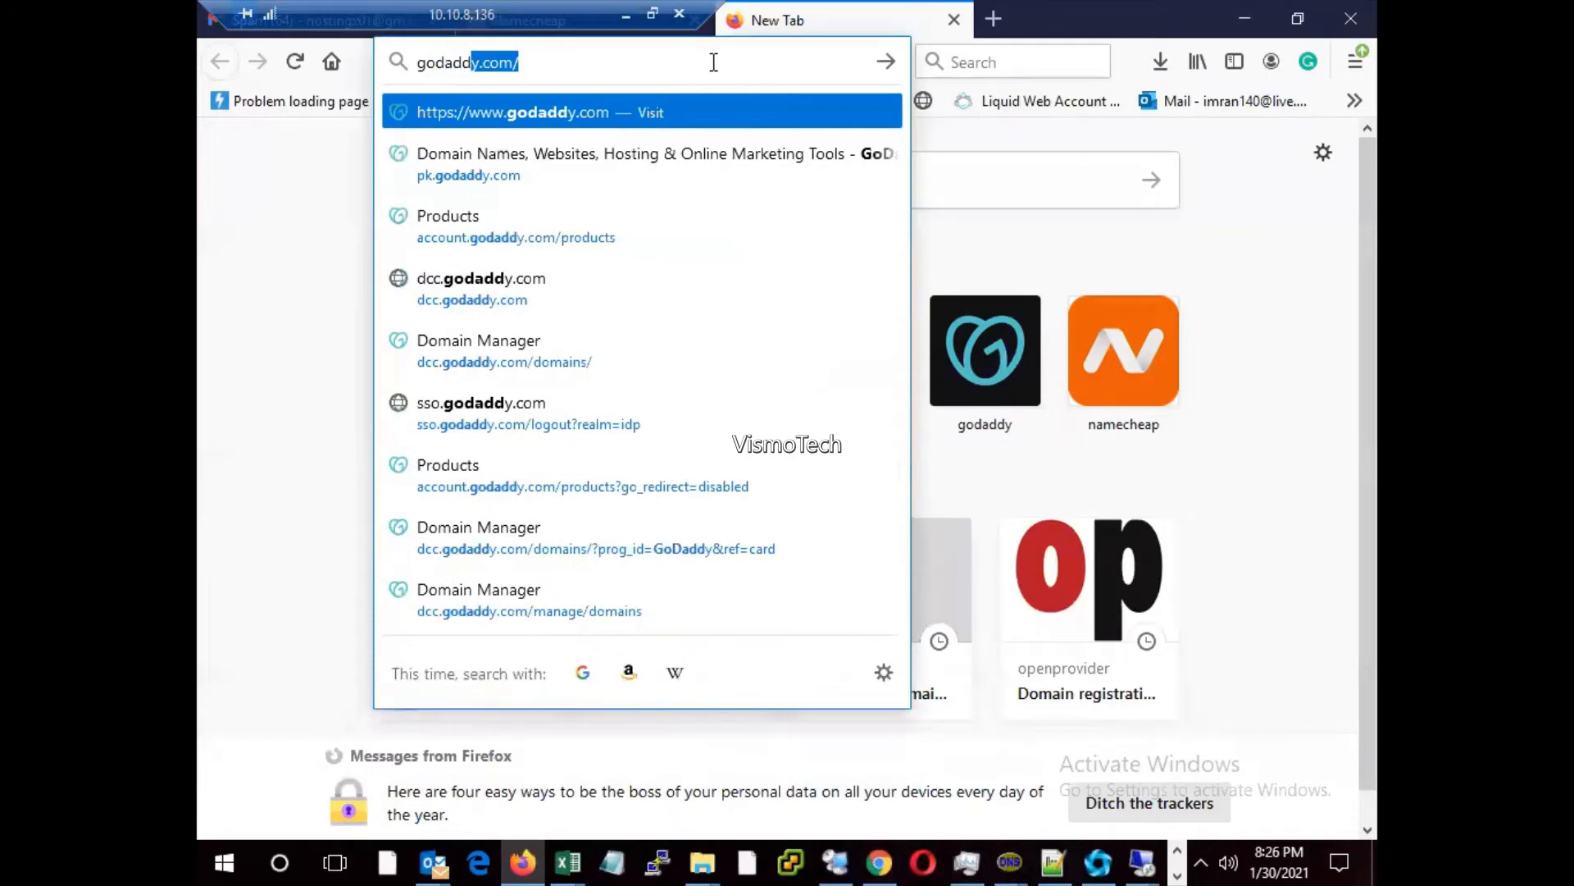
pyautogui.write('y')
pyautogui.press('Return')
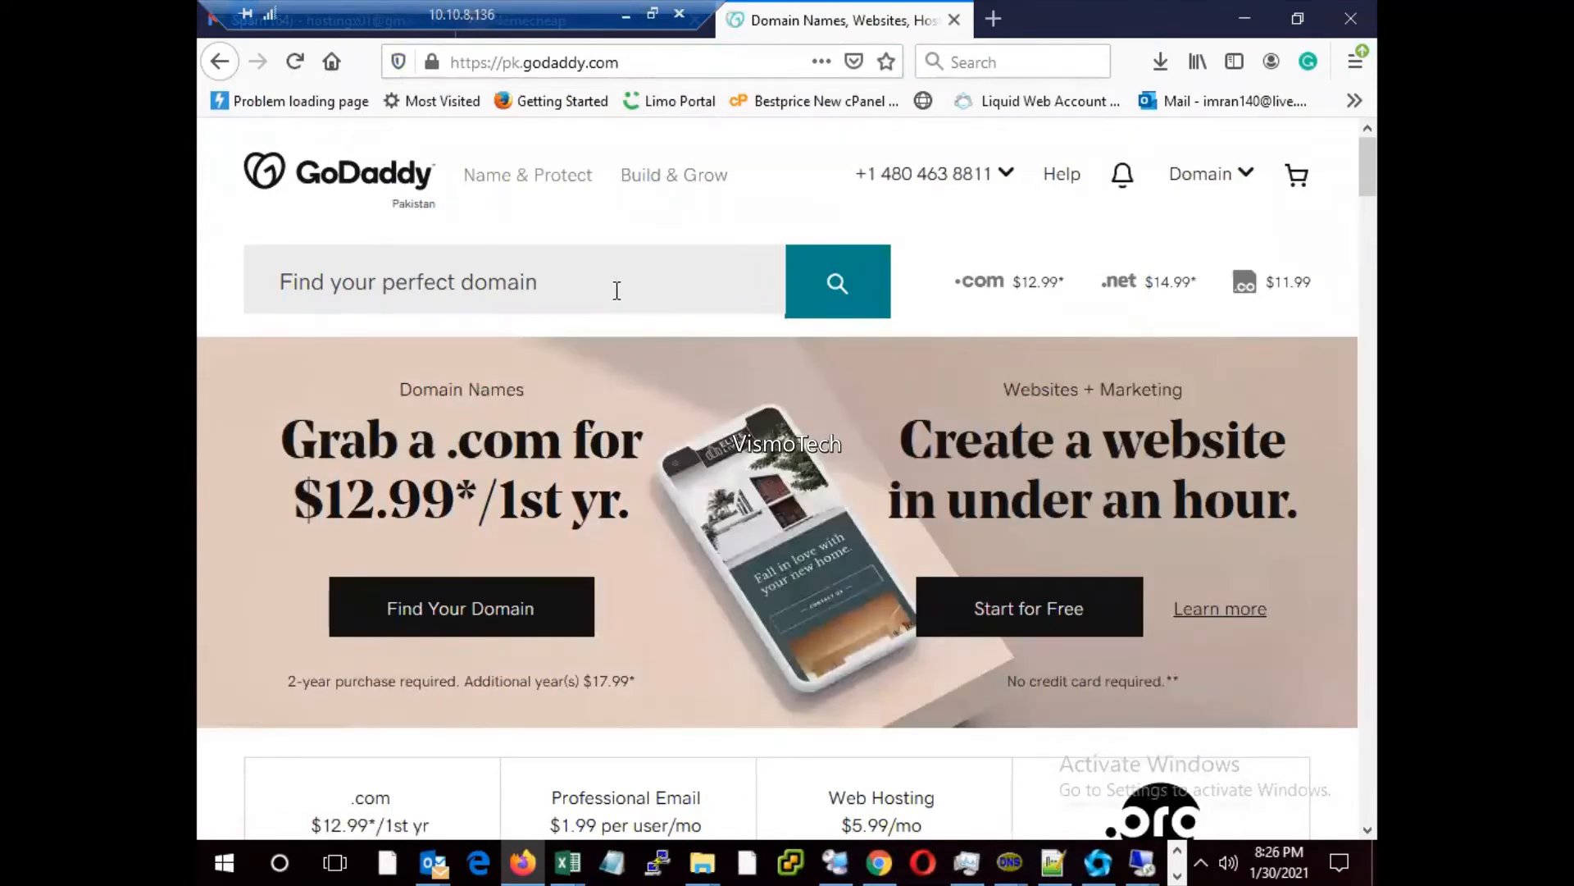
pyautogui.write('vimotech')
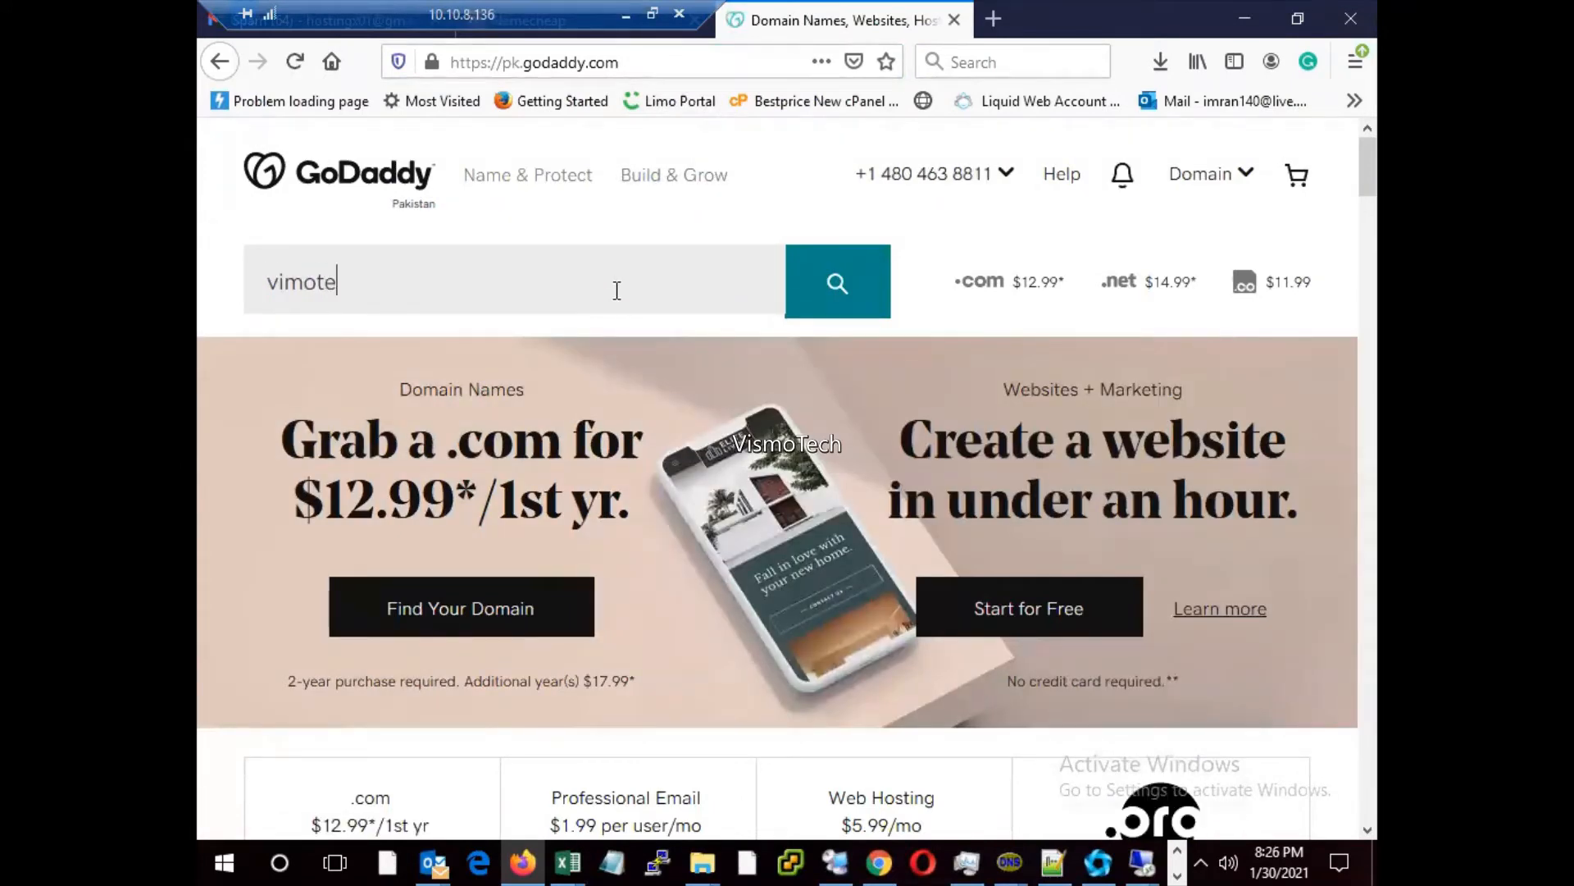
pyautogui.write('.net')
pyautogui.press('Return')
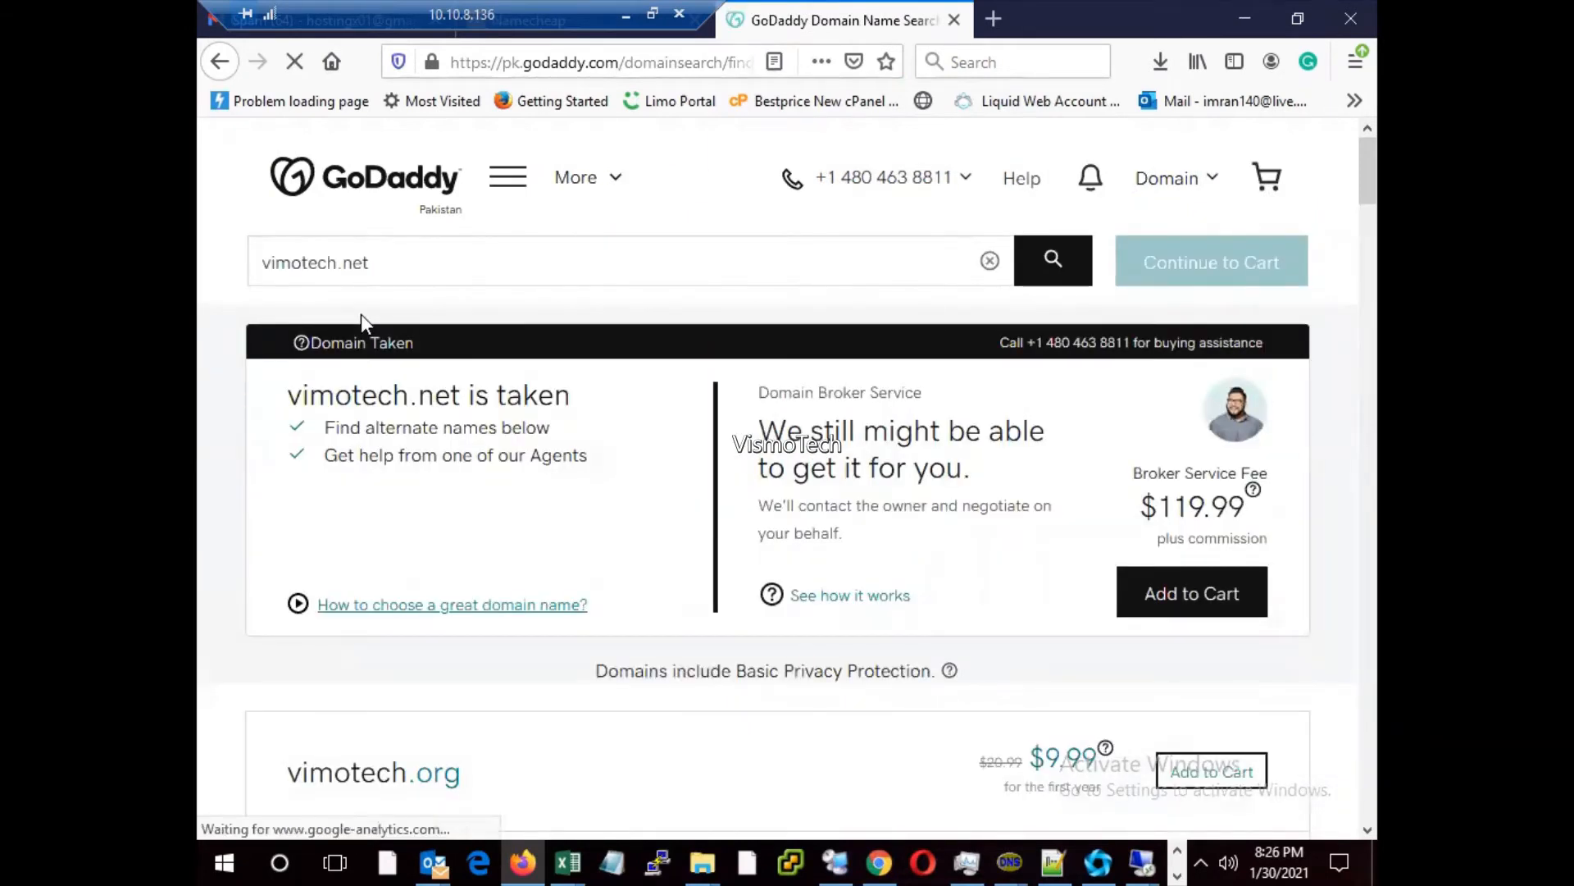
pyautogui.click(278, 264)
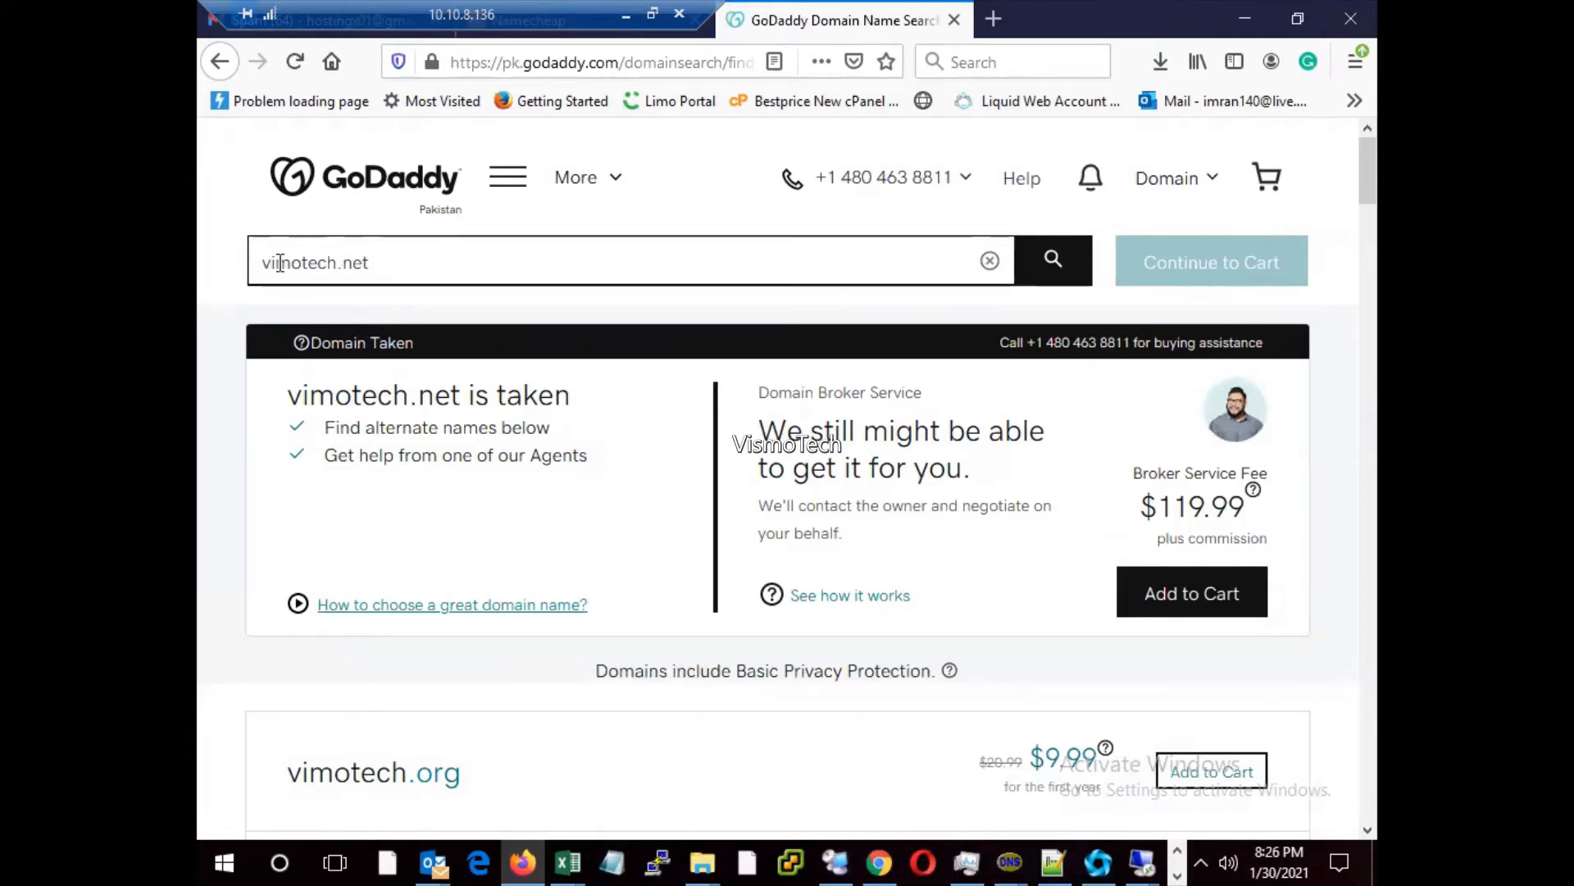
pyautogui.click(278, 263)
pyautogui.write('s')
pyautogui.click(1071, 267)
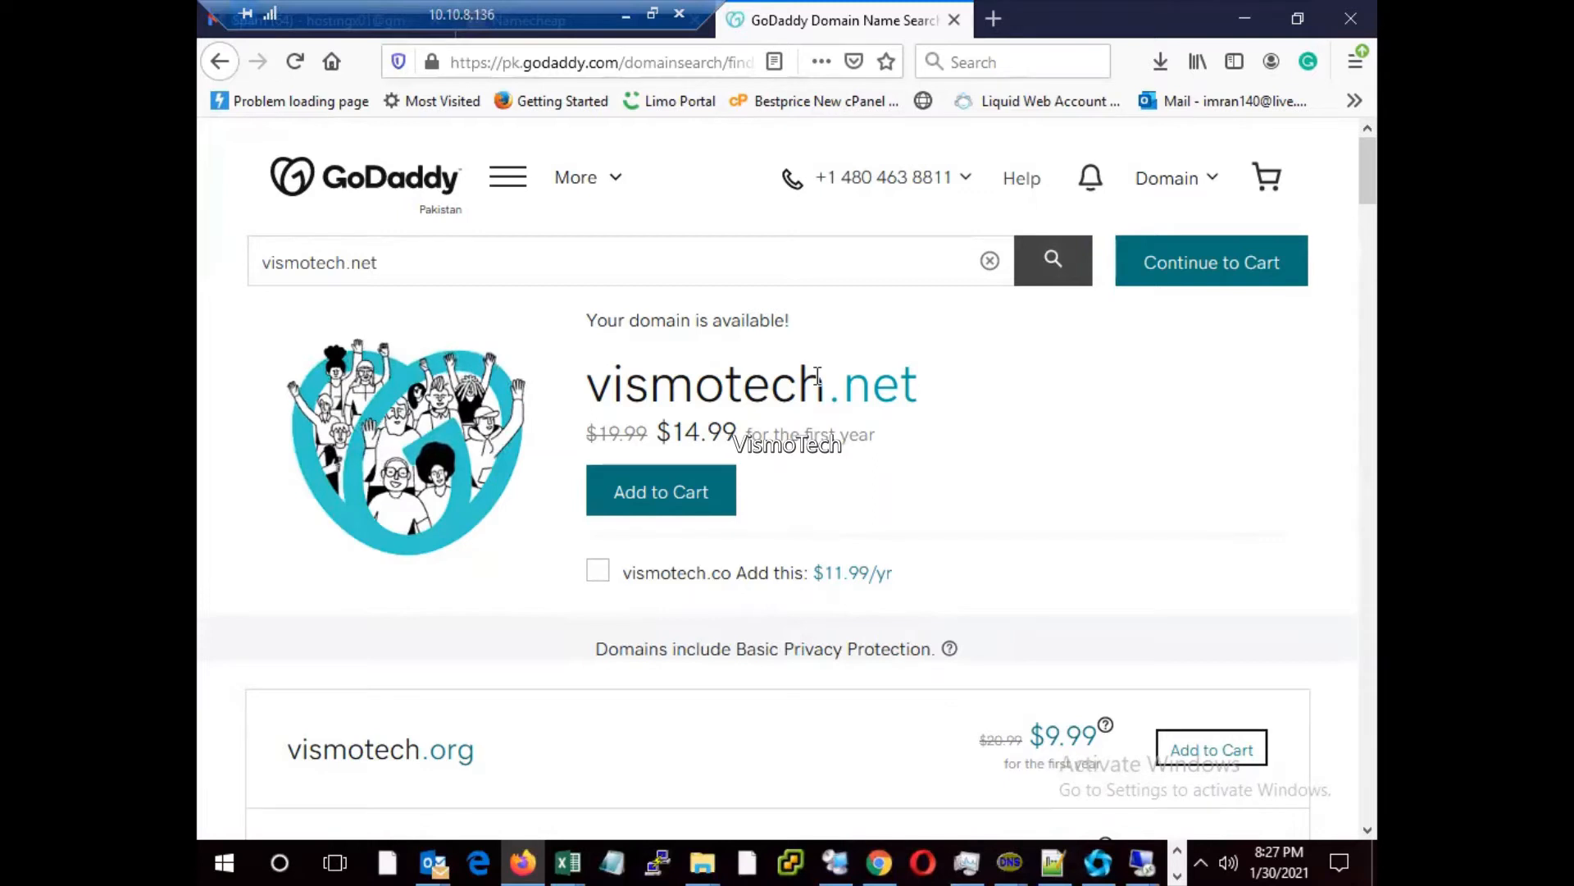
# Step: Search GoDaddy for vismotech.com instead of vismotech.net
pyautogui.click(545, 244)
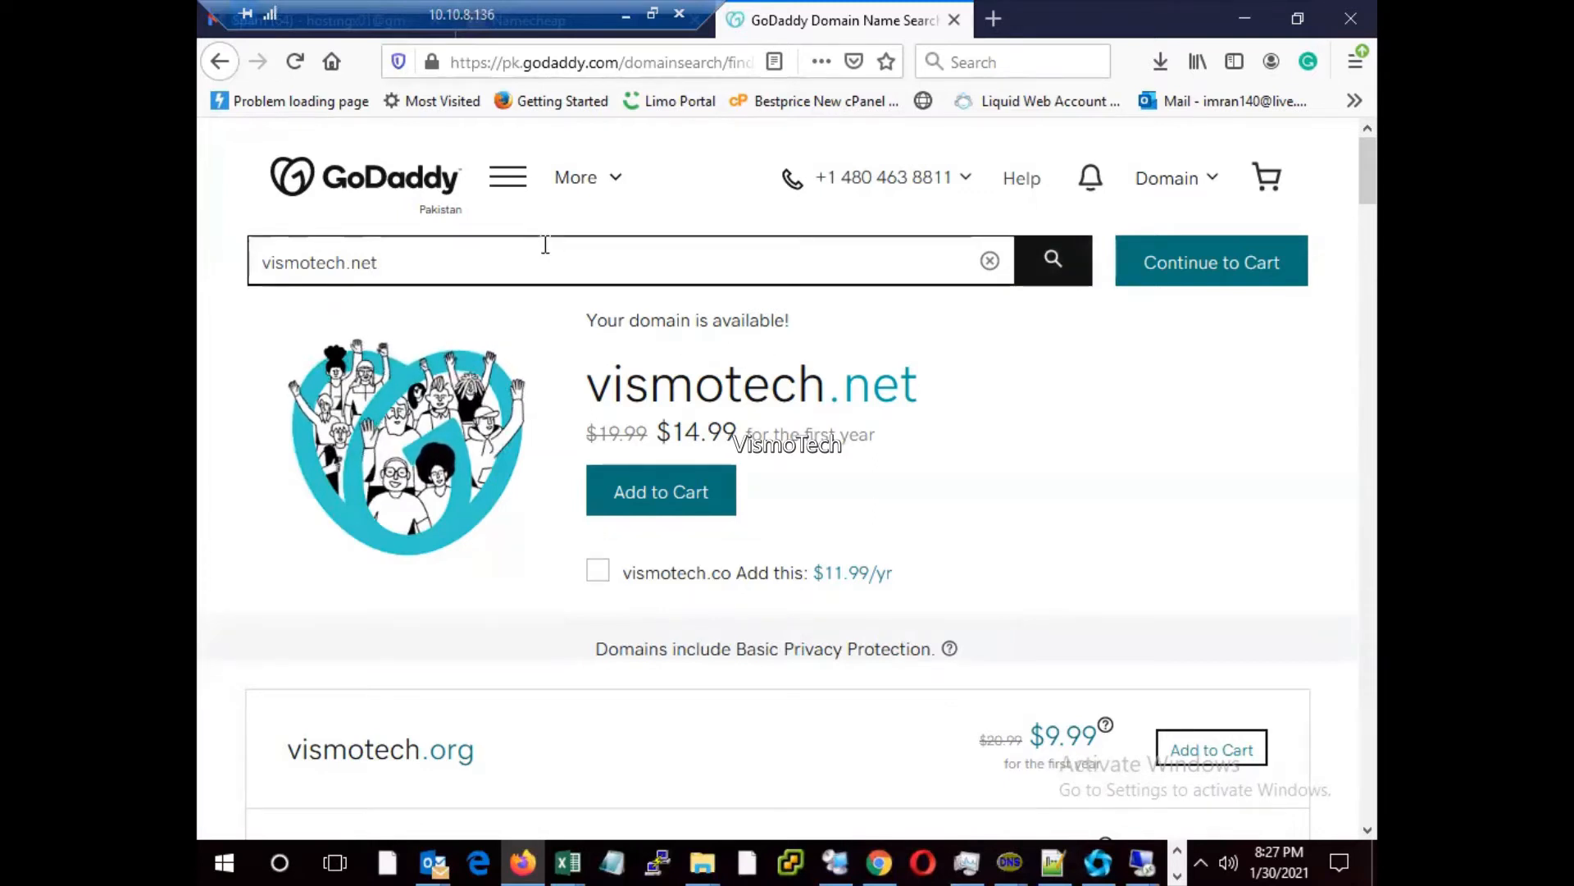
pyautogui.press('BackSpace')
pyautogui.press('BackSpace')
pyautogui.write('com')
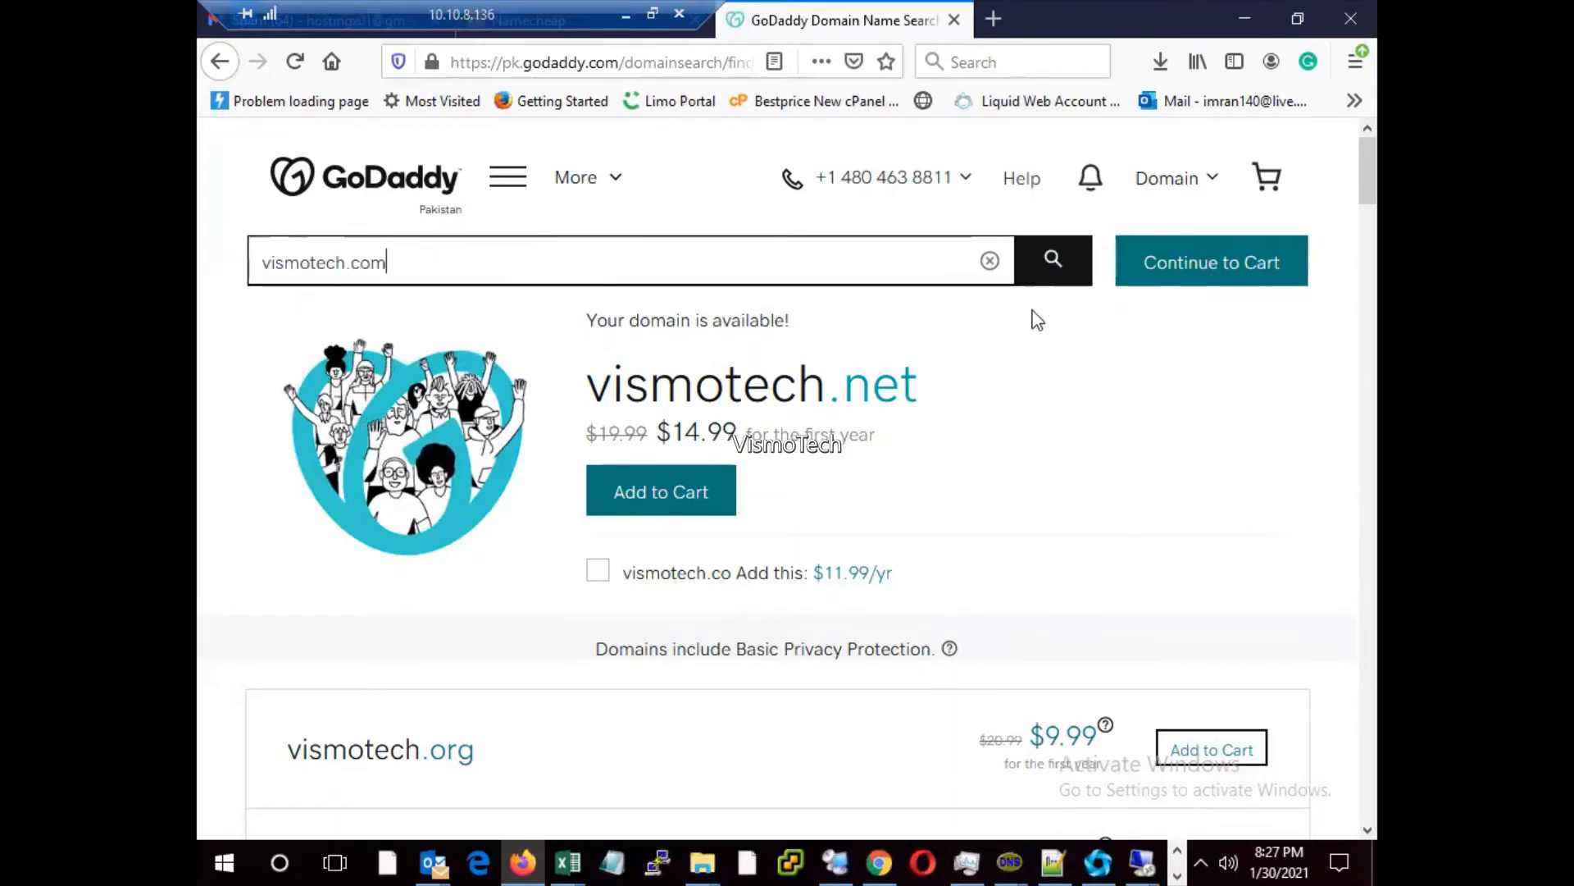
pyautogui.click(1050, 271)
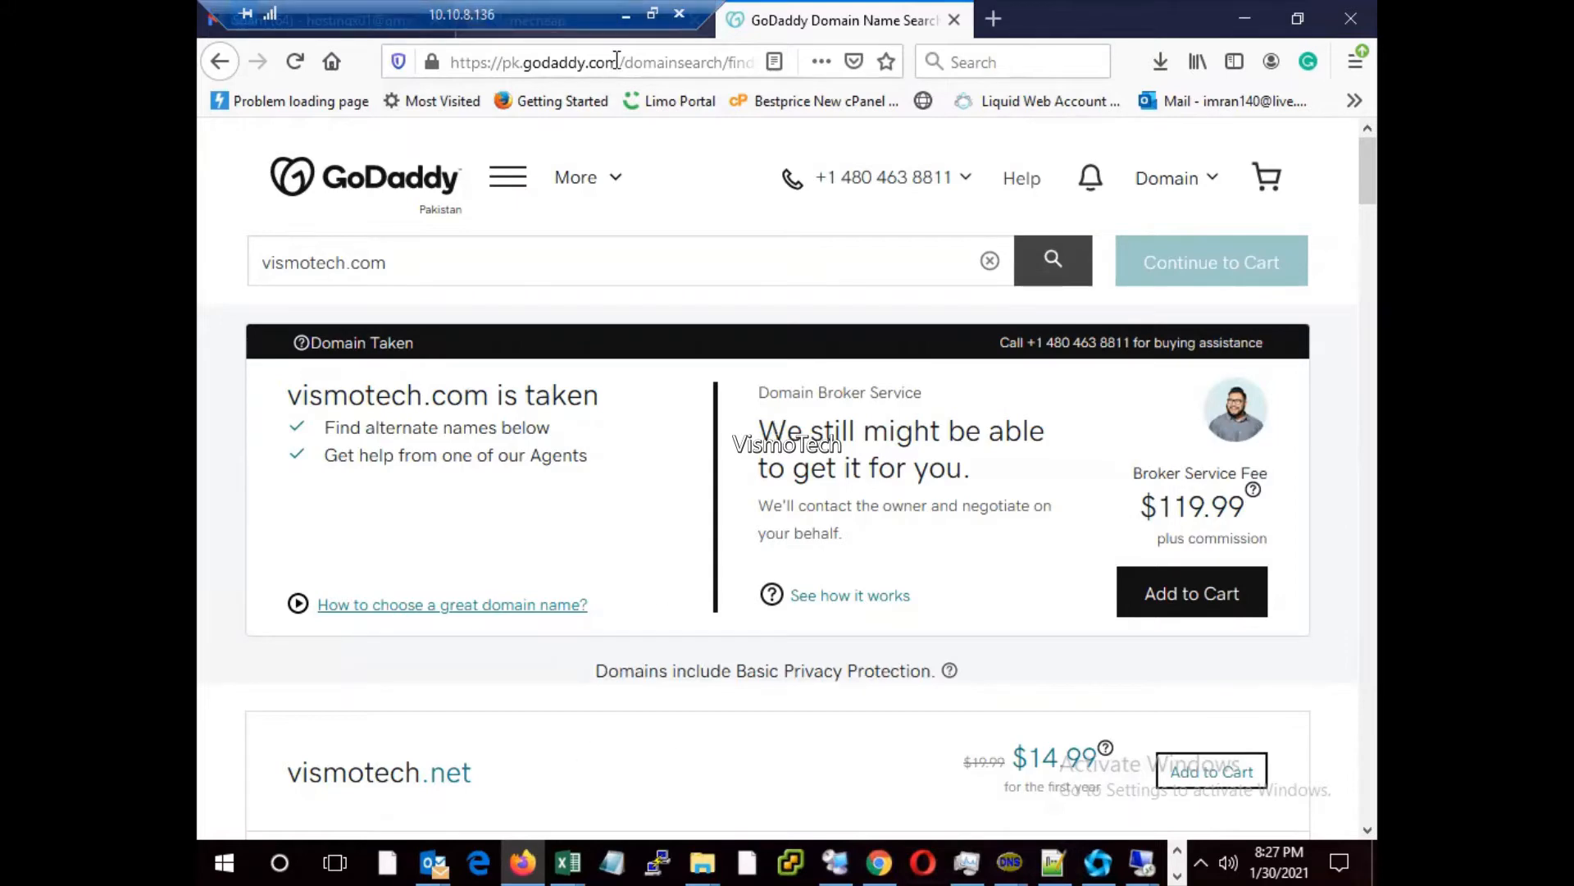
# Step: Back in Route 53, review vismotech.net at $11.00 and the related domain suggestions
pyautogui.click(626, 14)
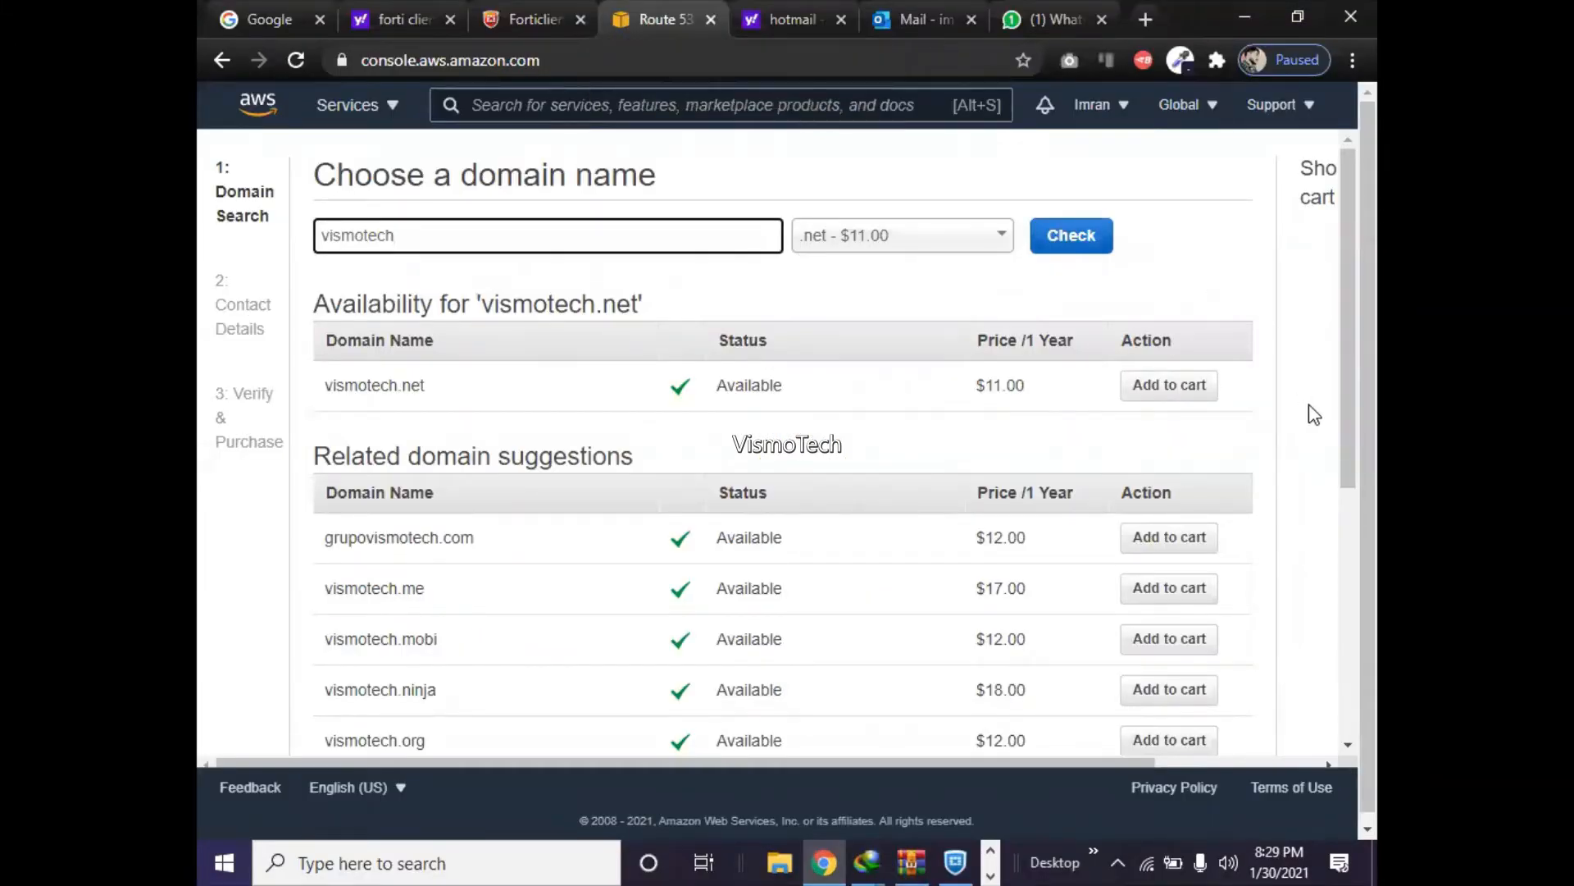
pyautogui.scroll(-2, 1341, 447)
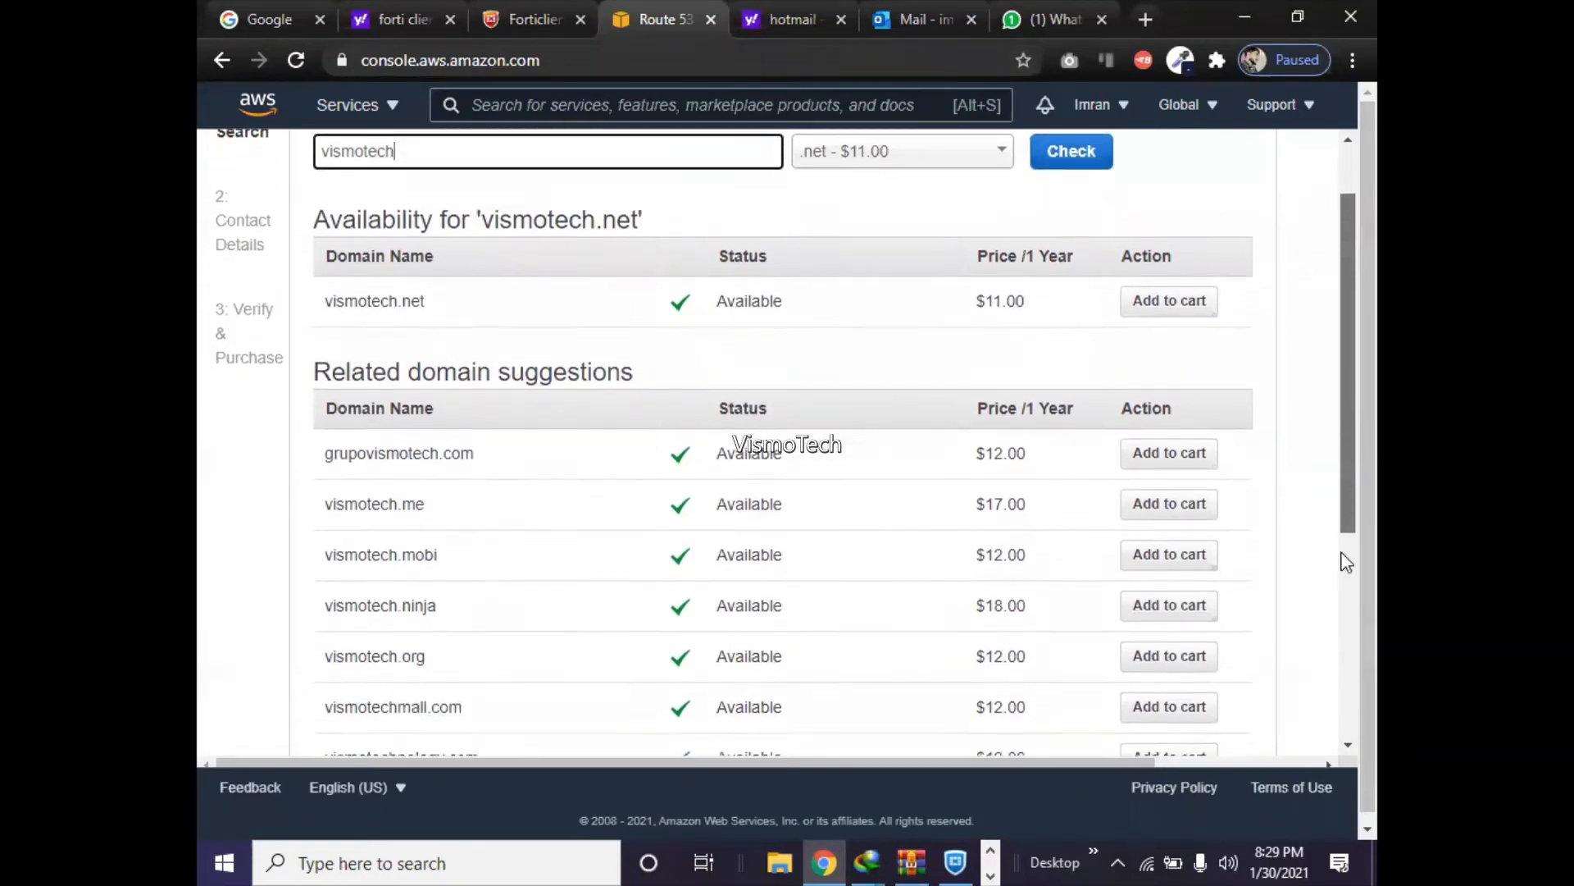
pyautogui.scroll(2, 1340, 373)
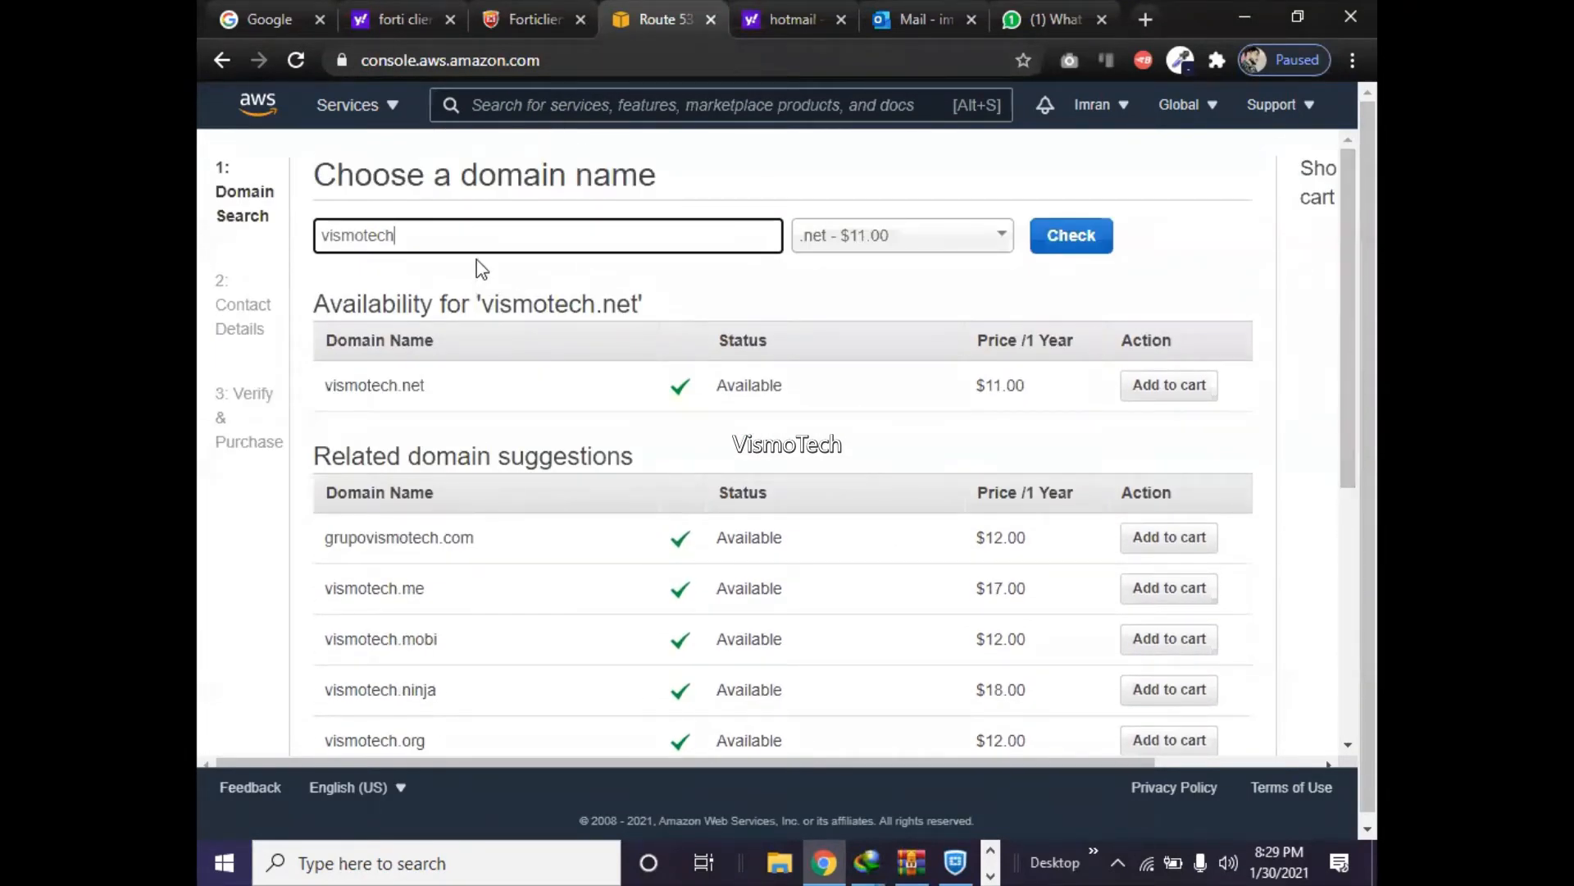
# Step: From Hosted zones, start a new hosted zone and enter vismotech.com as its domain name
pyautogui.click(211, 67)
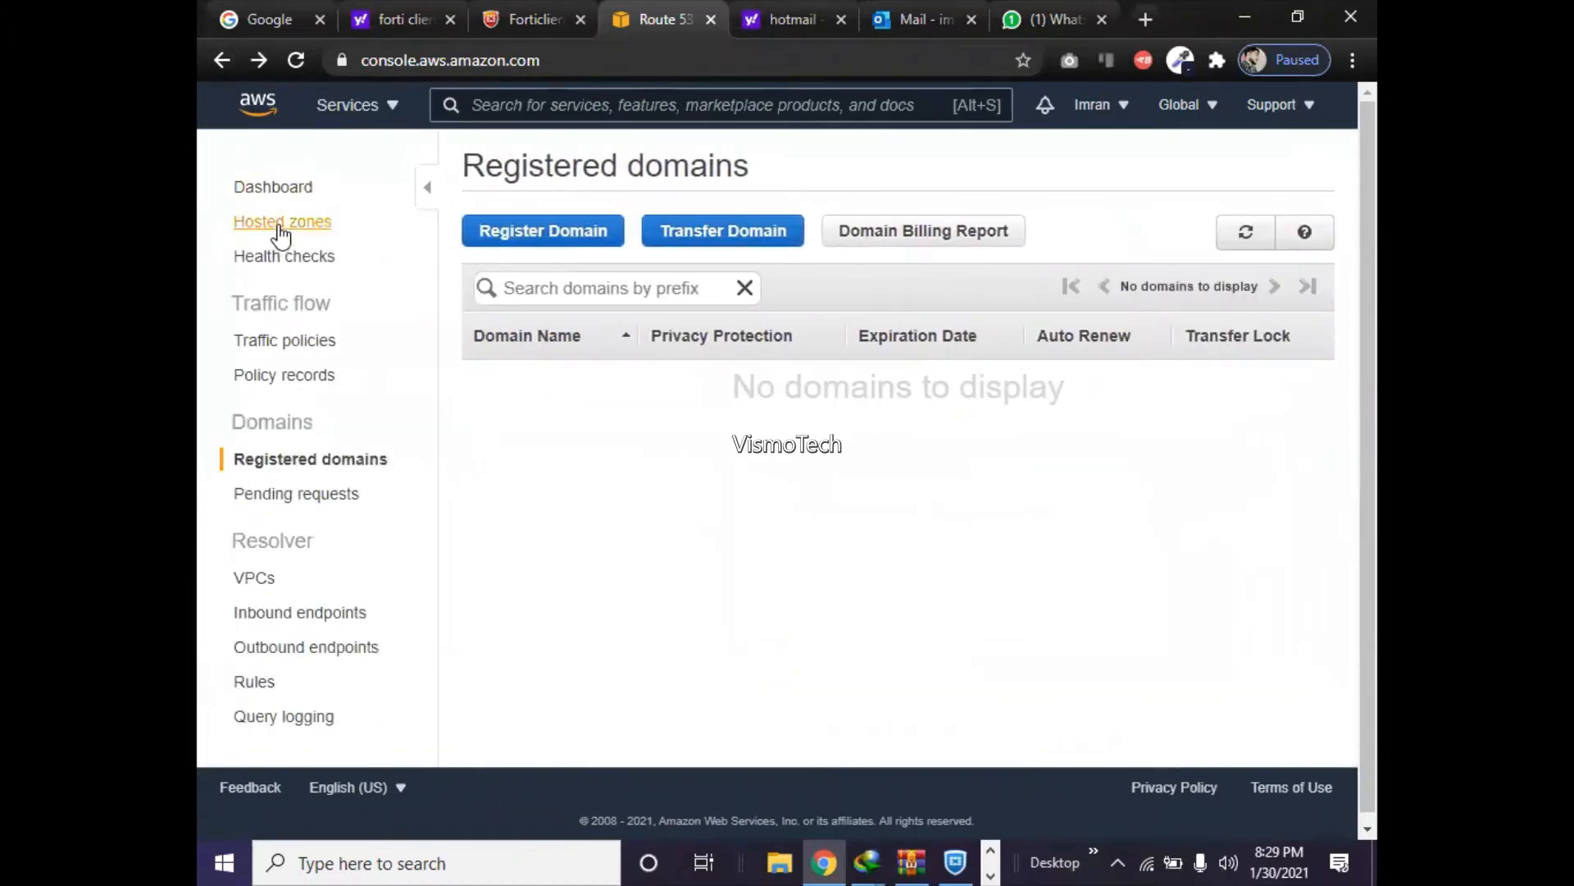
pyautogui.click(282, 224)
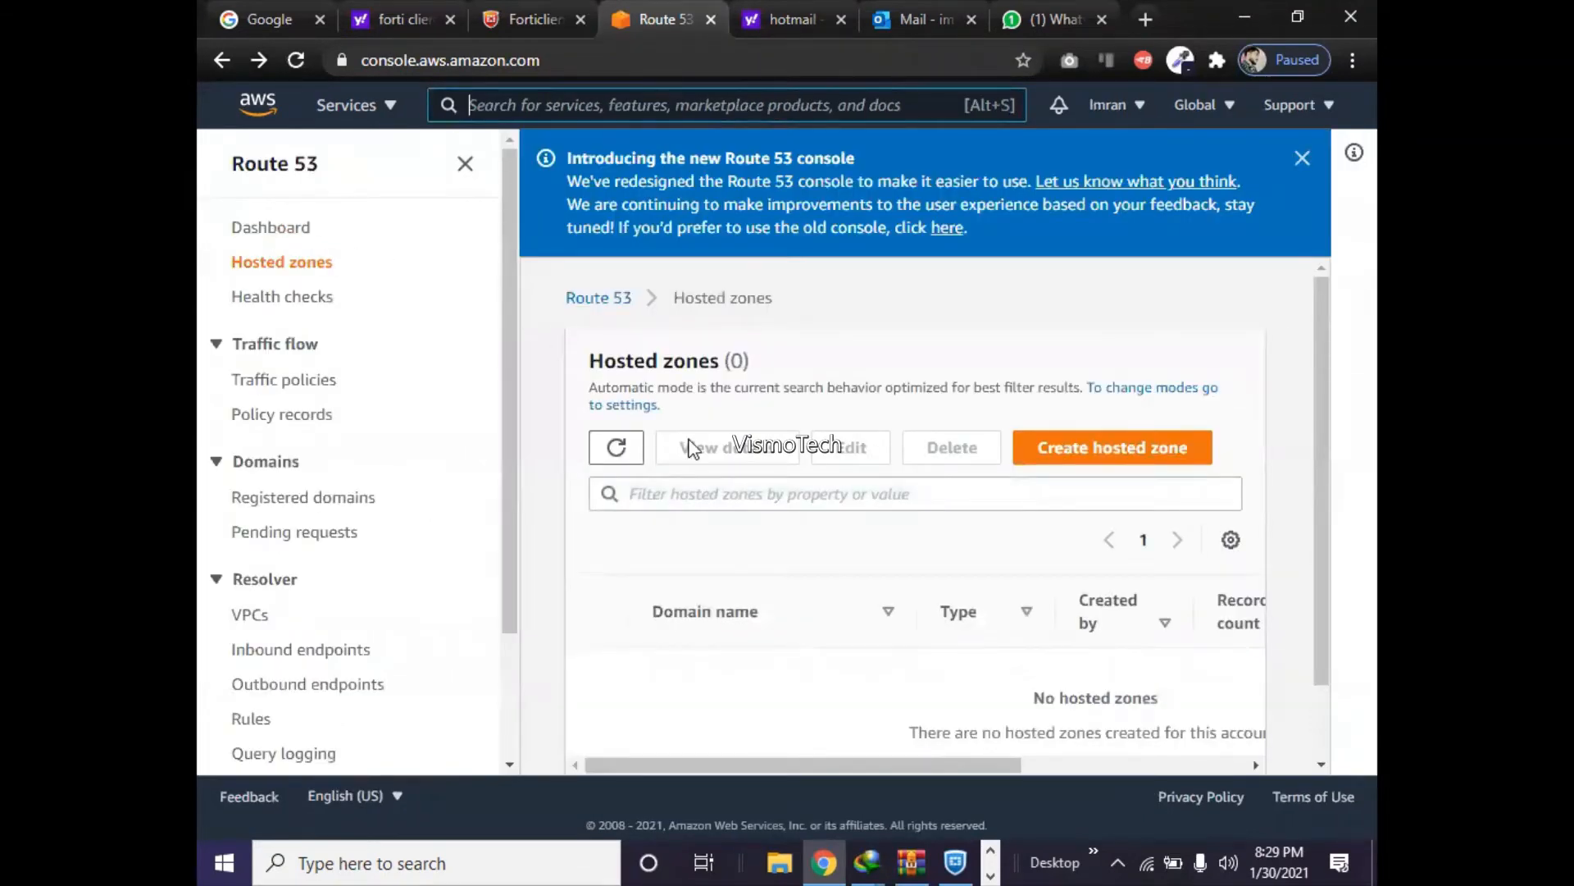
pyautogui.click(1057, 449)
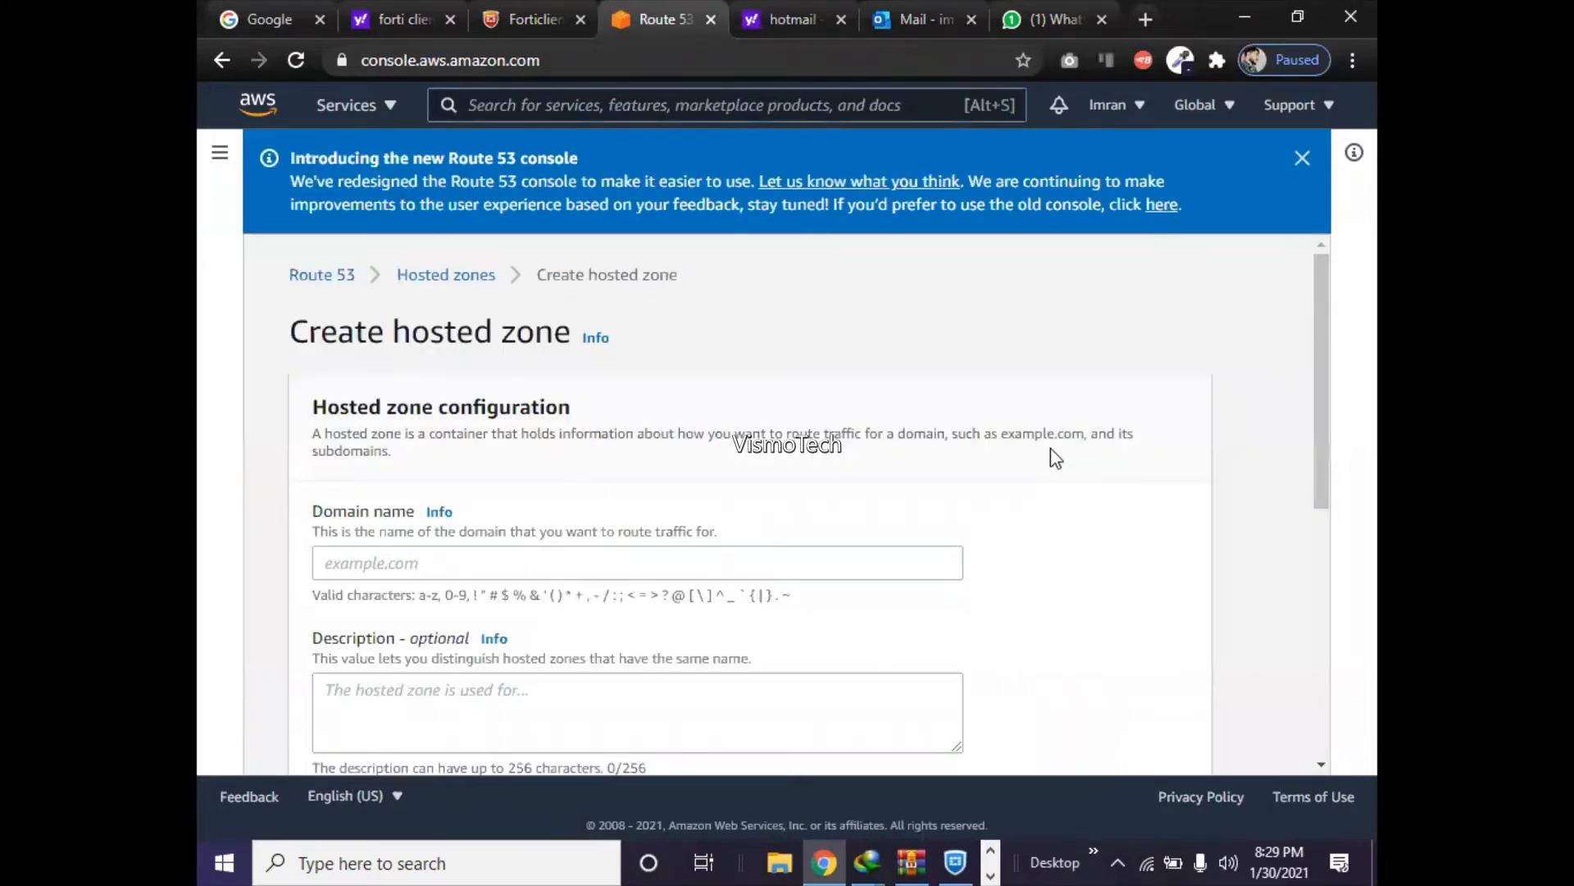
pyautogui.click(506, 554)
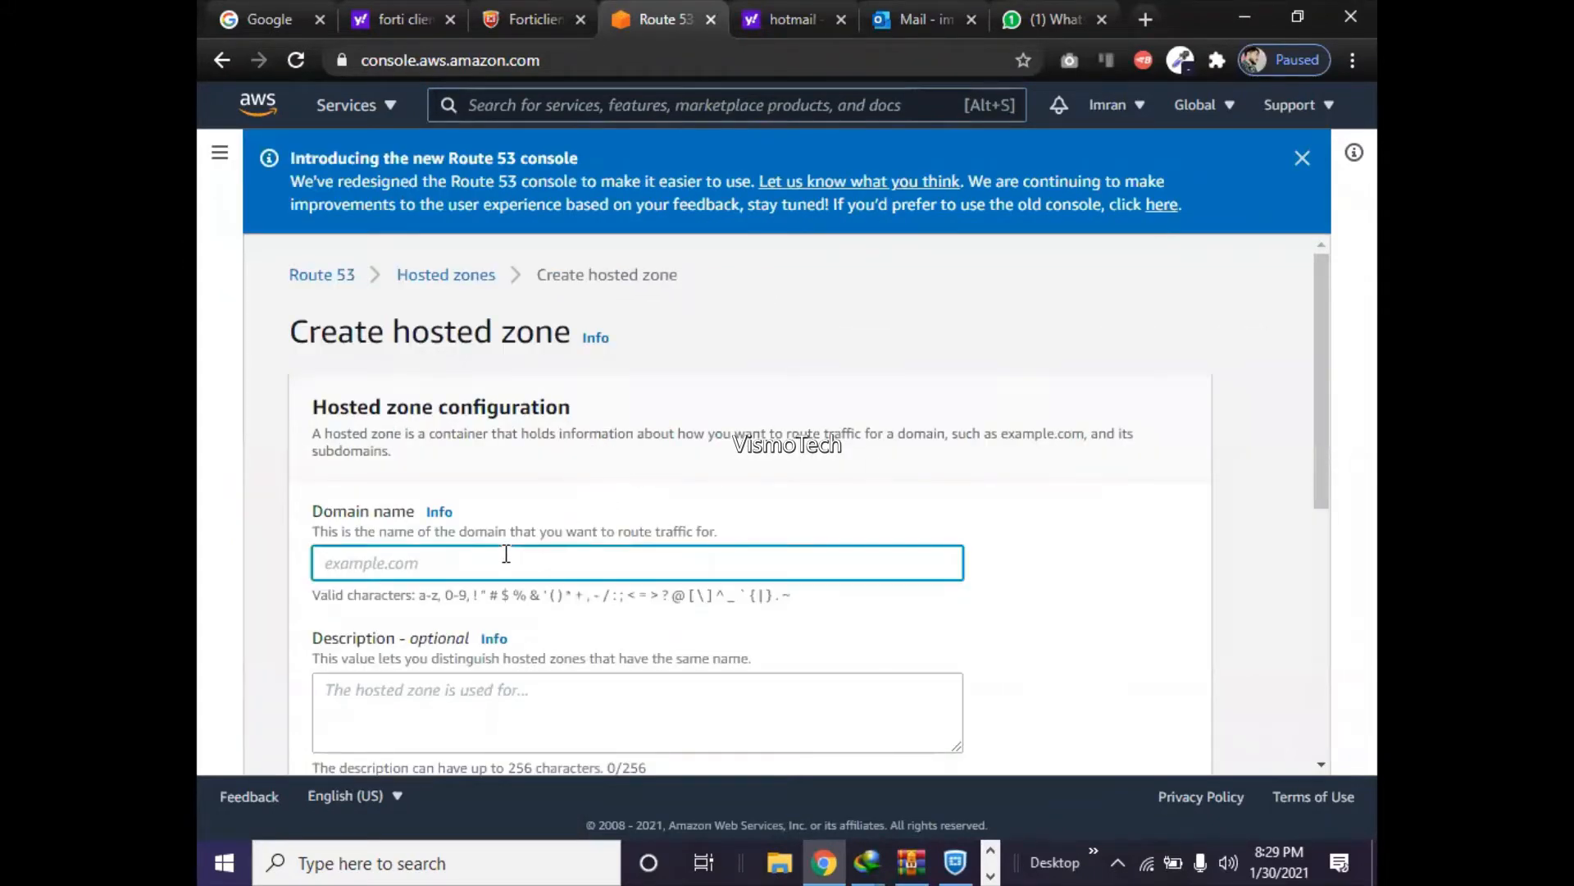
pyautogui.write('vismotech.com')
pyautogui.moveTo(1317, 461); pyautogui.dragTo(1307, 578)
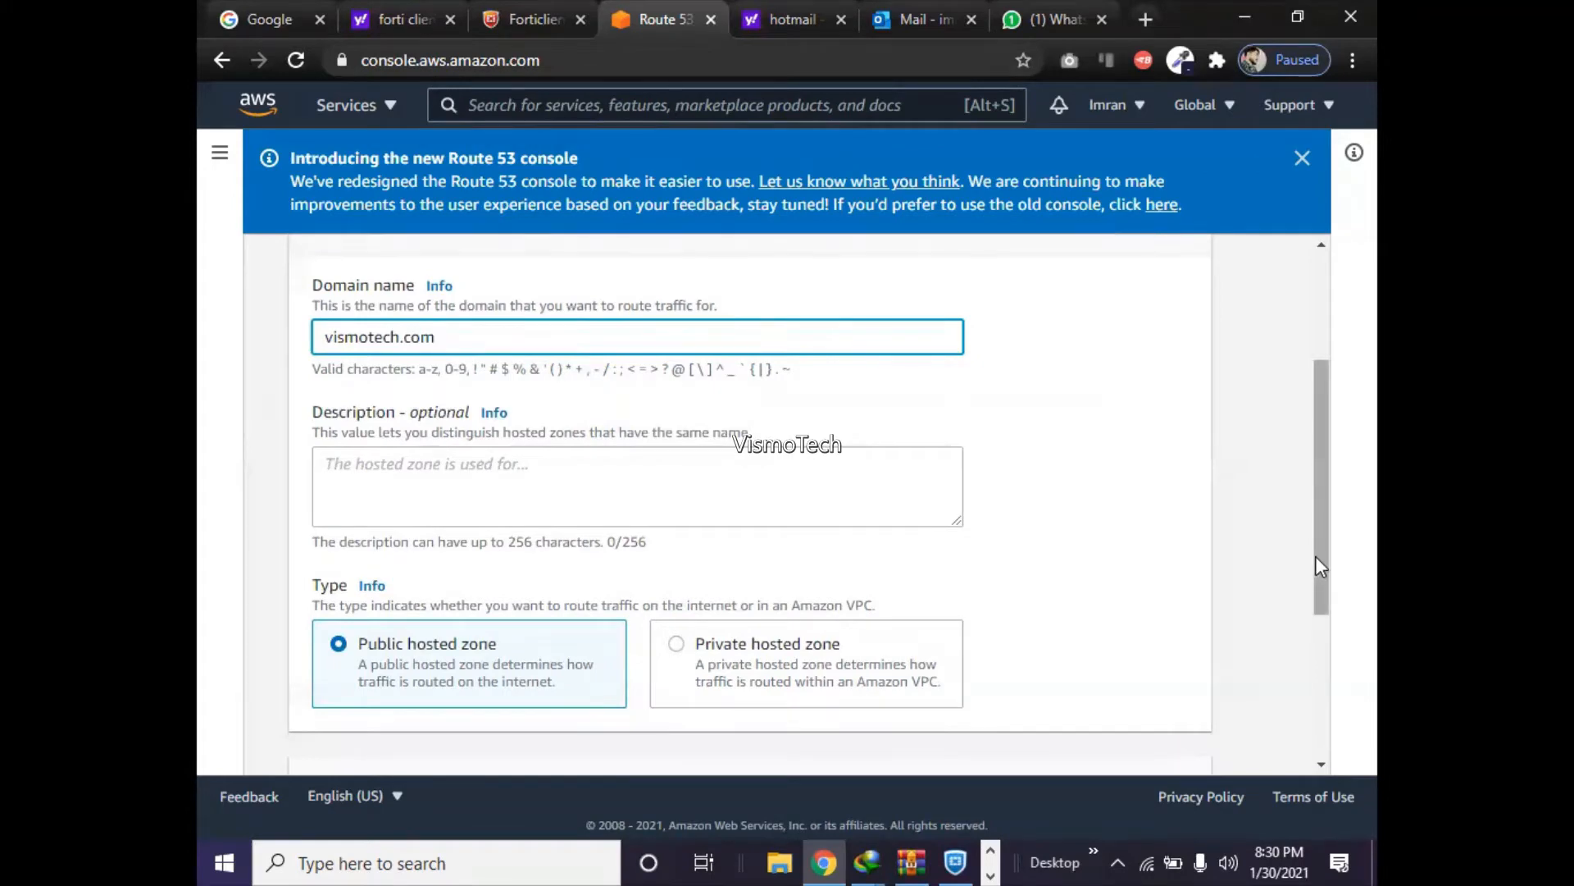
pyautogui.moveTo(1316, 556)
pyautogui.mouseDown()
pyautogui.moveTo(1312, 691)
pyautogui.moveTo(1326, 533)
pyautogui.mouseUp()
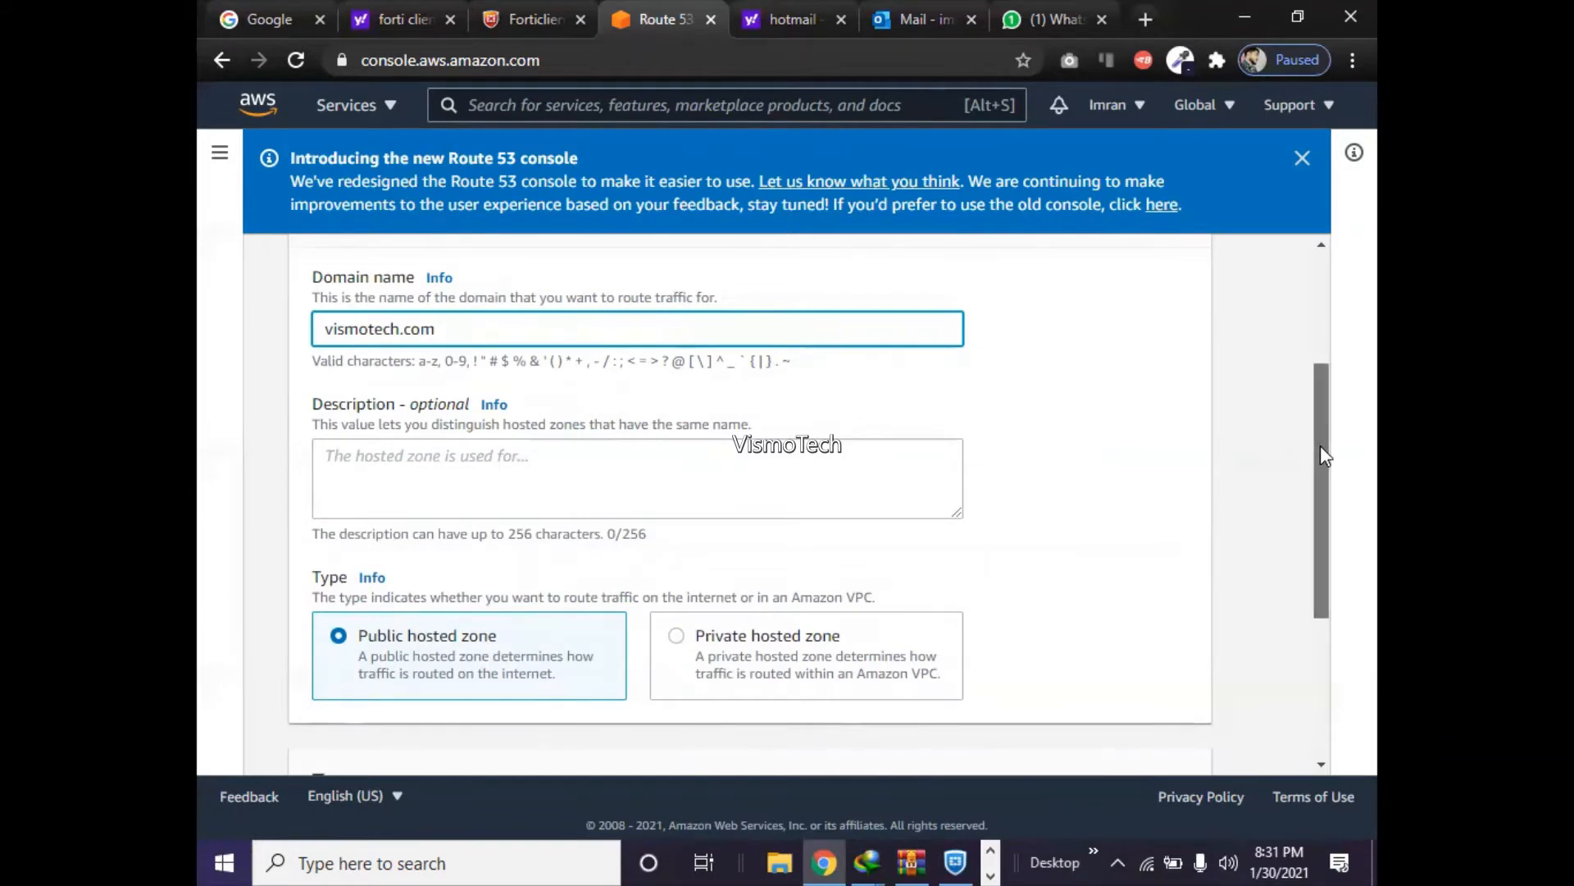
pyautogui.moveTo(1320, 447); pyautogui.dragTo(1282, 685)
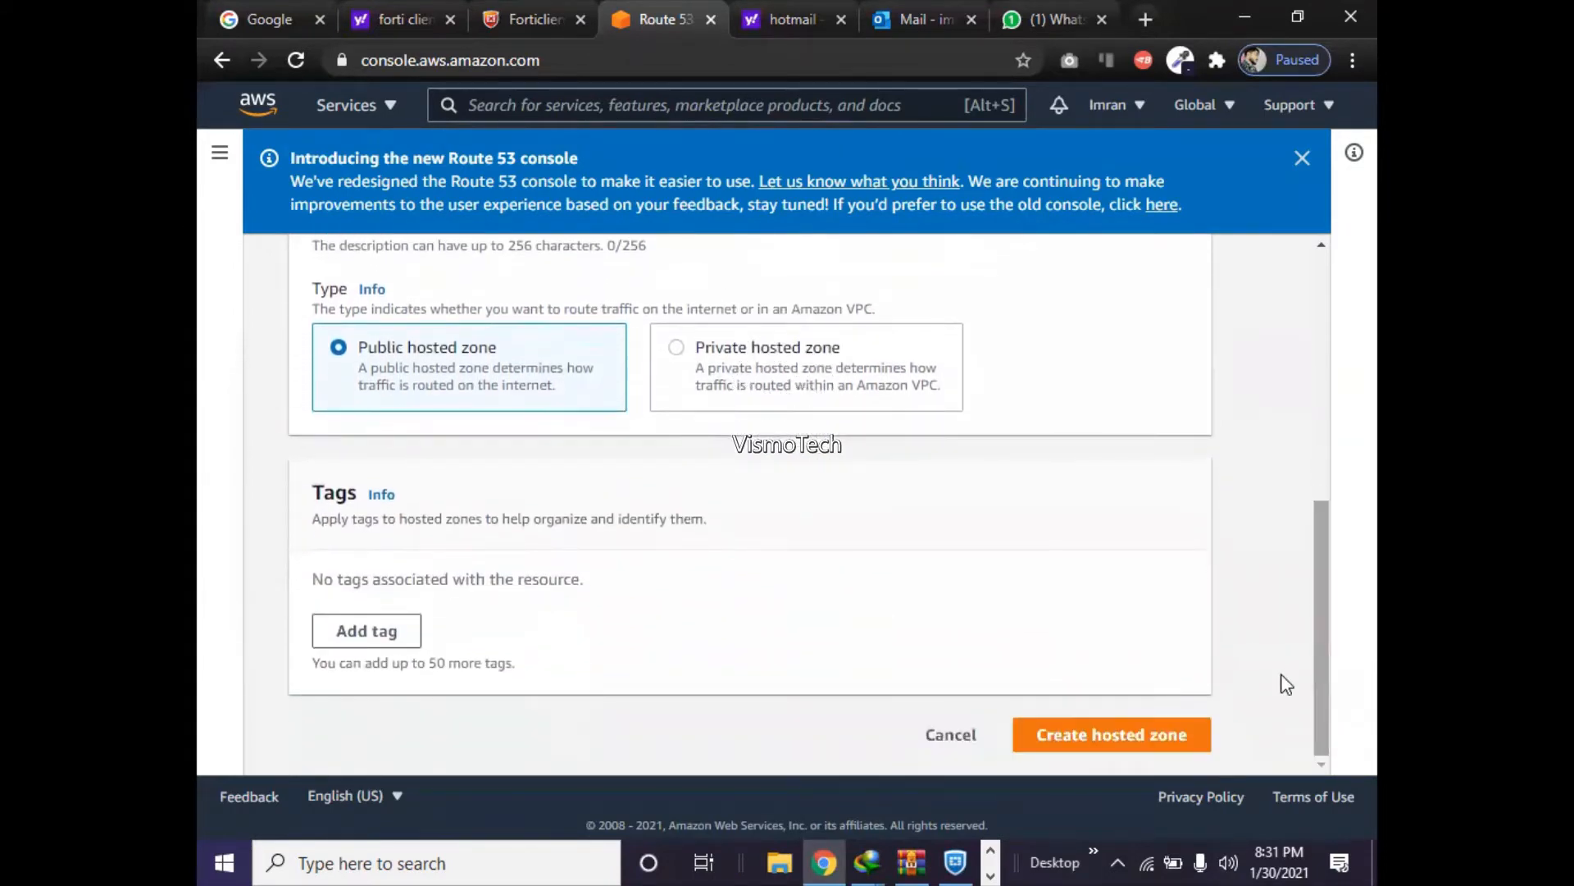
# Step: Create the vismotech.com public hosted zone and scroll down to its NS and SOA records
pyautogui.click(1112, 736)
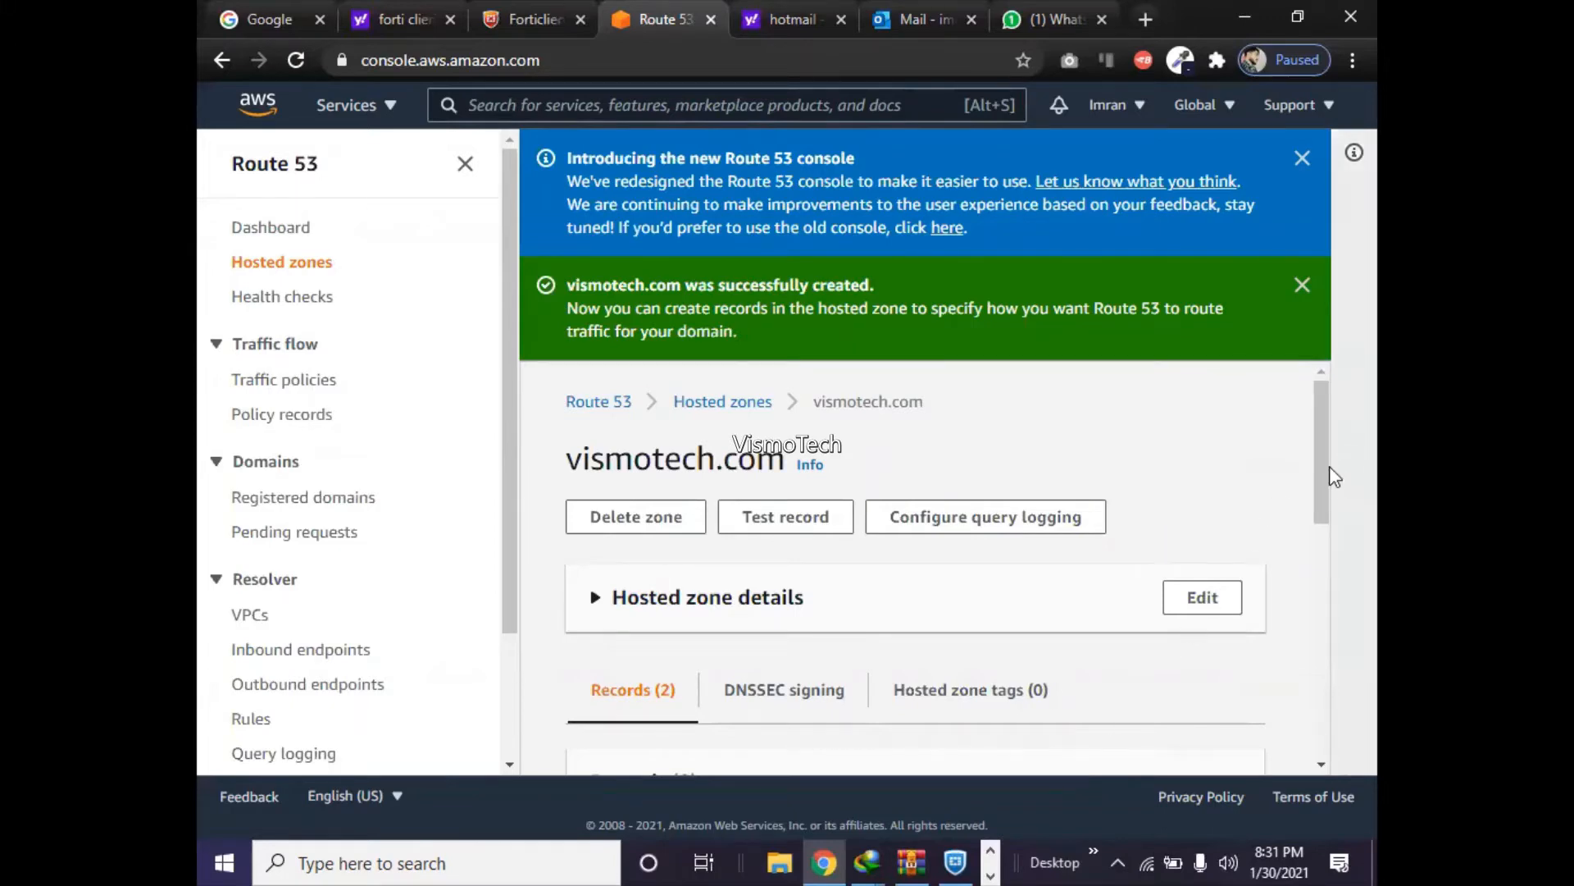
pyautogui.moveTo(1322, 463); pyautogui.dragTo(1321, 674)
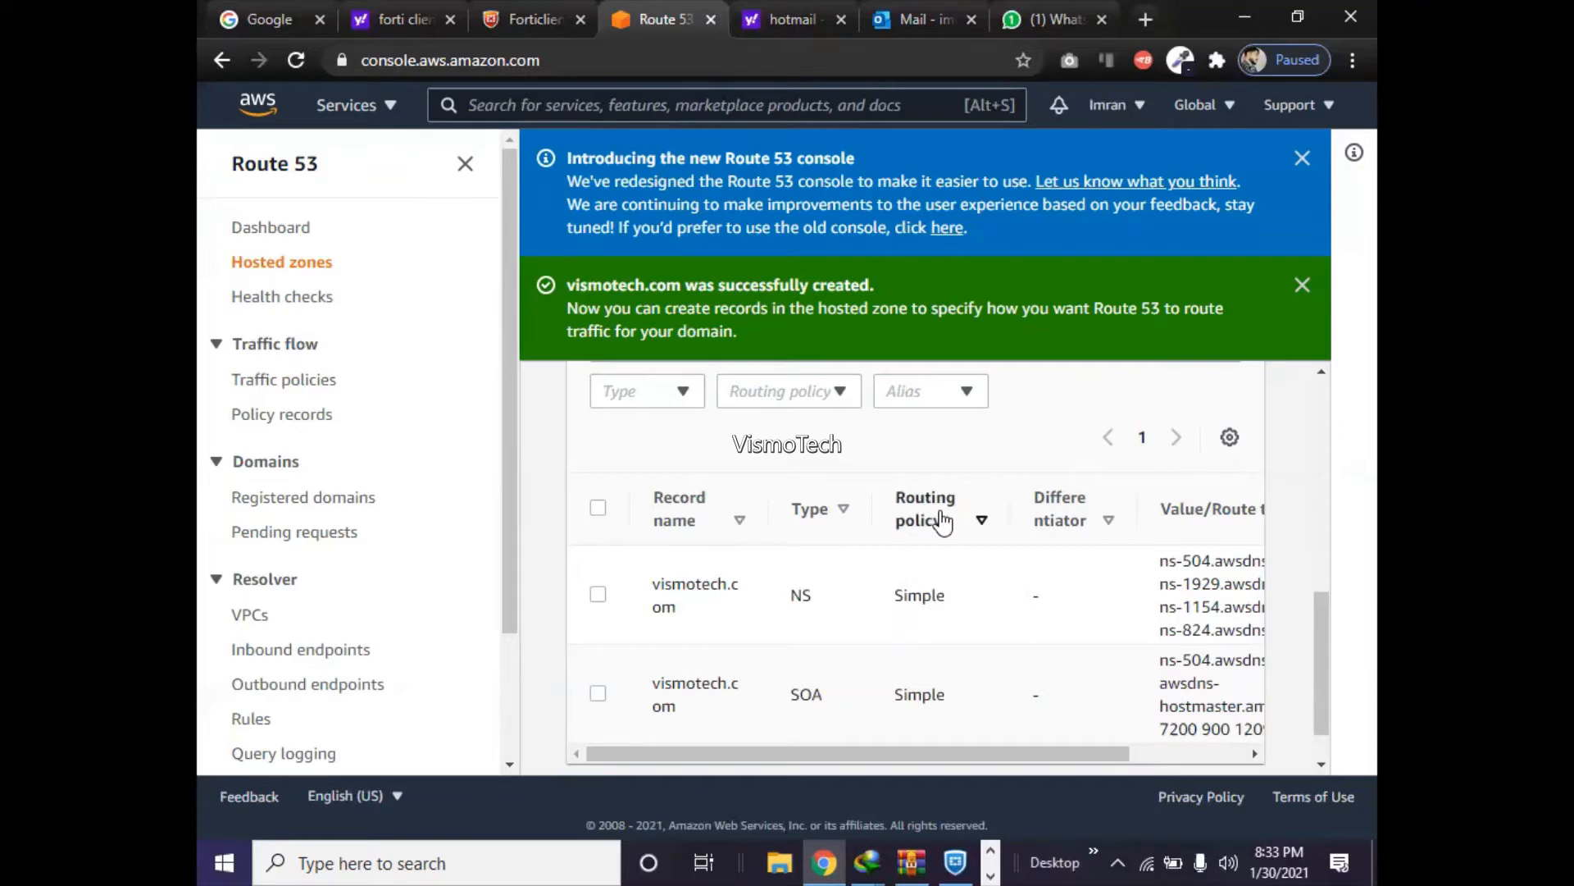
# Step: Search for vismotech under Register Domain with .com and check its availability
pyautogui.click(278, 508)
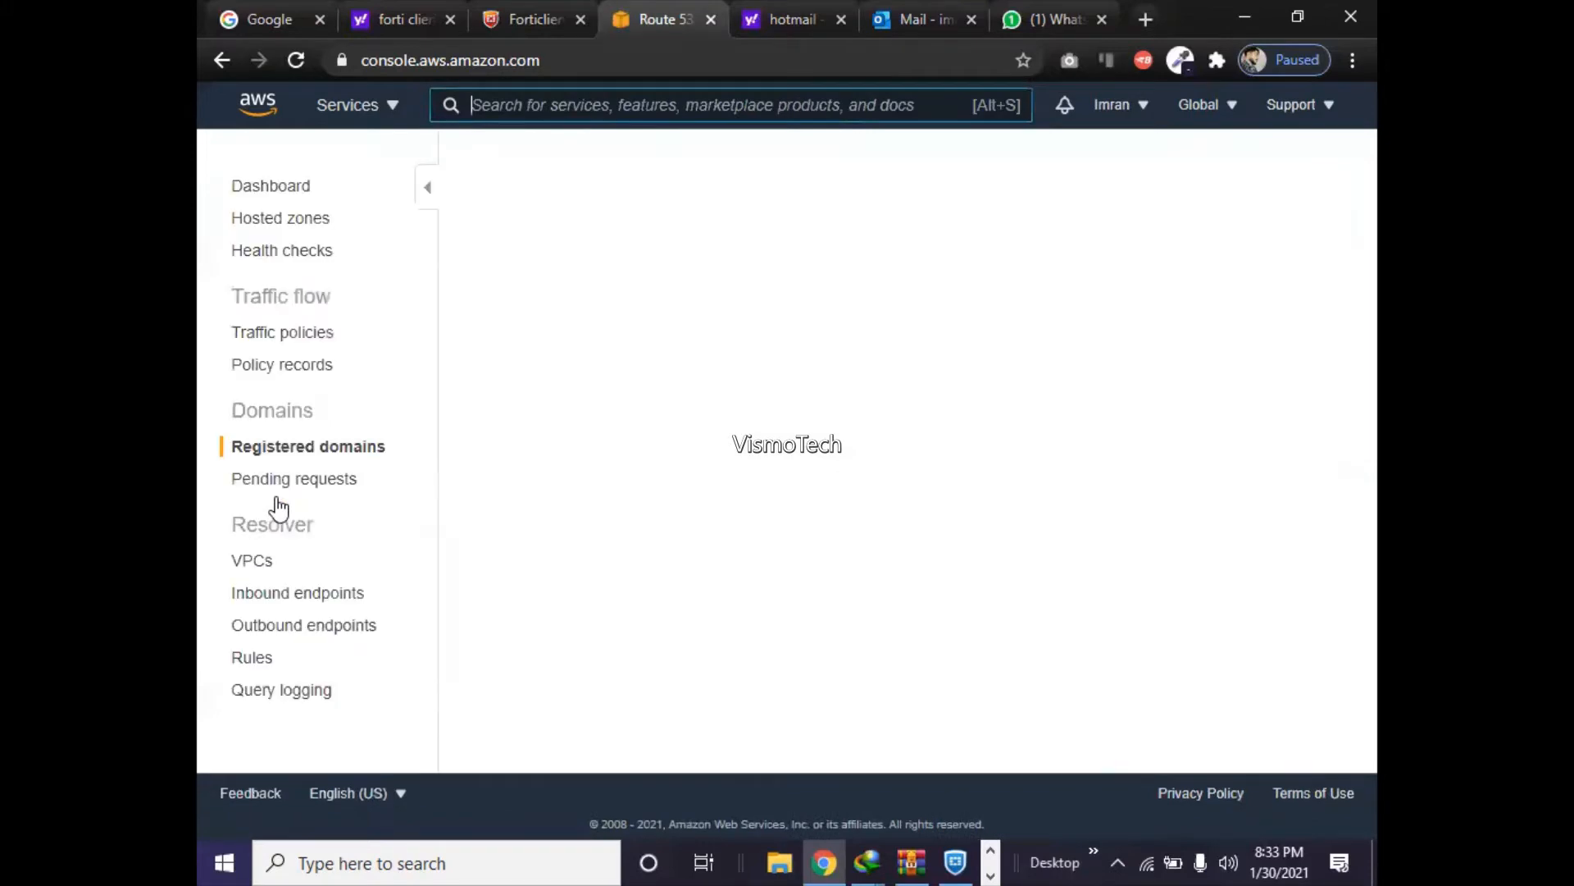
pyautogui.click(592, 280)
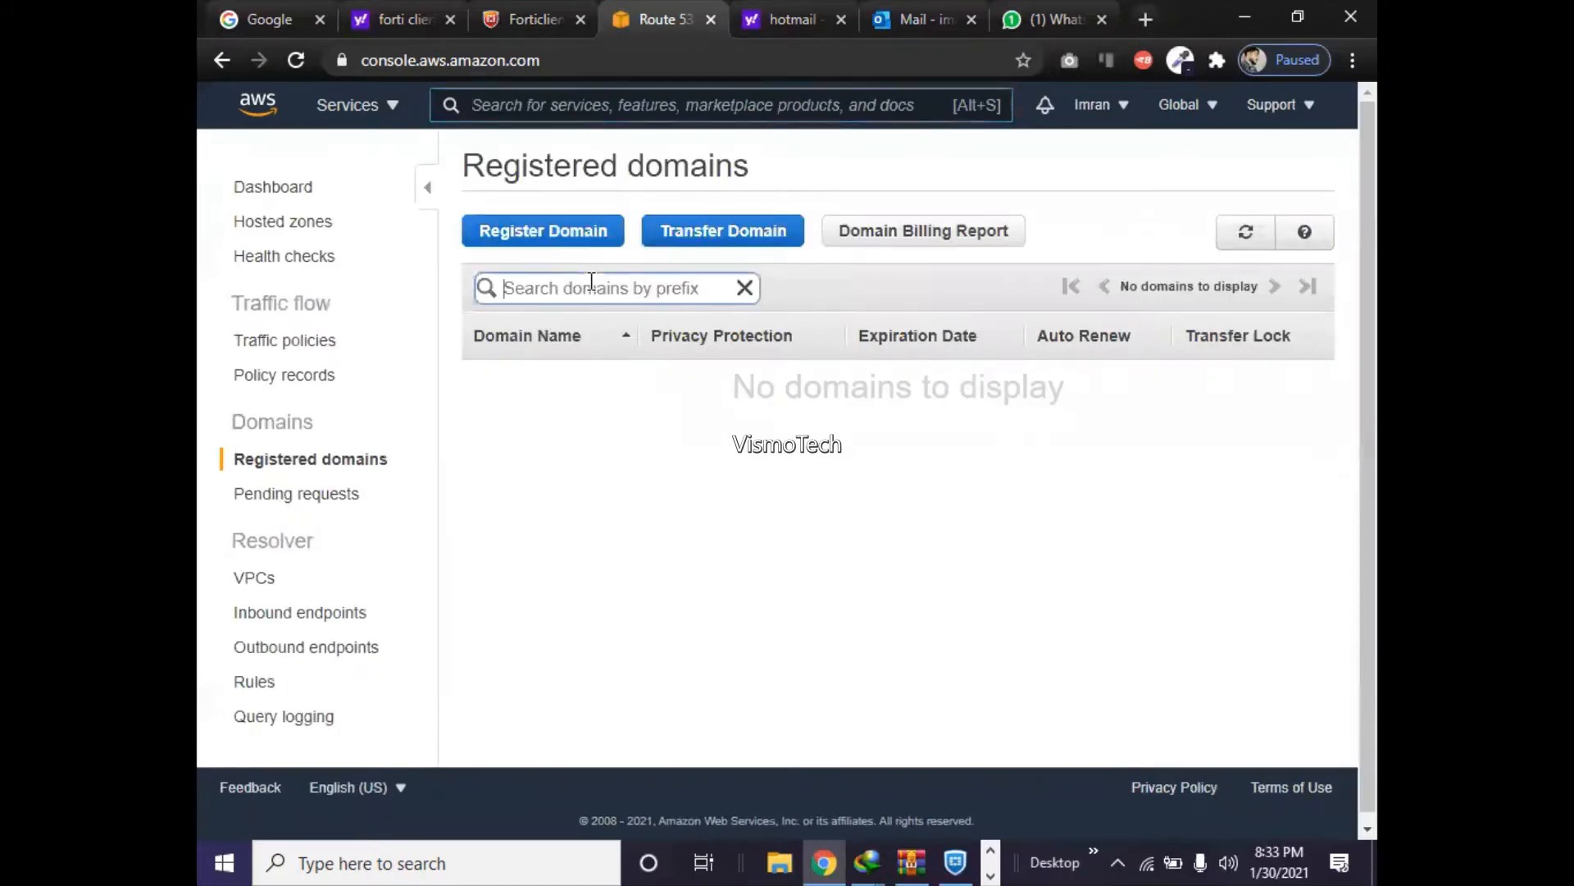
pyautogui.click(570, 238)
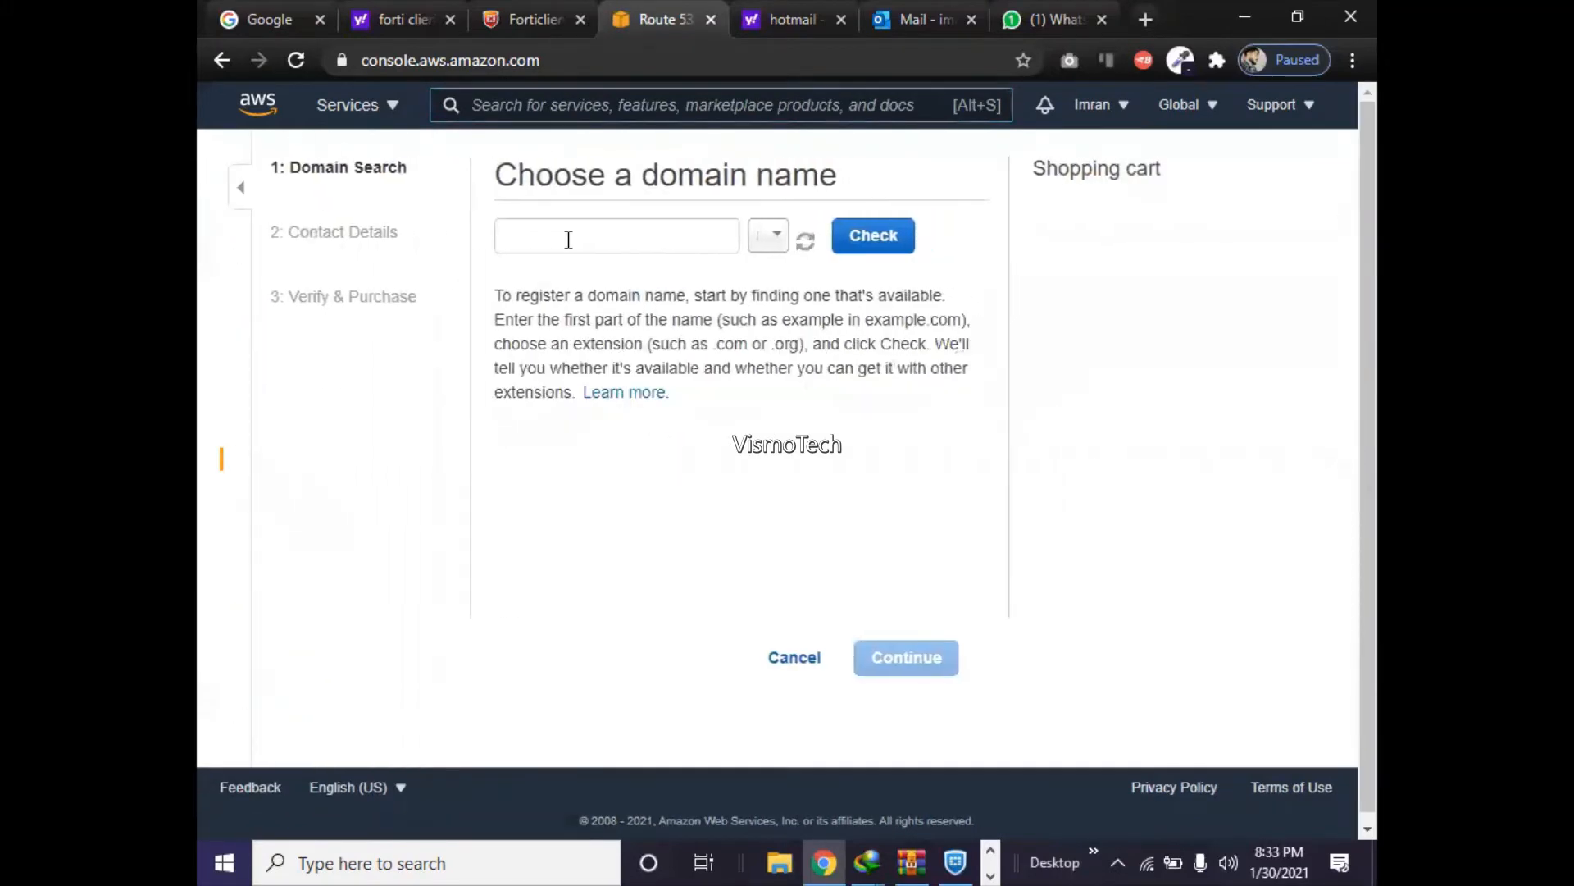
pyautogui.click(568, 240)
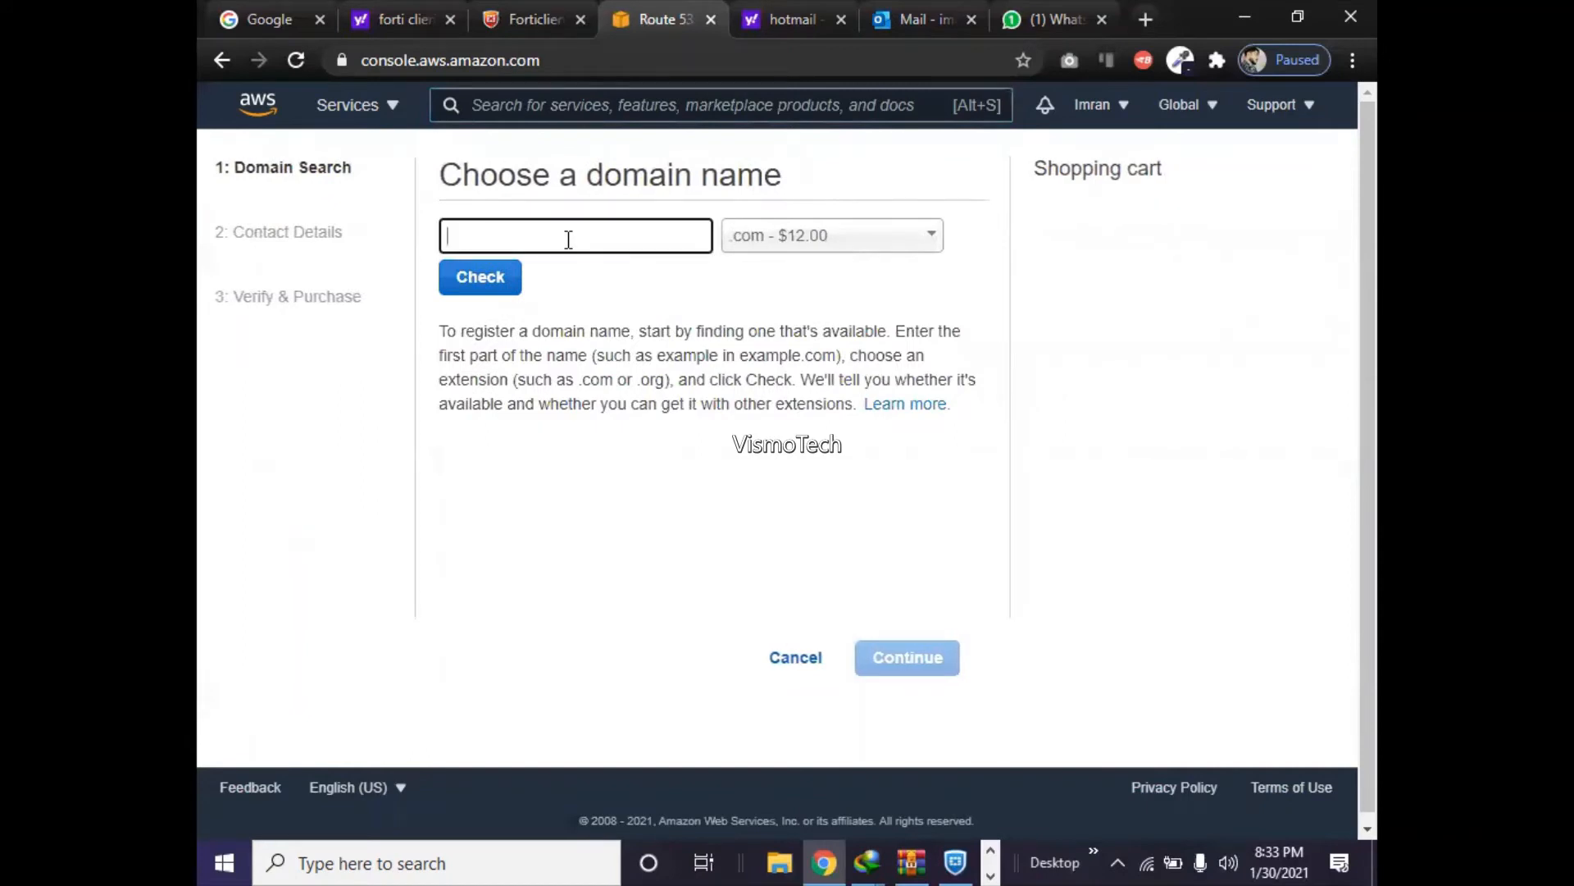
pyautogui.write('vismotech')
pyautogui.click(522, 293)
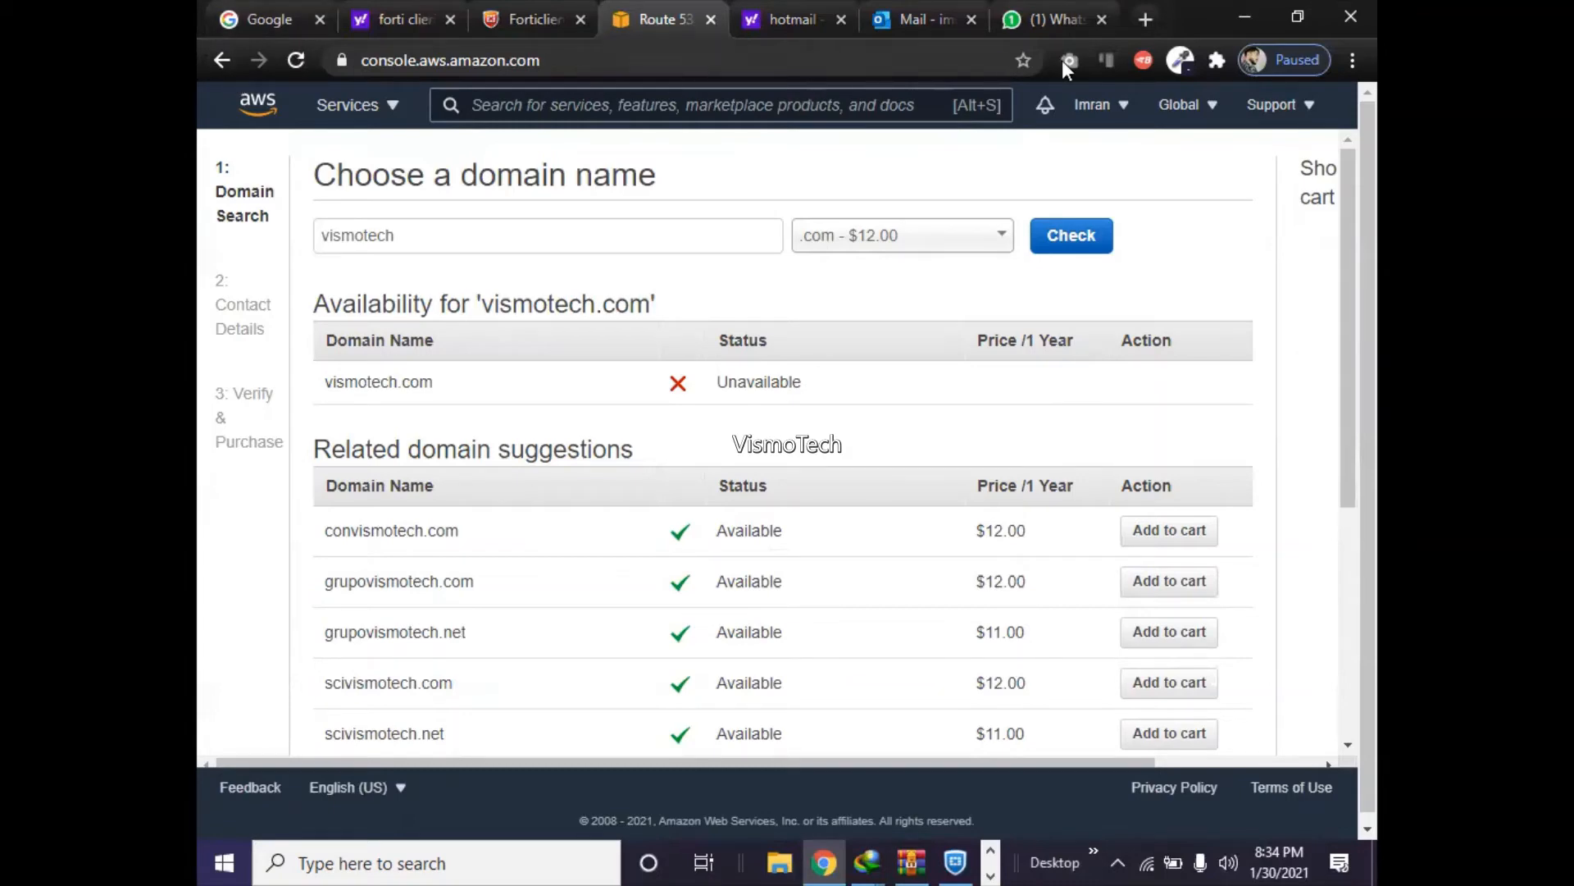
# Step: Run a WHOIS lookup for vismotech.com on whois.com in a new tab
pyautogui.click(1141, 20)
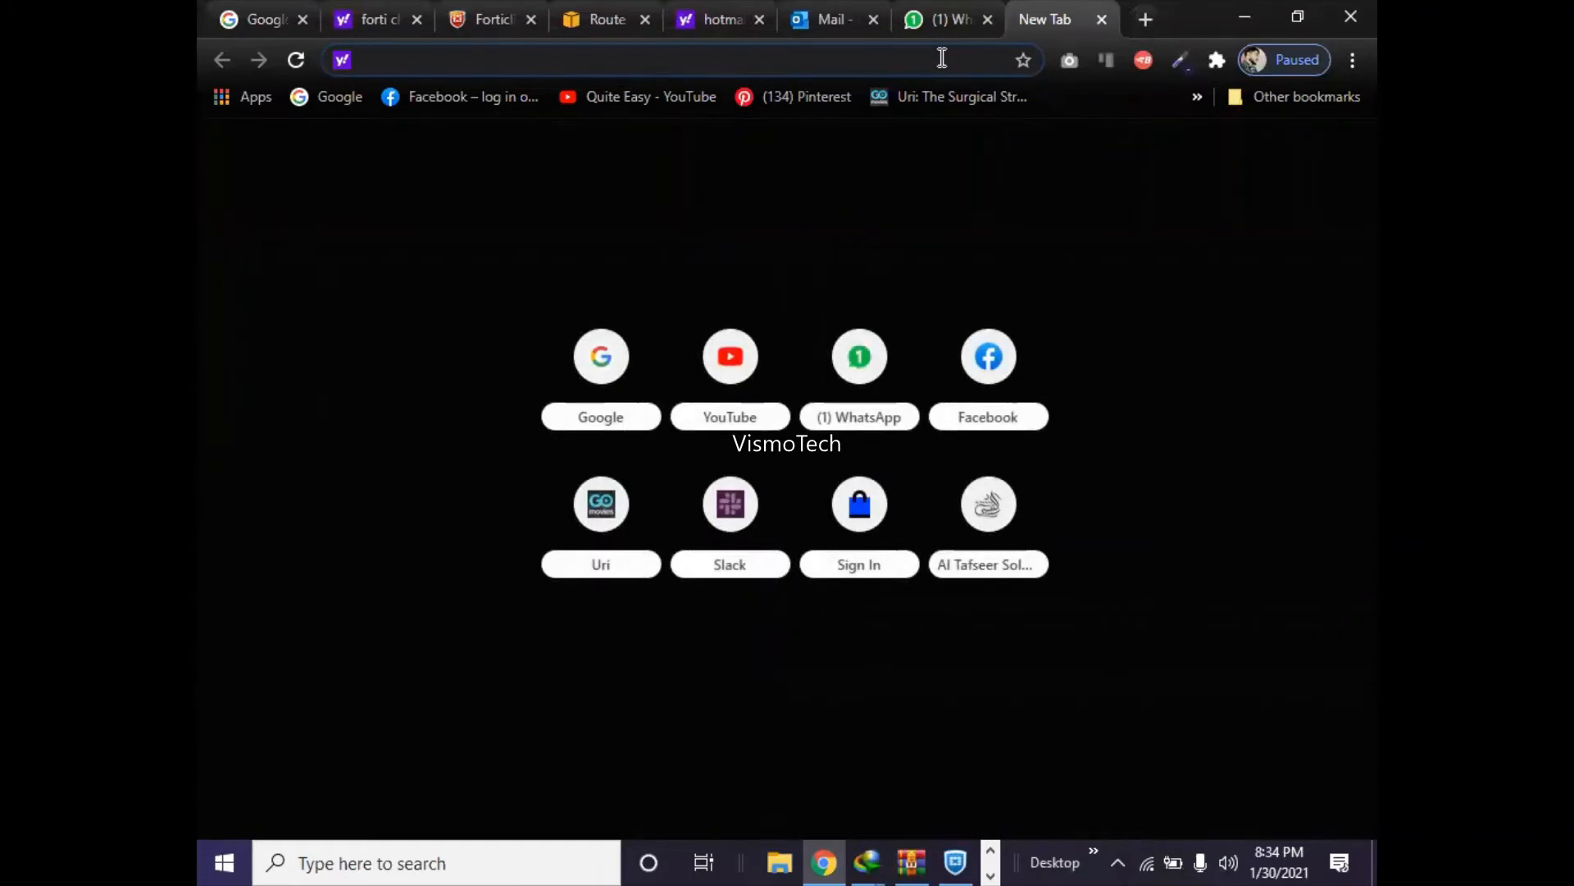
pyautogui.write('whoi')
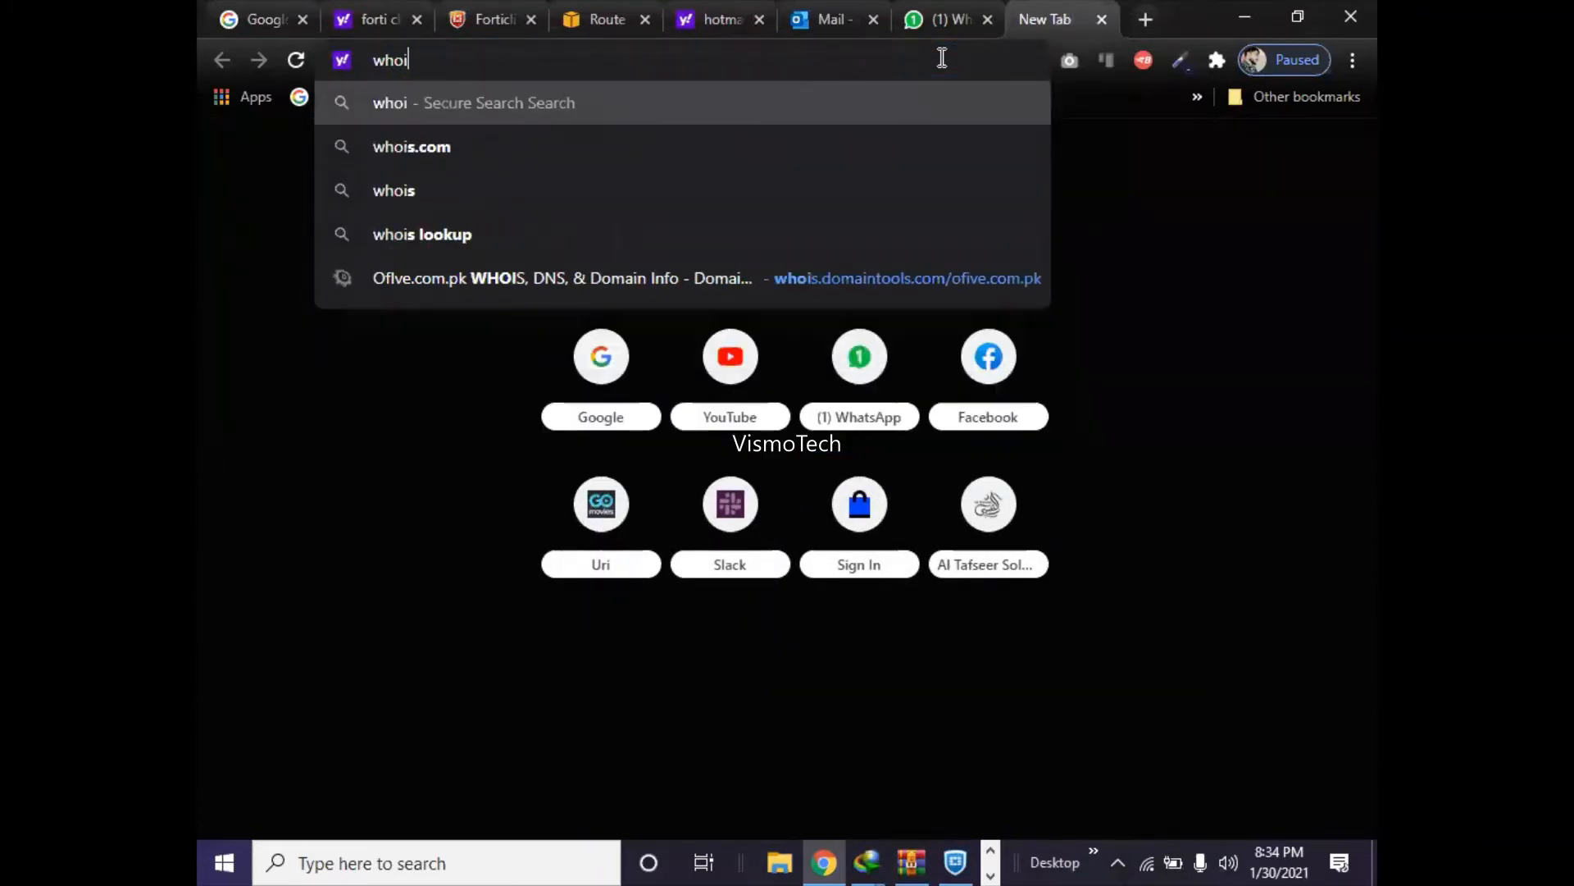
pyautogui.write('s.com')
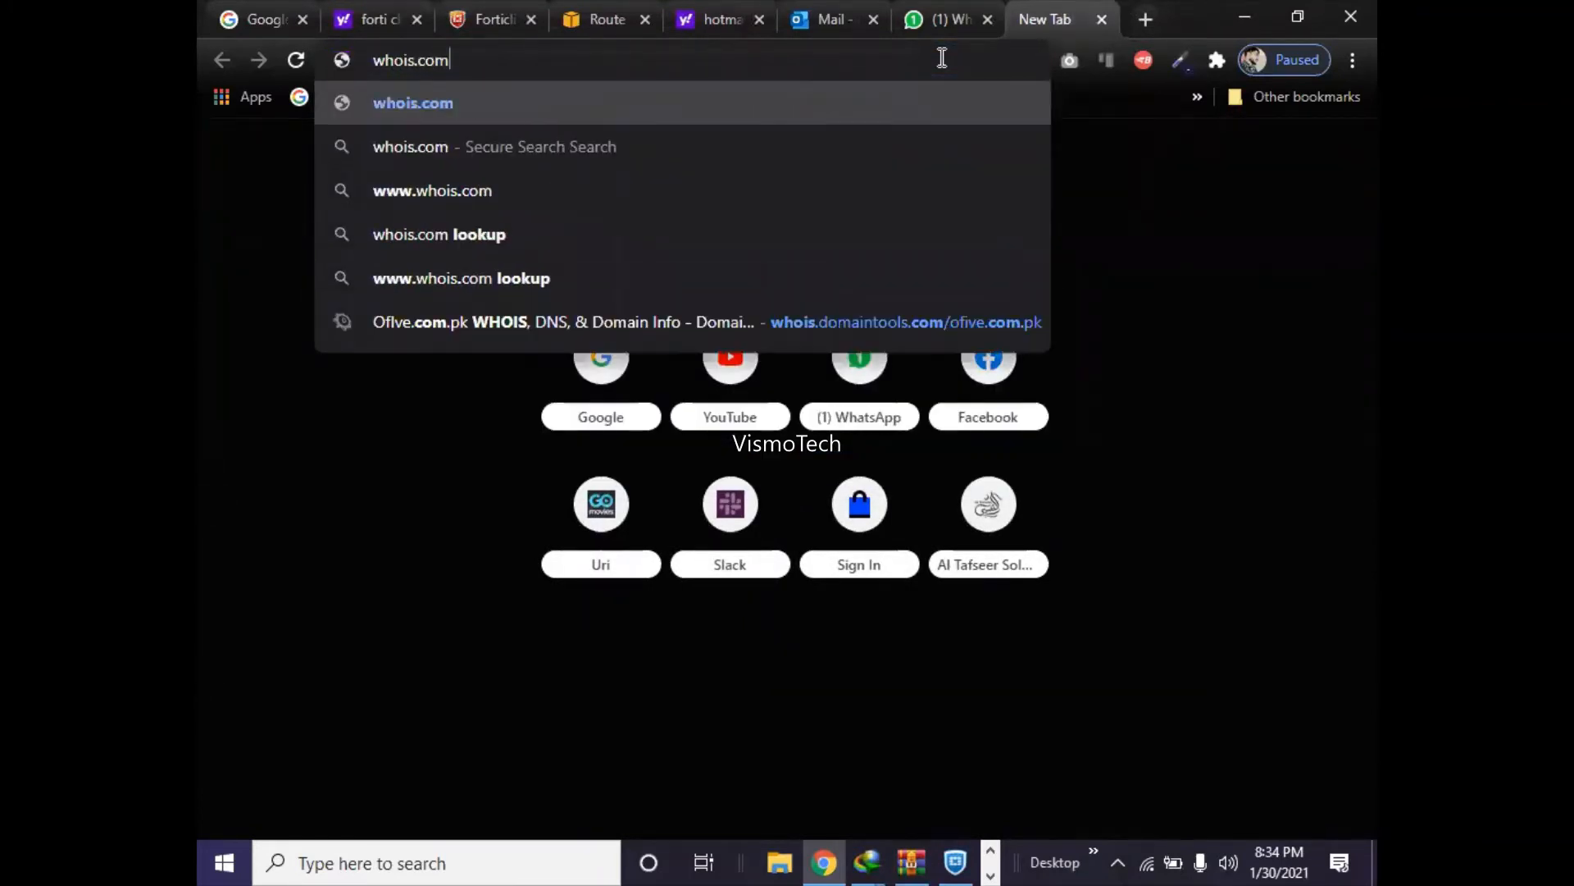
pyautogui.press('Return')
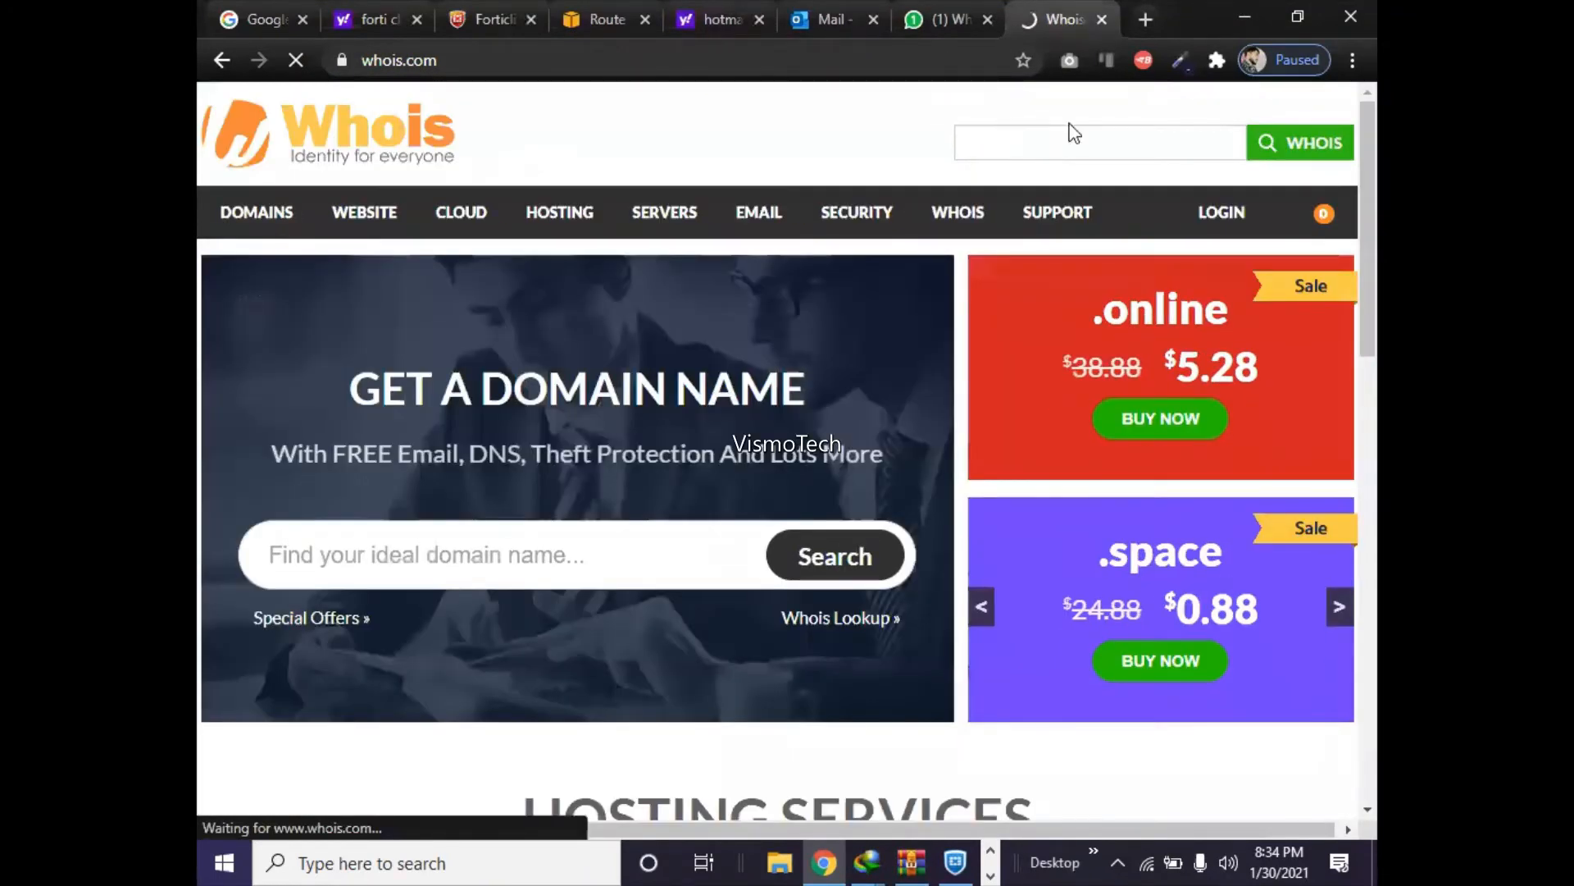
pyautogui.click(1042, 144)
pyautogui.write('vis')
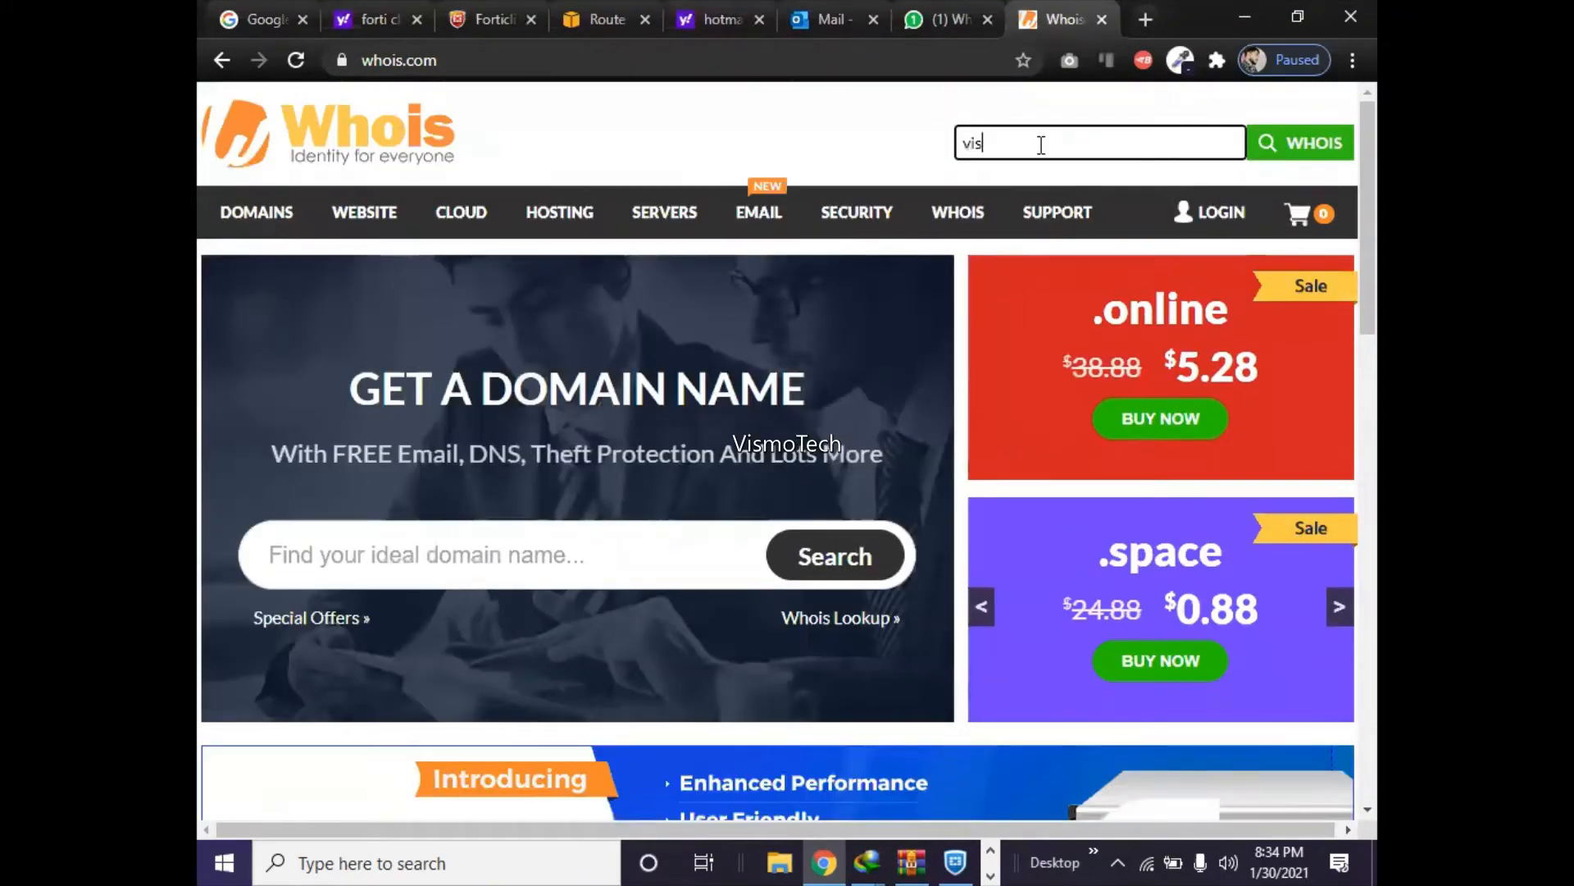
pyautogui.write('motech')
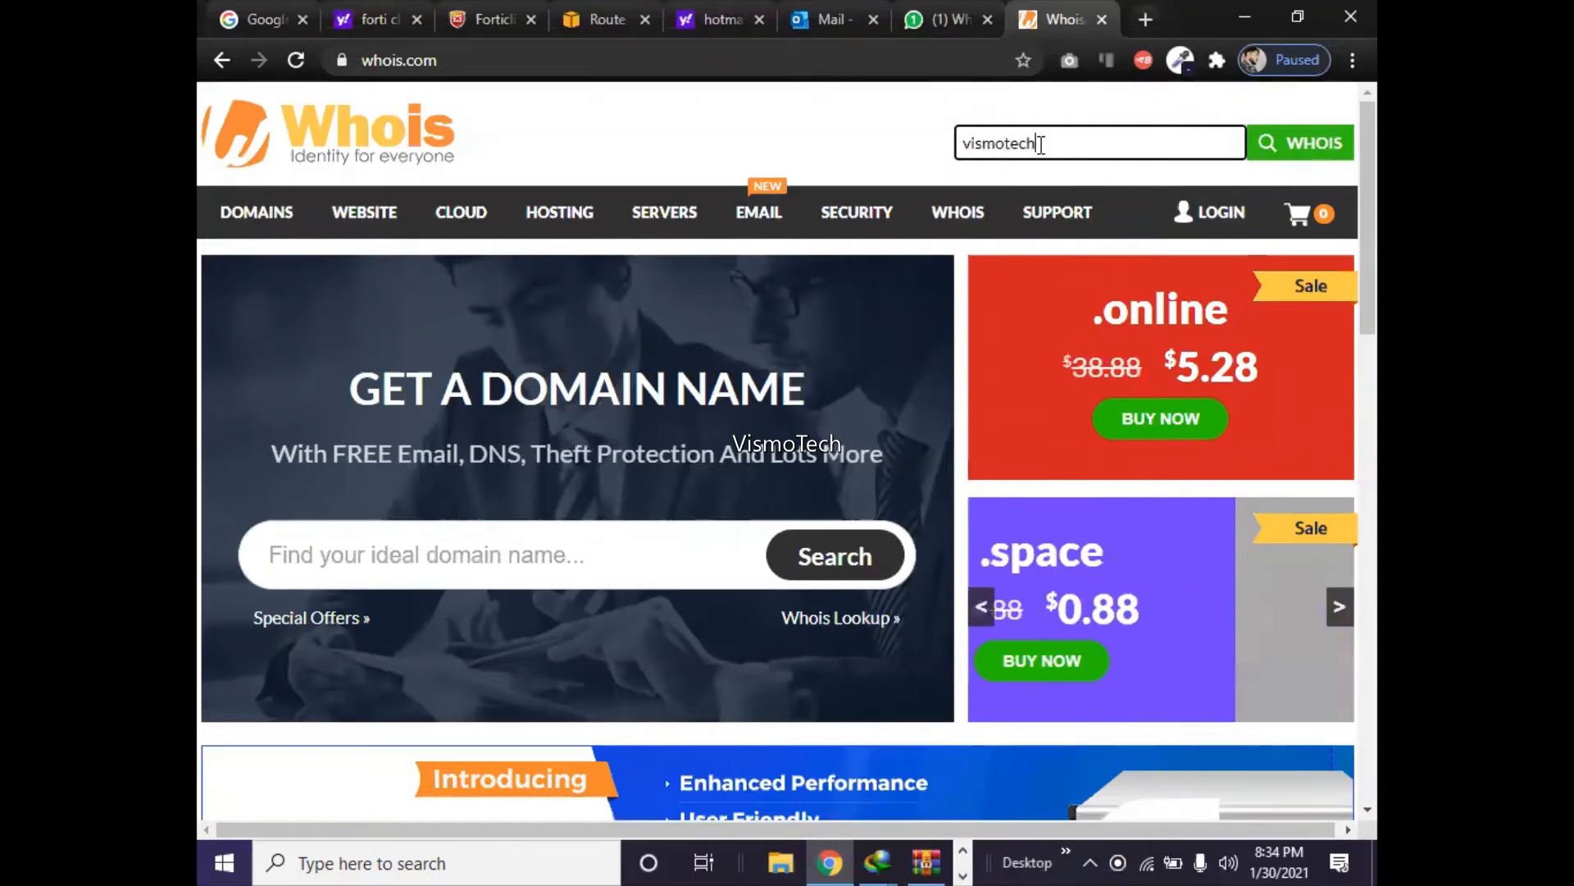
pyautogui.write('.com')
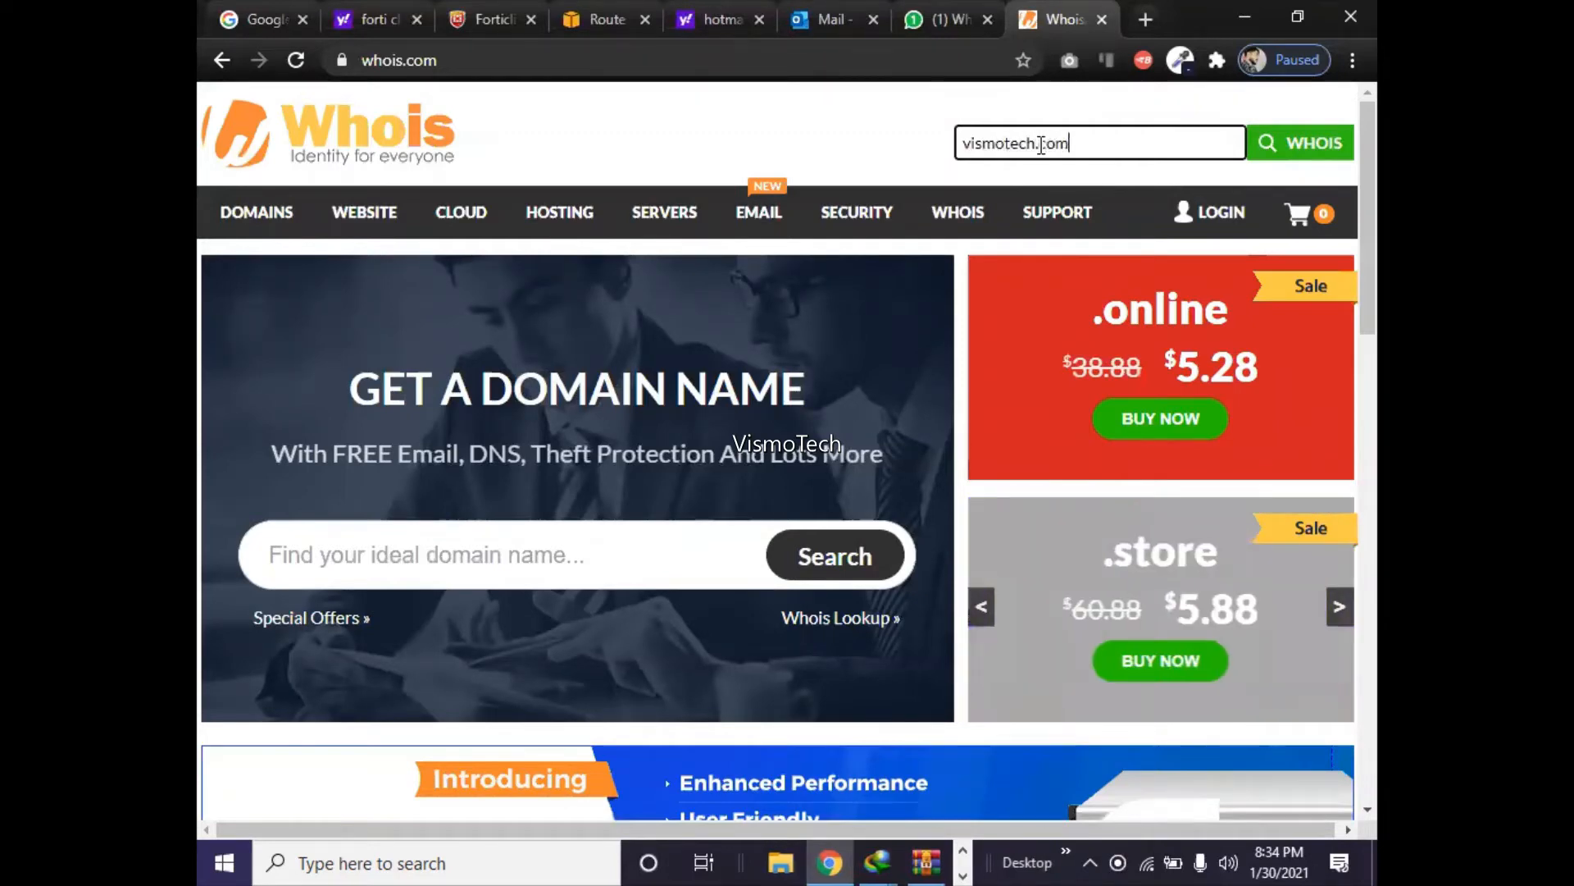
pyautogui.click(1304, 150)
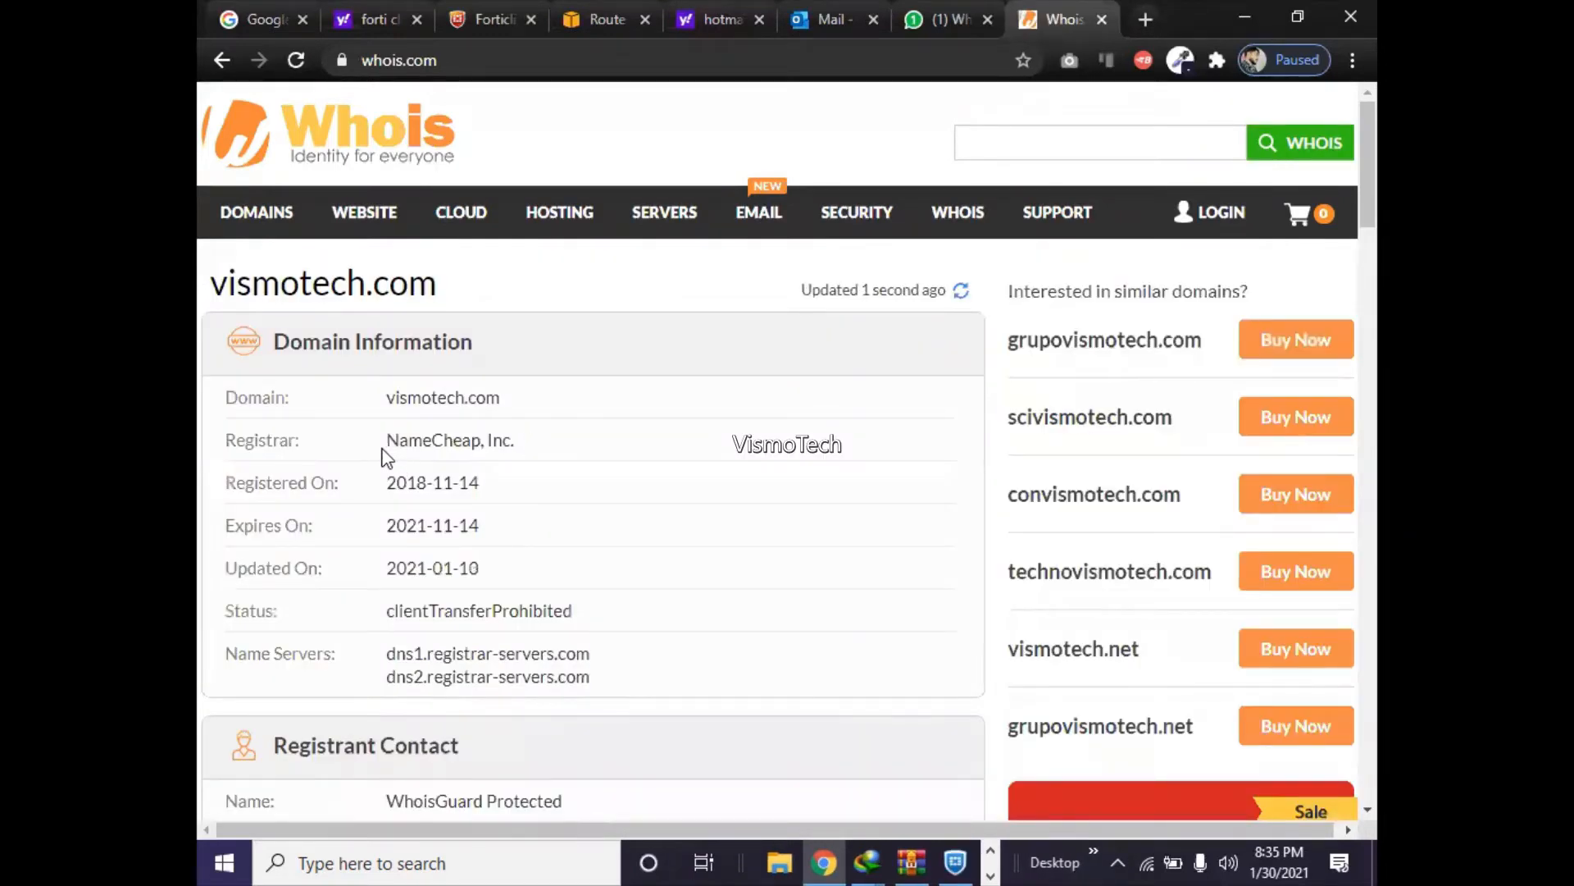
# Step: Highlight the registrar NameCheap, Inc., then return to the Route 53 domain search tab
pyautogui.moveTo(384, 443); pyautogui.dragTo(521, 450)
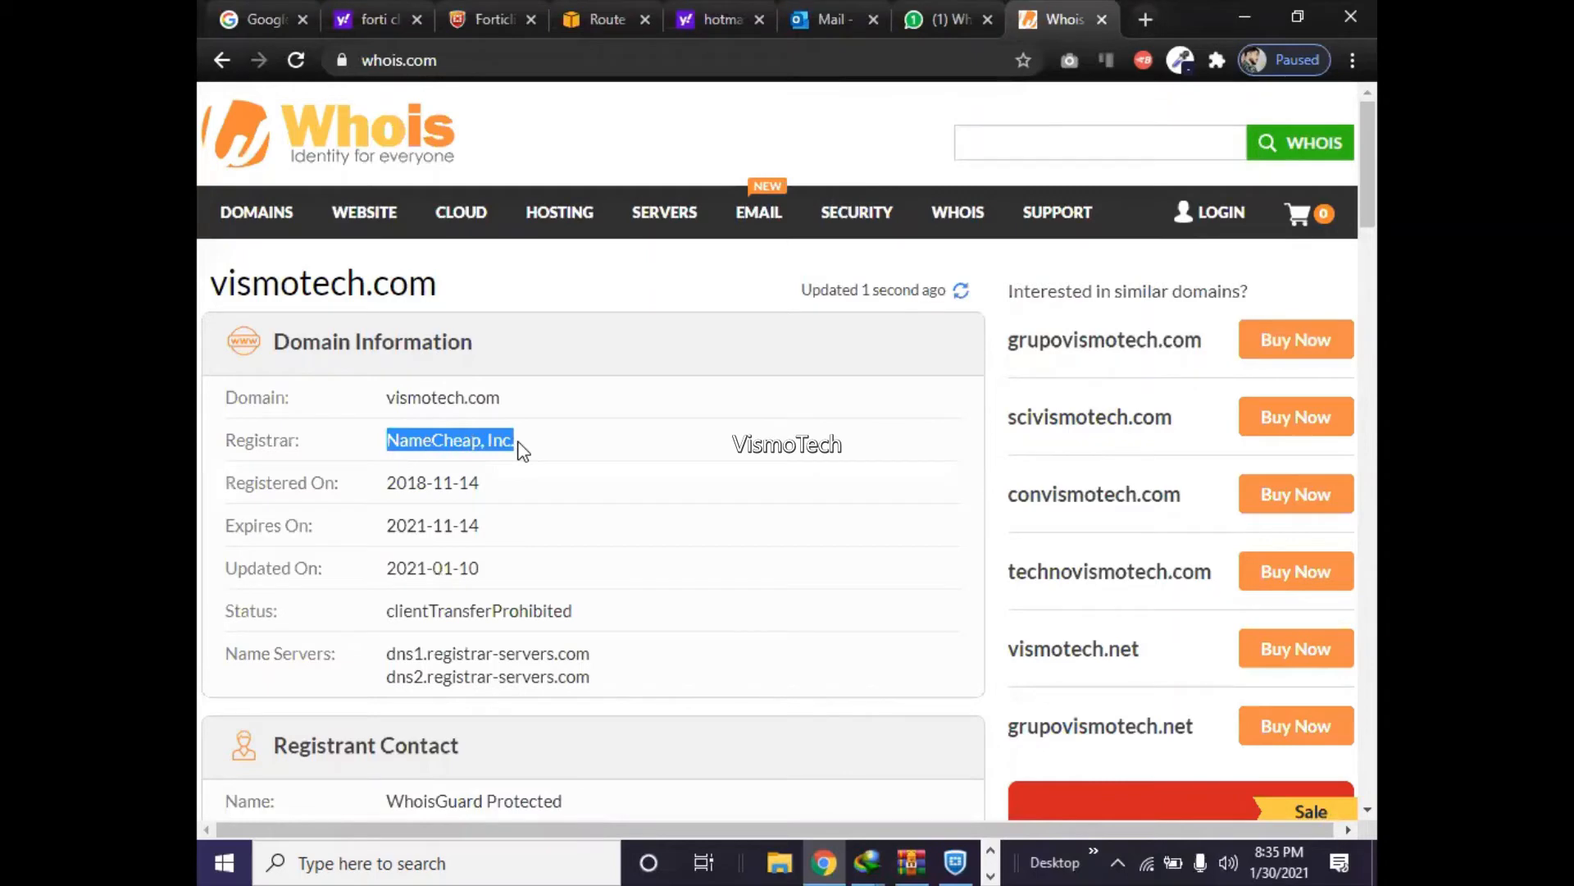
pyautogui.moveTo(519, 450); pyautogui.dragTo(514, 440)
pyautogui.click(600, 25)
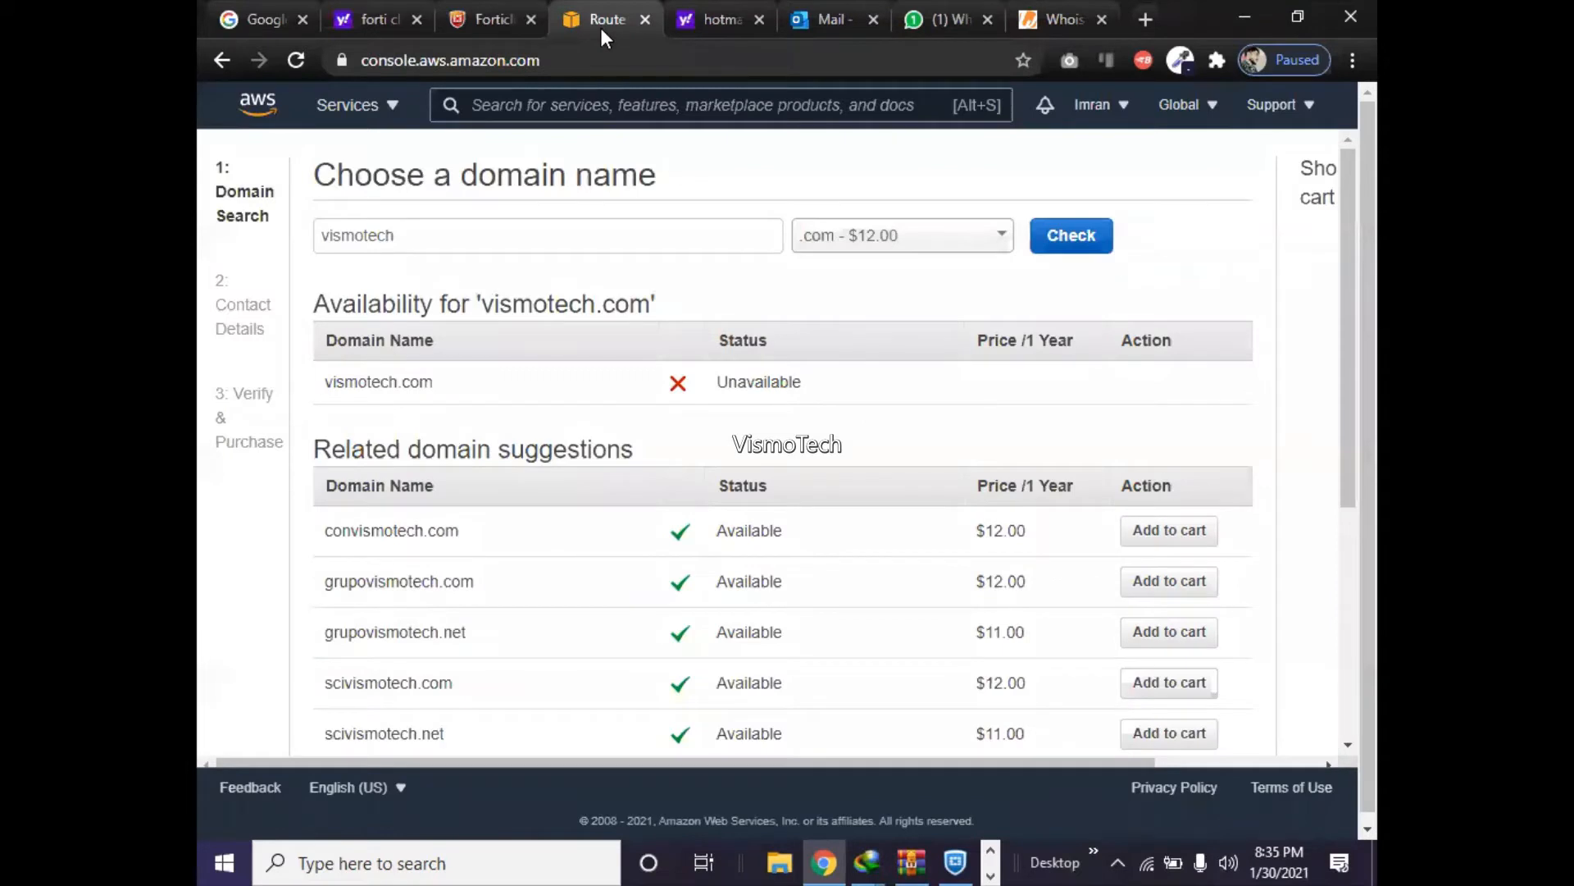